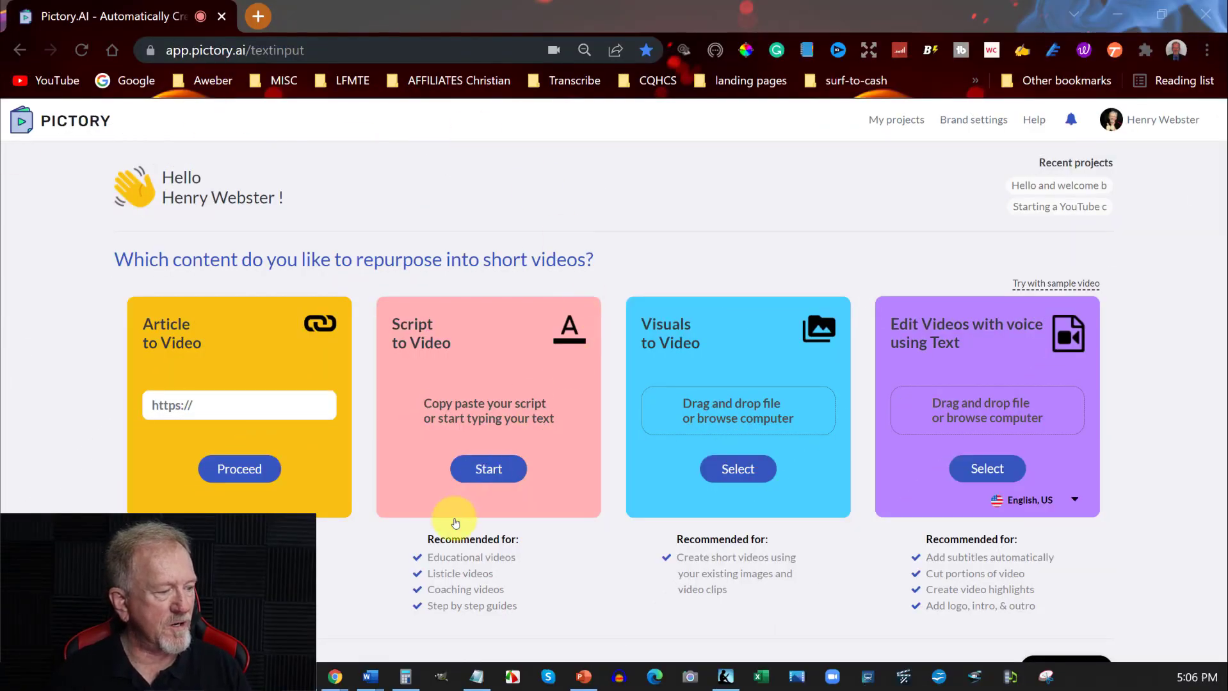
# - Bring the Chapter 2 Word document forward from its taskbar preview
pyautogui.moveTo(365, 678)
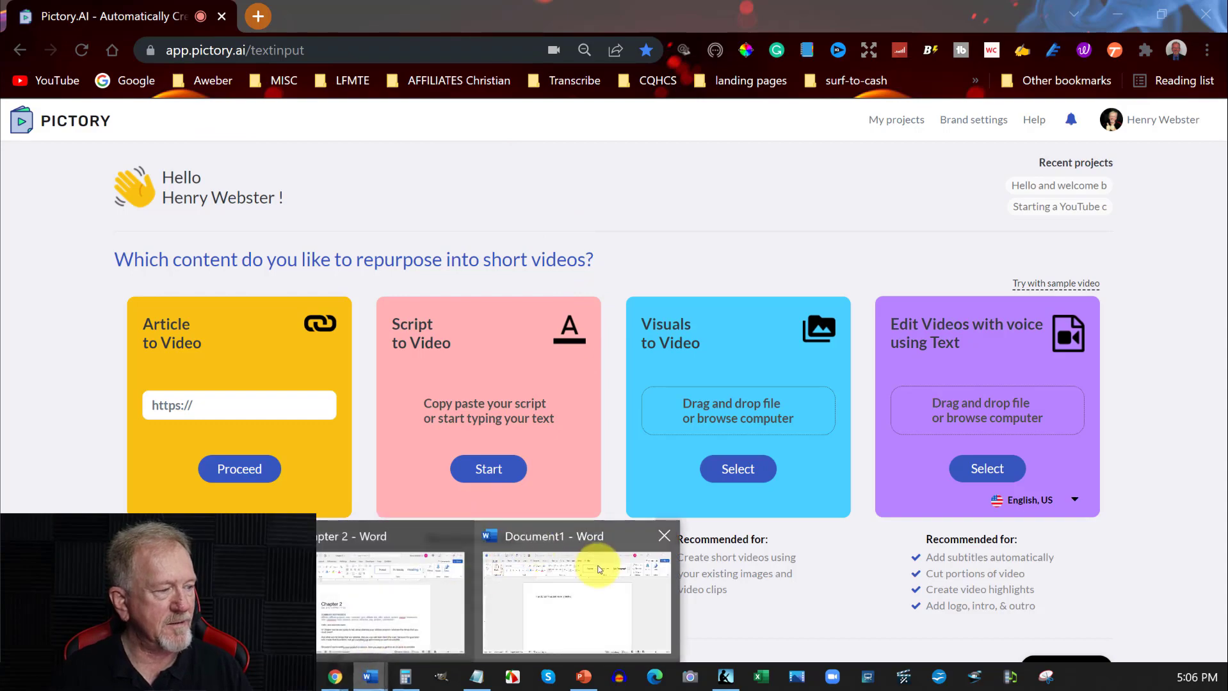
pyautogui.moveTo(332, 625)
pyautogui.click(368, 609)
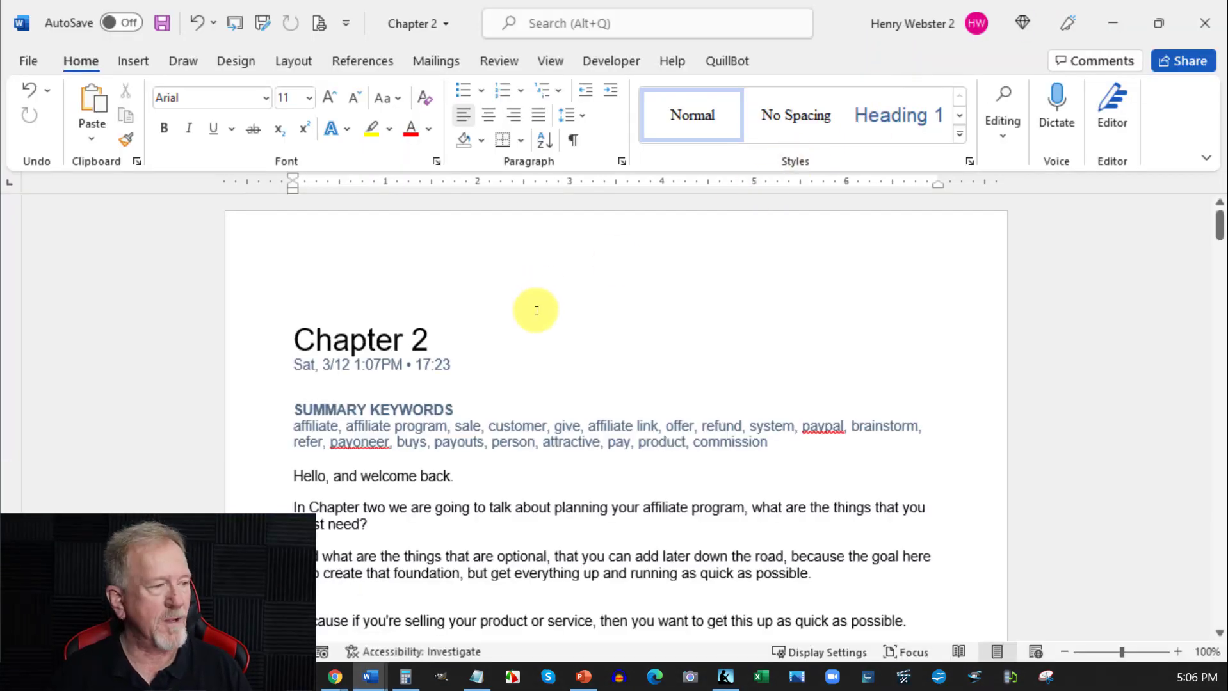
pyautogui.scroll(-4, 537, 310)
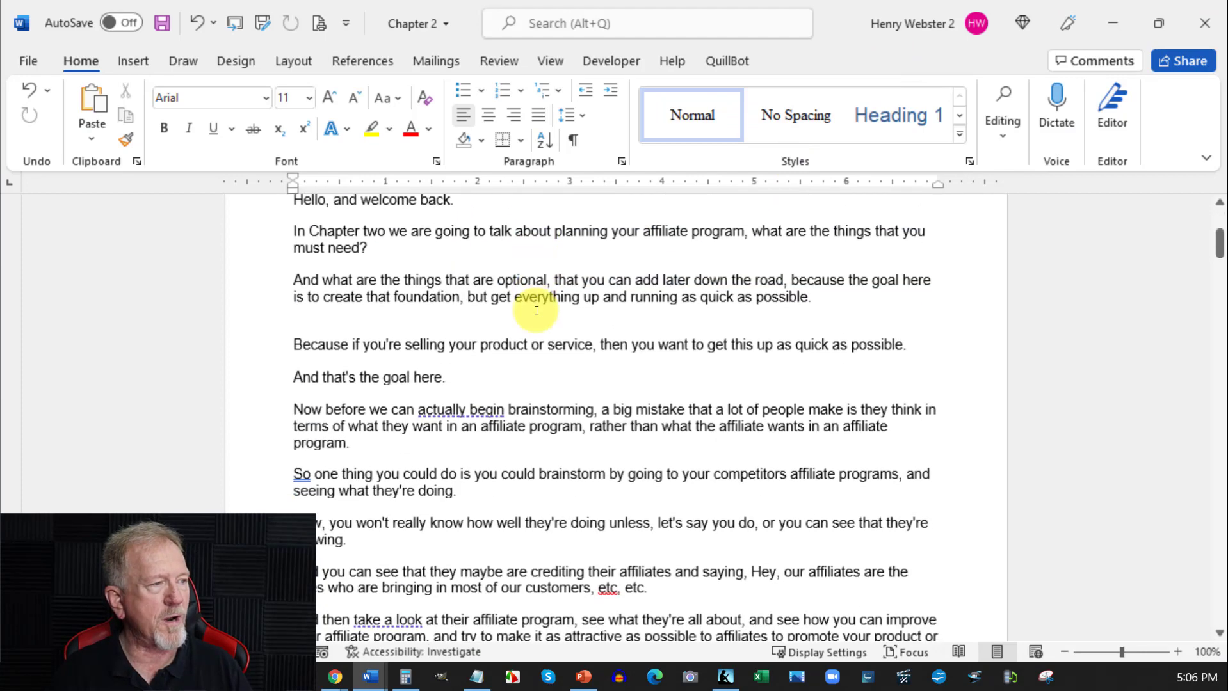
pyautogui.scroll(4, 537, 310)
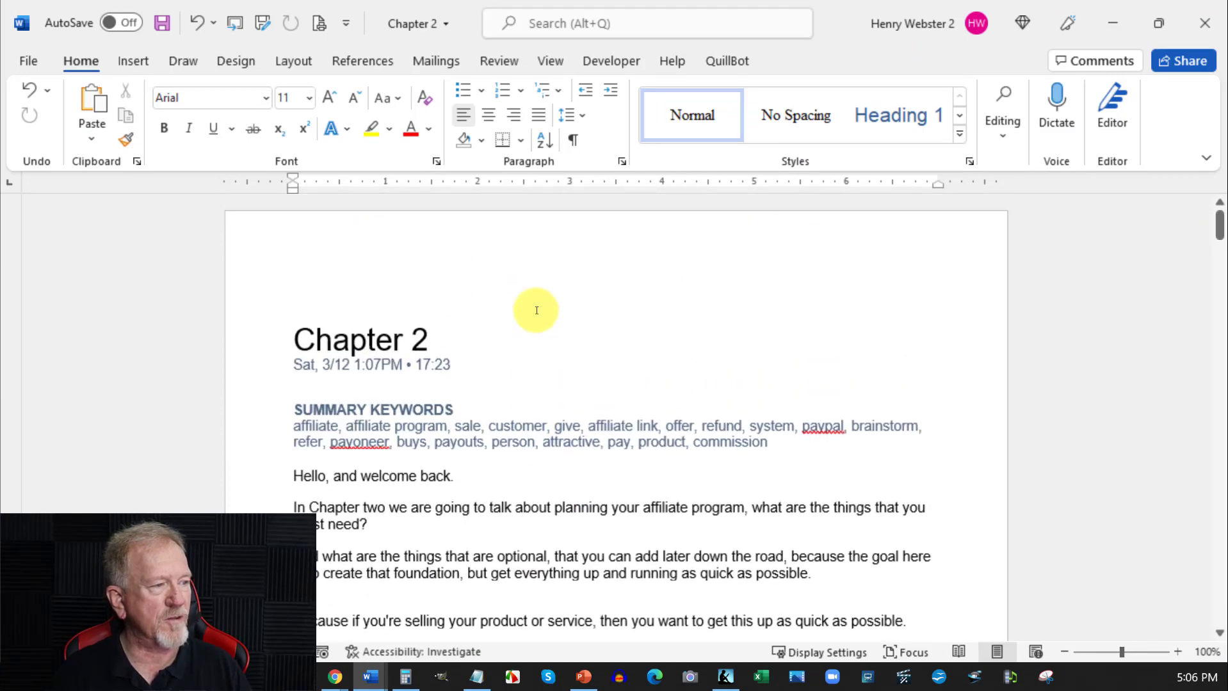
pyautogui.scroll(-1, 536, 311)
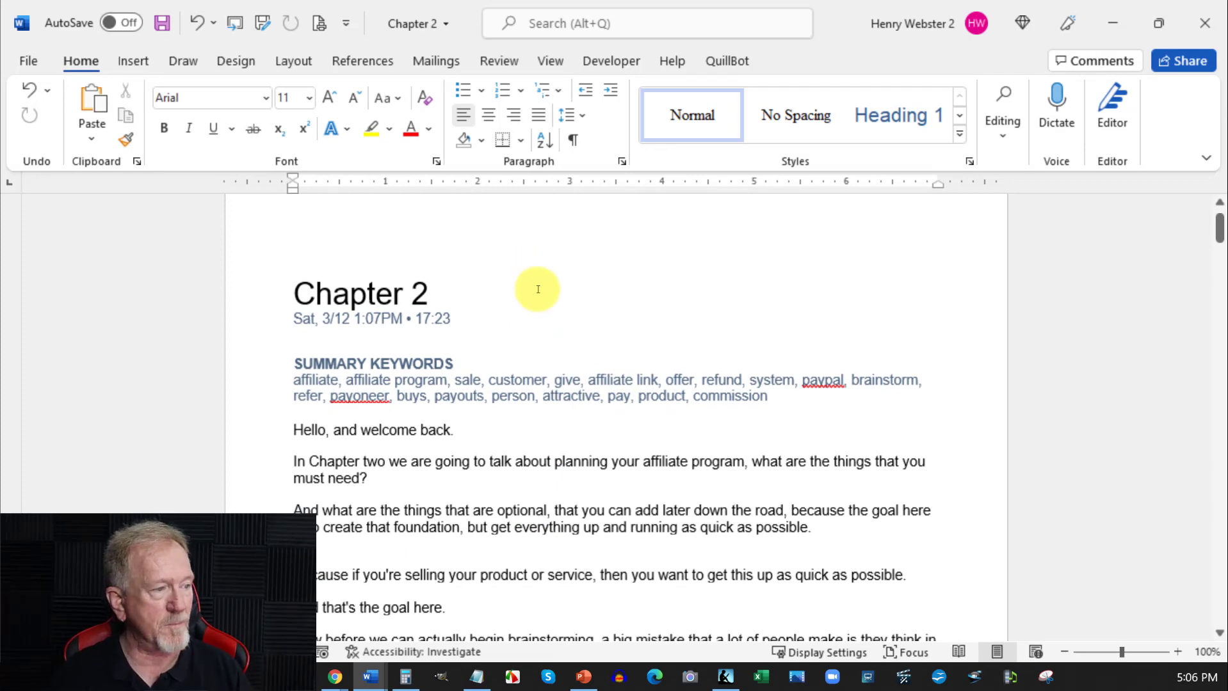
pyautogui.scroll(-11, 538, 289)
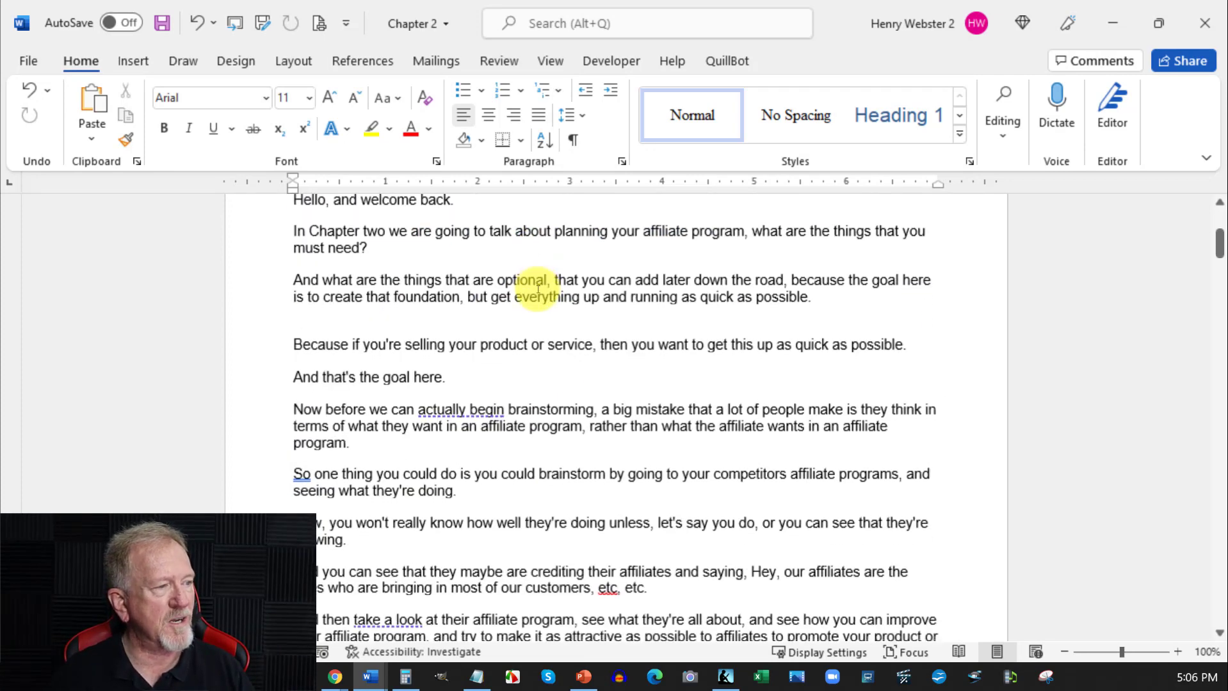
pyautogui.scroll(-12, 538, 290)
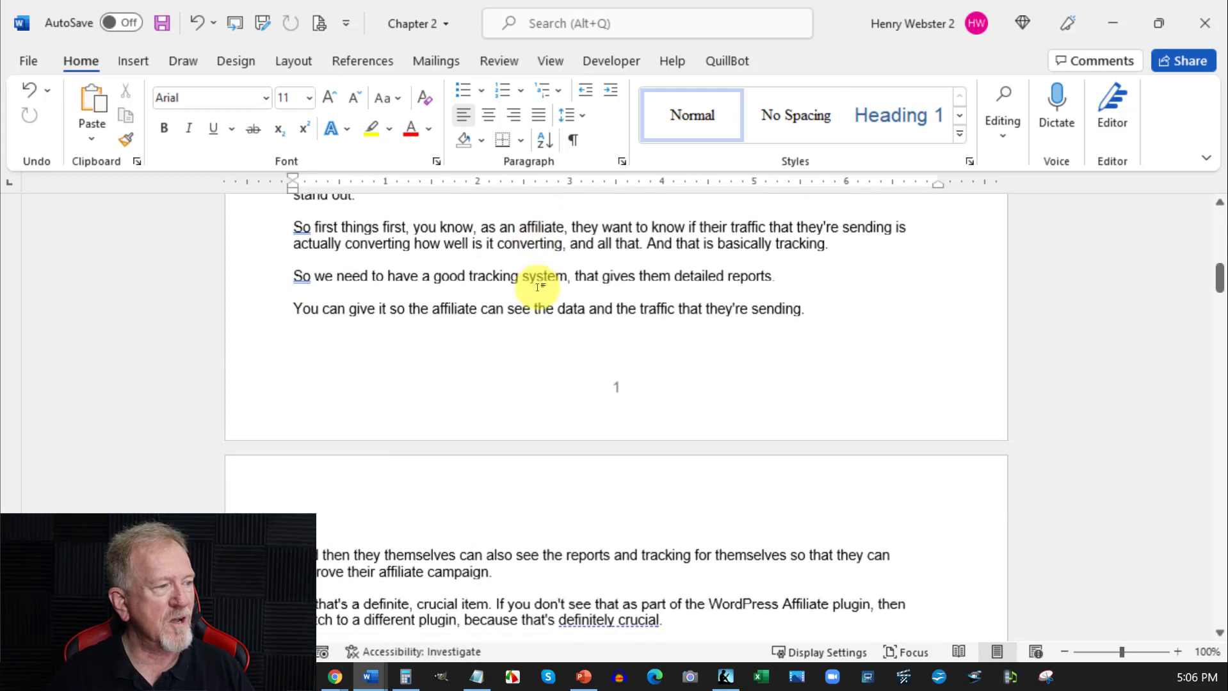
pyautogui.scroll(-15, 538, 289)
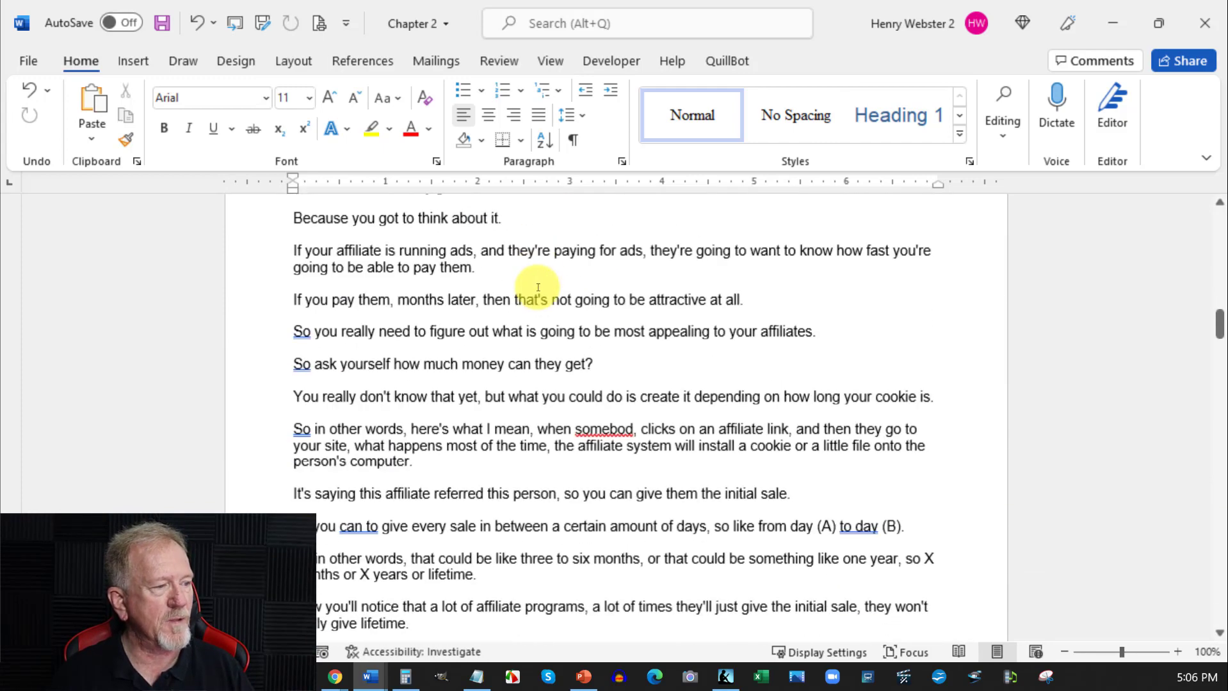
pyautogui.scroll(-13, 538, 284)
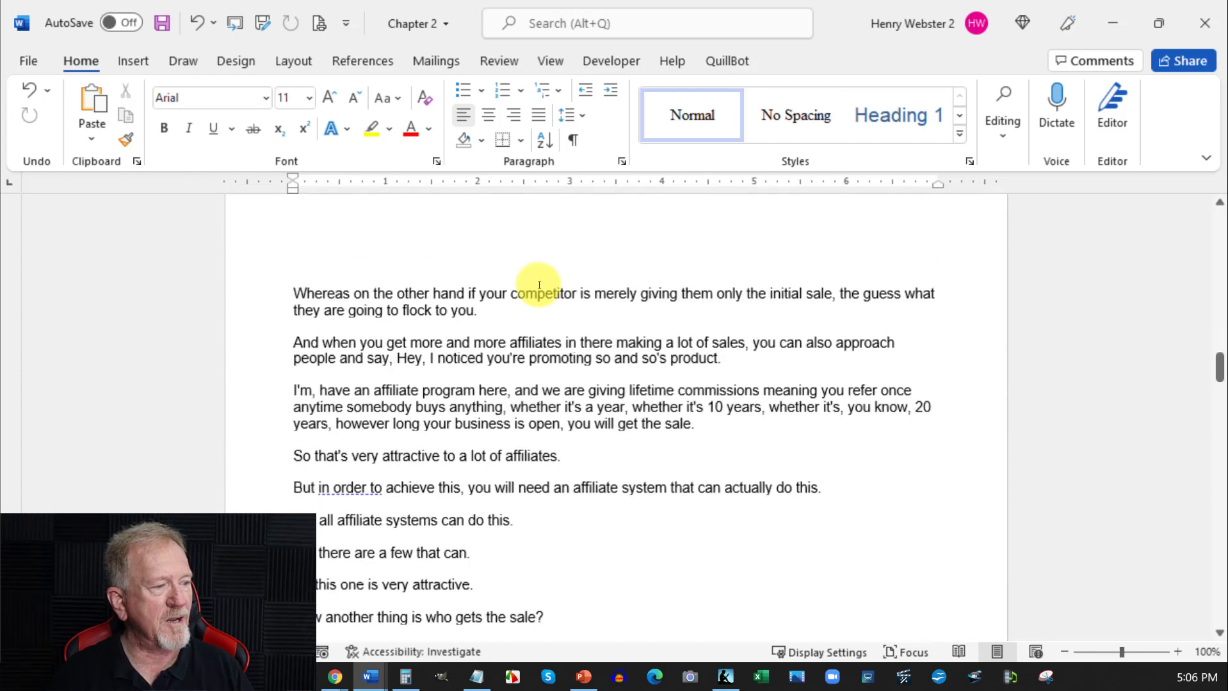
pyautogui.scroll(-6, 539, 286)
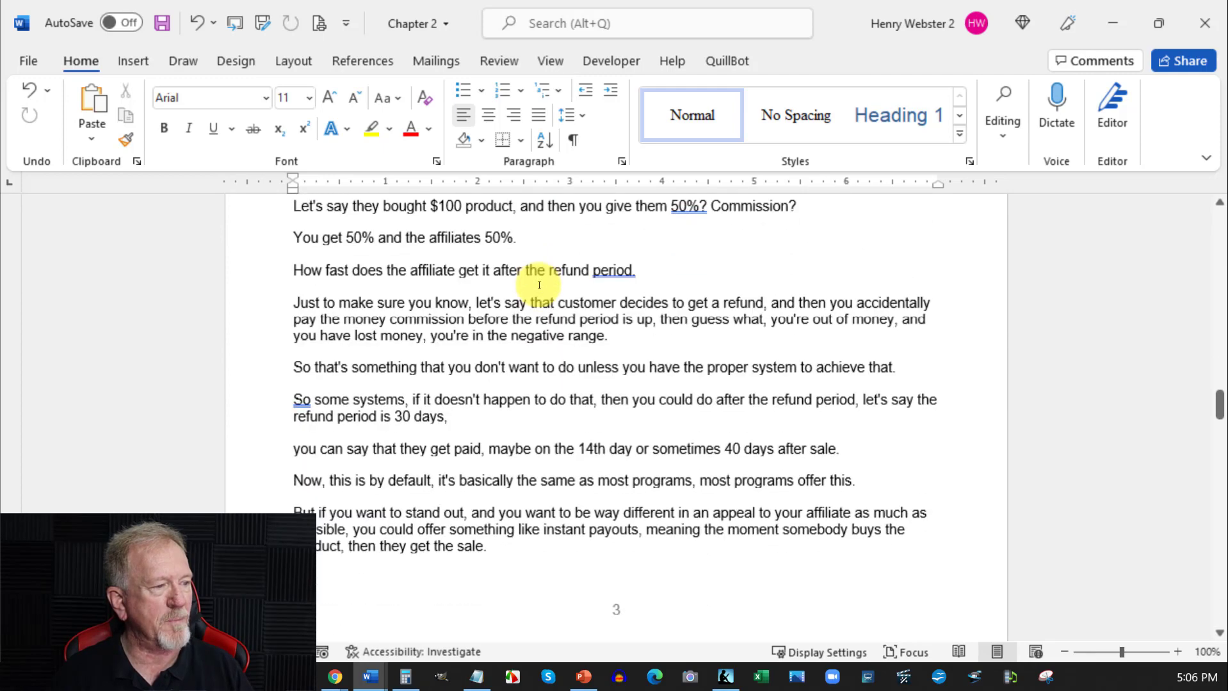
pyautogui.scroll(-12, 539, 284)
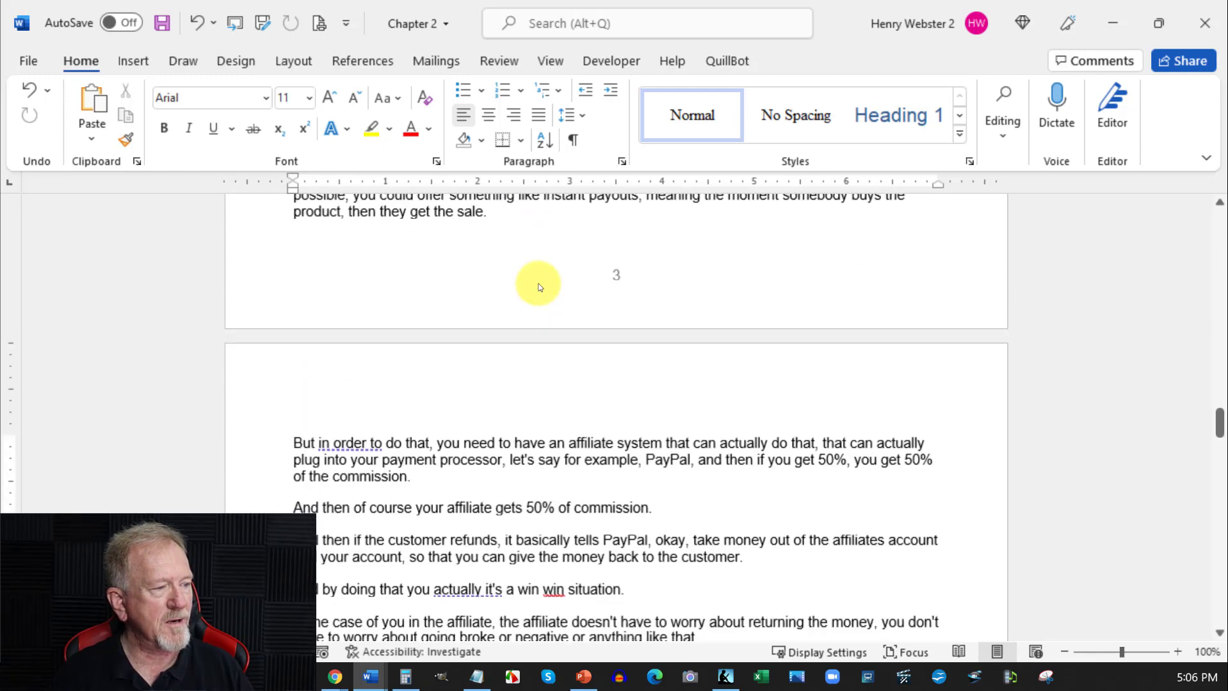
pyautogui.scroll(-9, 539, 284)
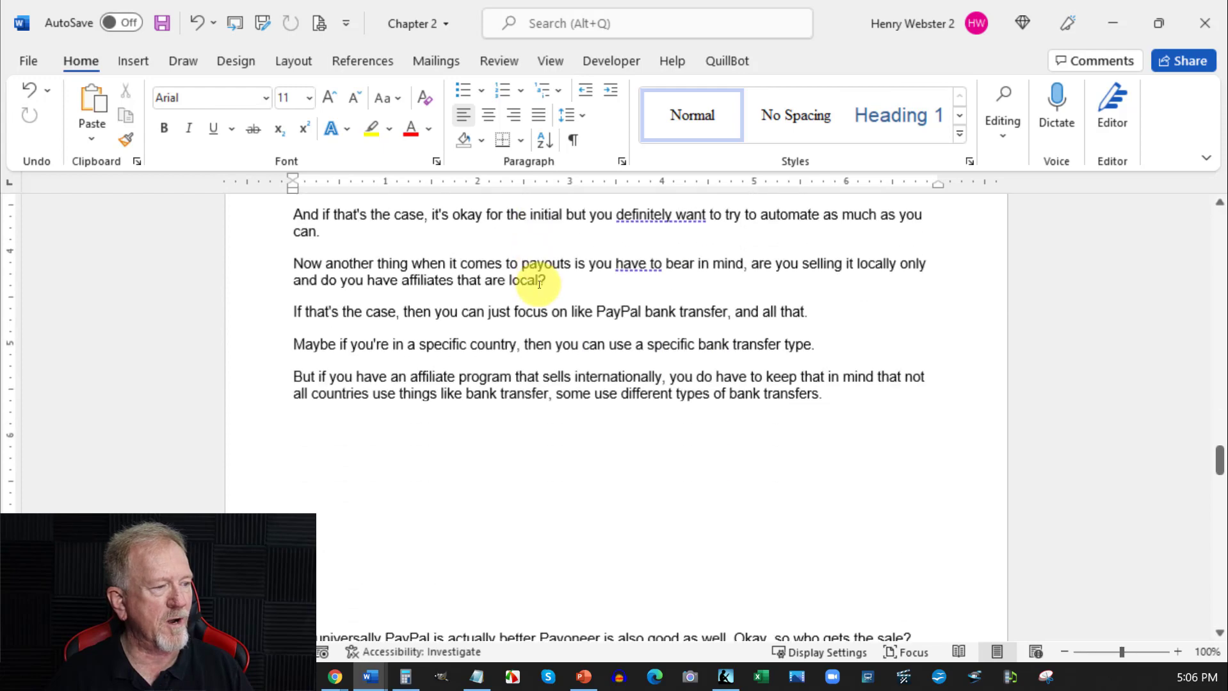
pyautogui.click(290, 351)
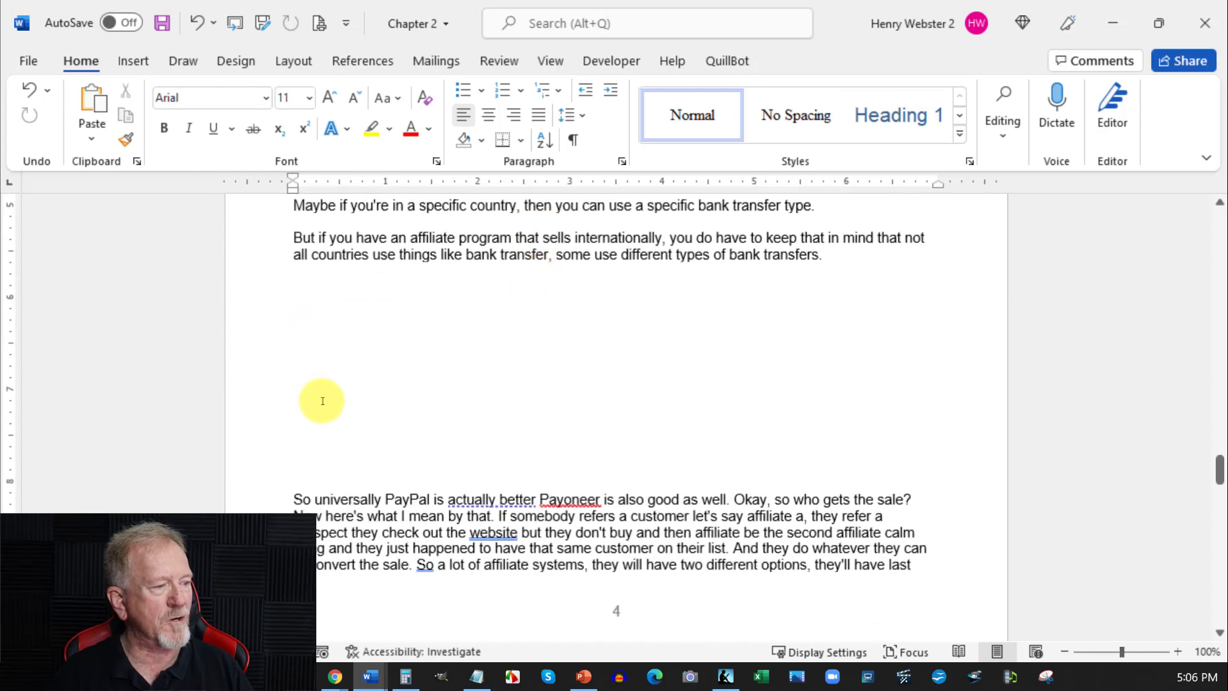
pyautogui.scroll(-15, 323, 401)
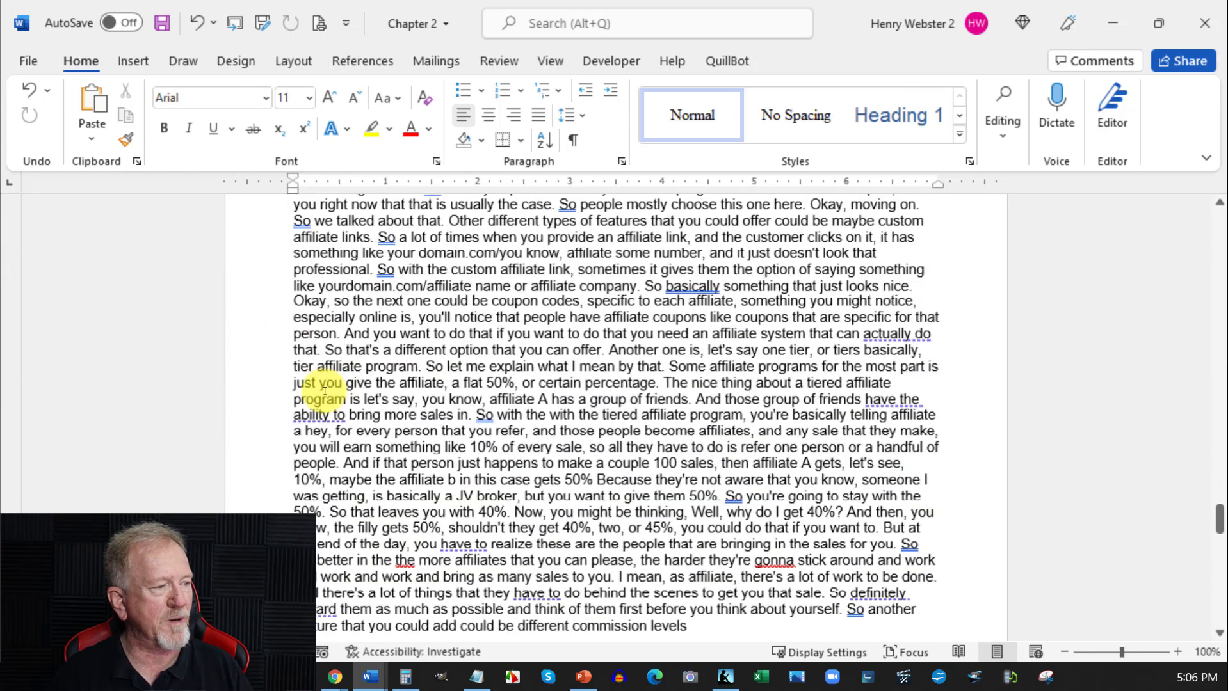
pyautogui.scroll(-8, 324, 390)
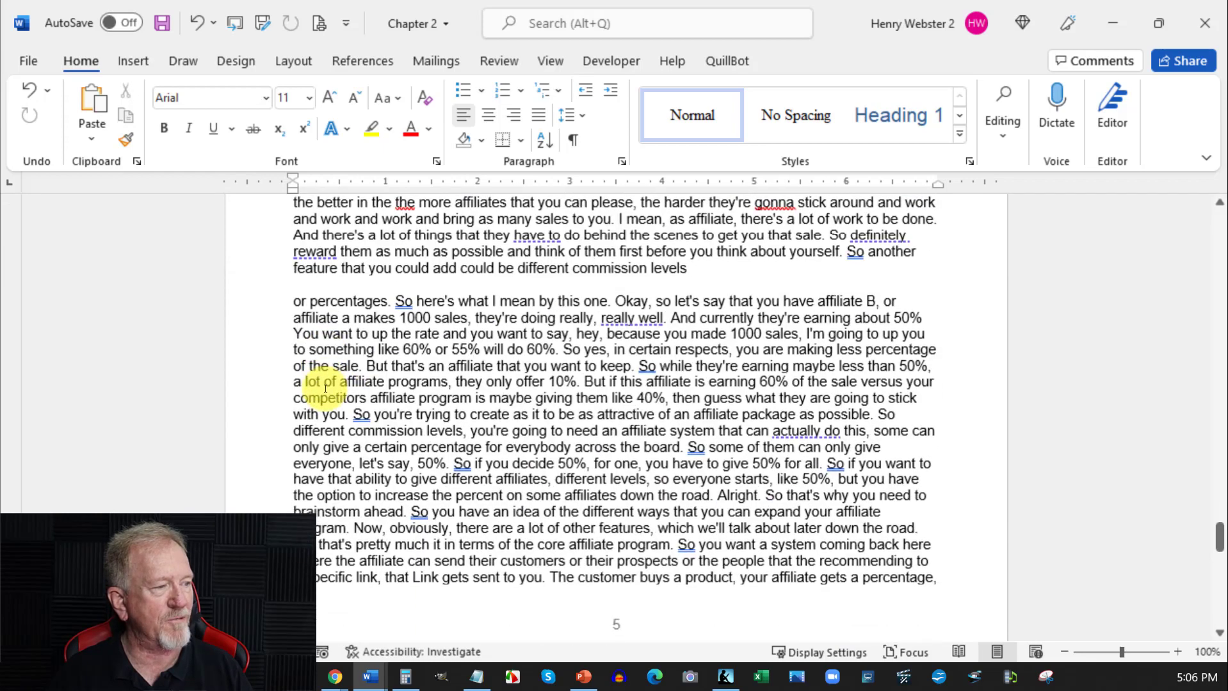
pyautogui.scroll(20, 326, 389)
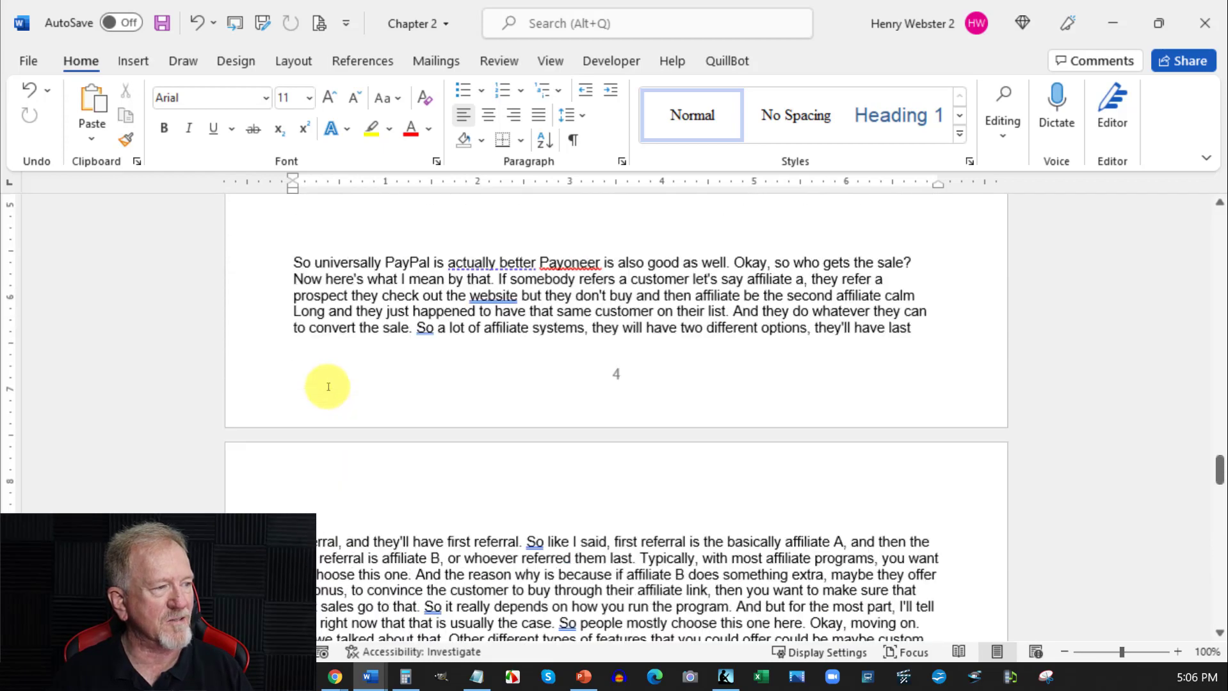
pyautogui.scroll(7, 328, 386)
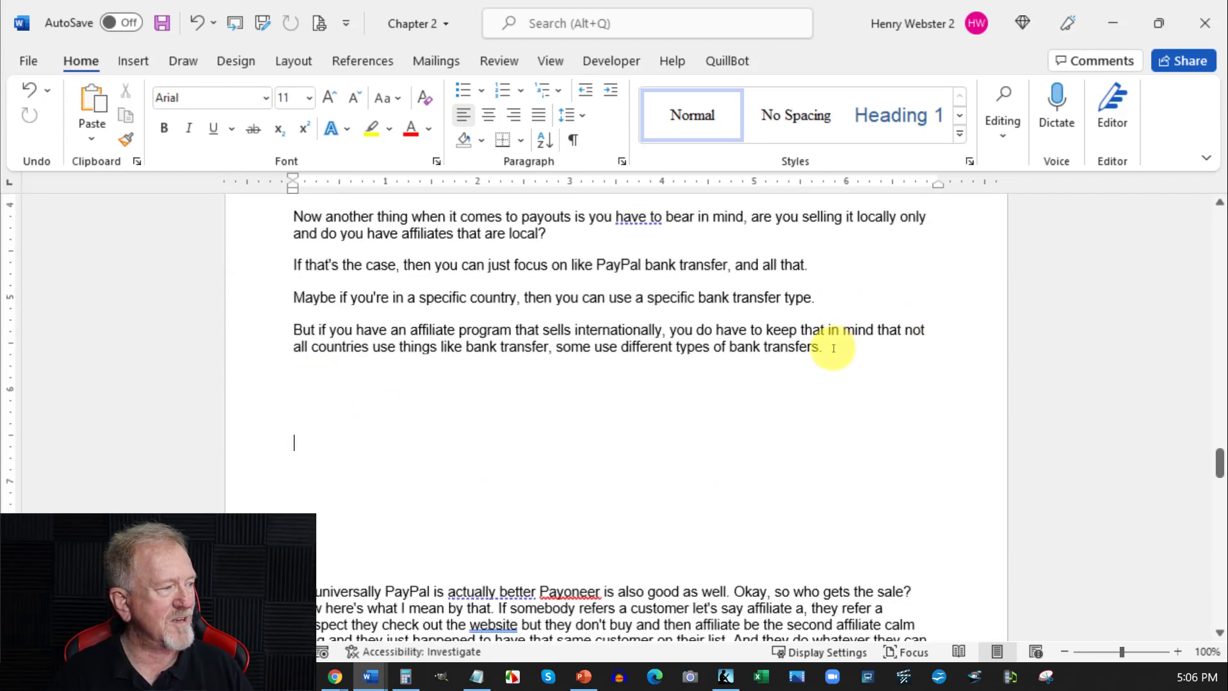
# - Select the script from 'Hello, and welcome back.' through the final paragraph and copy it
pyautogui.moveTo(695, 354); pyautogui.dragTo(294, 476)
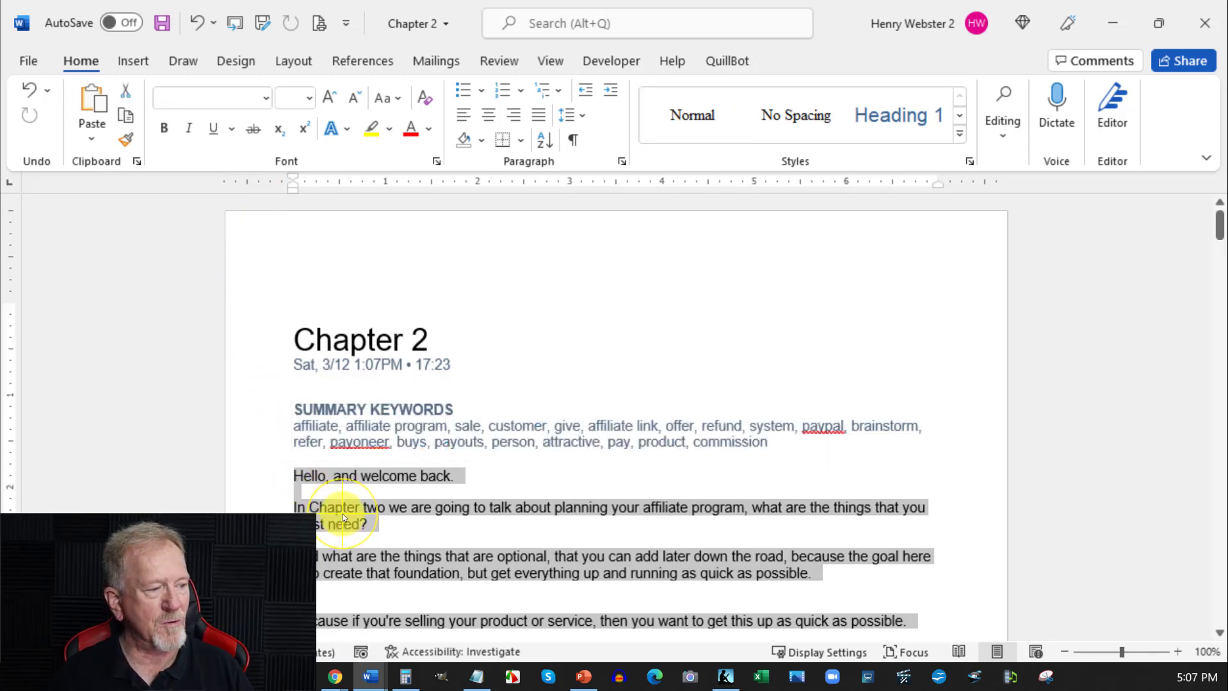
pyautogui.rightClick(349, 514)
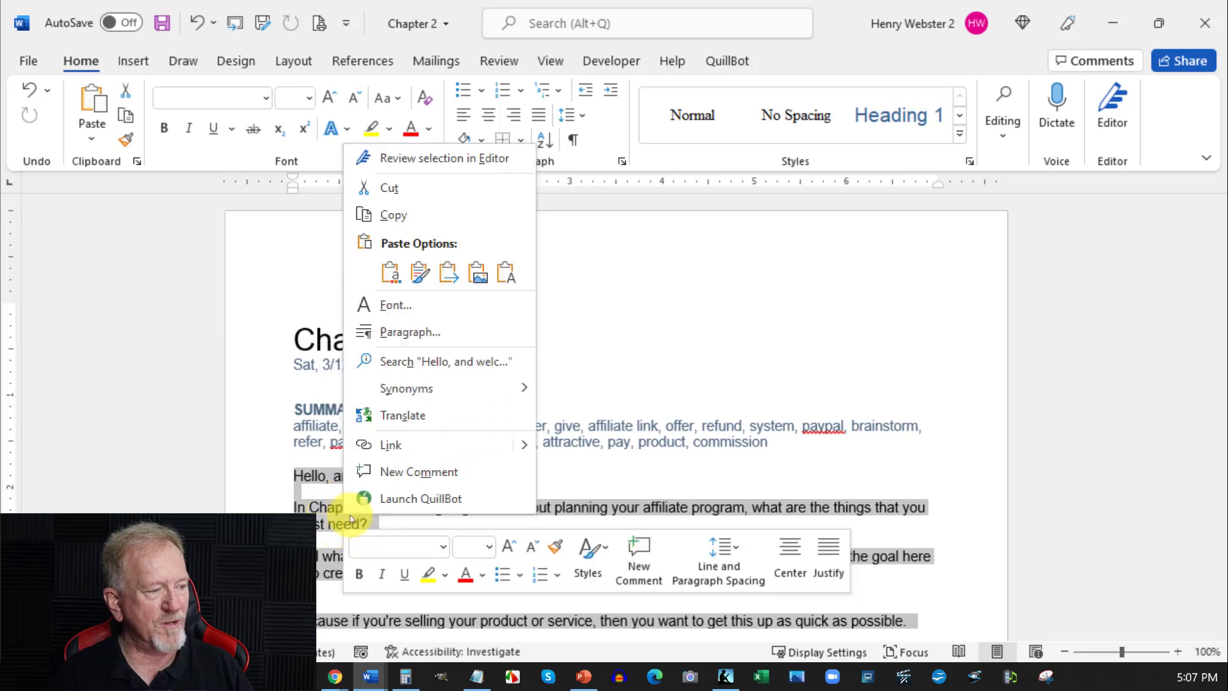
pyautogui.click(390, 217)
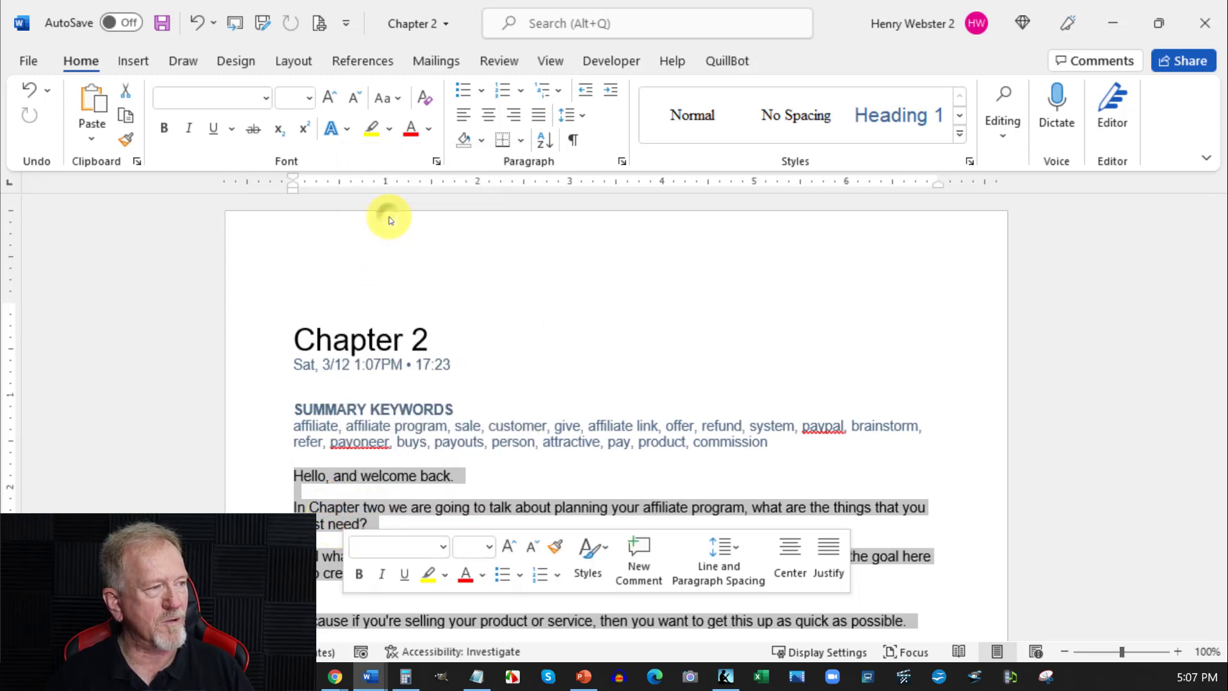
# - Back in Pictory, start a new video from a script and paste the Chapter 2 text
pyautogui.click(1110, 22)
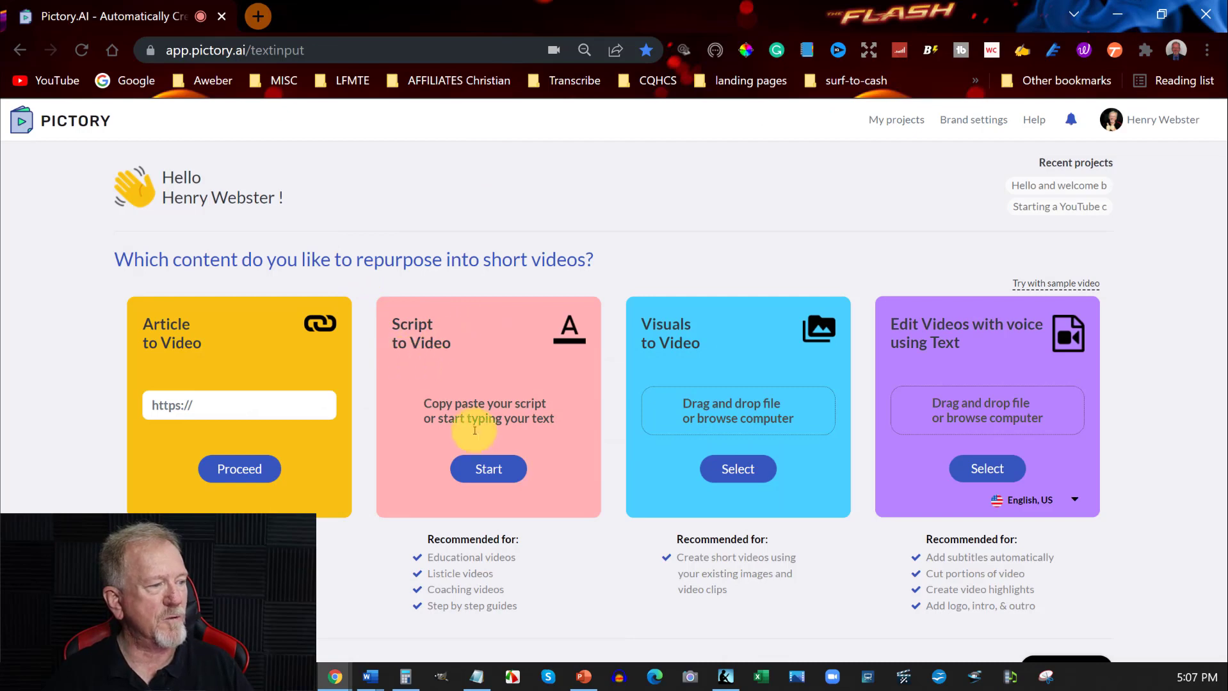
pyautogui.click(489, 471)
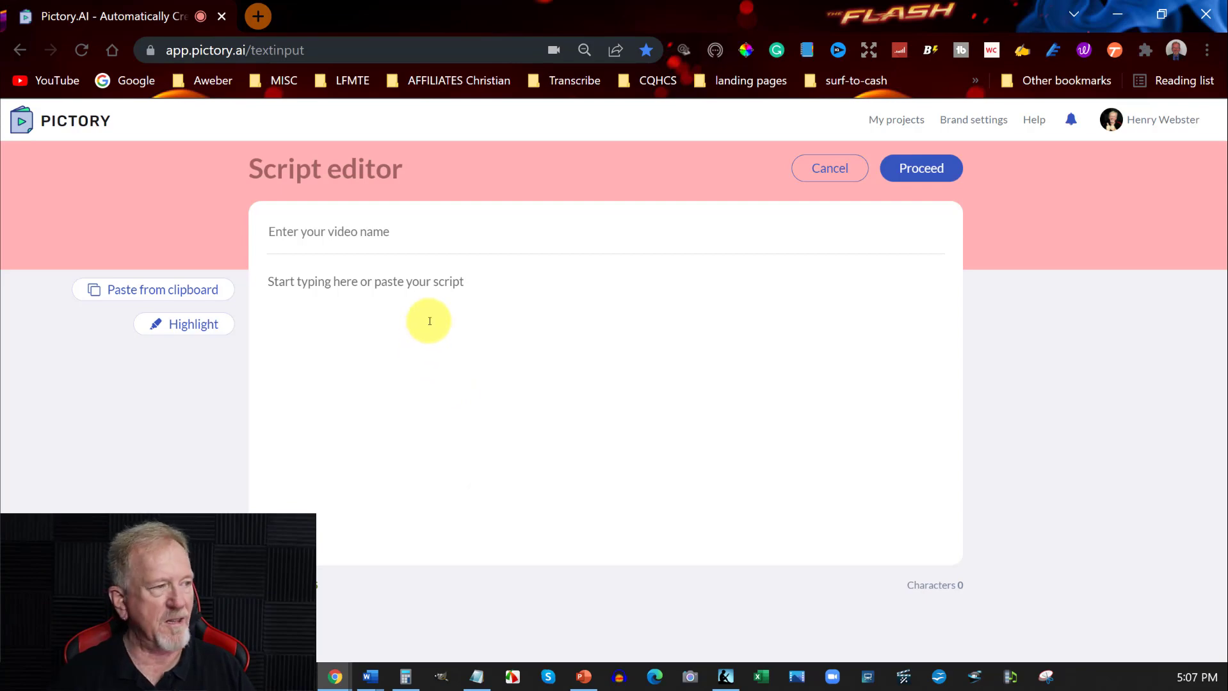
pyautogui.click(440, 279)
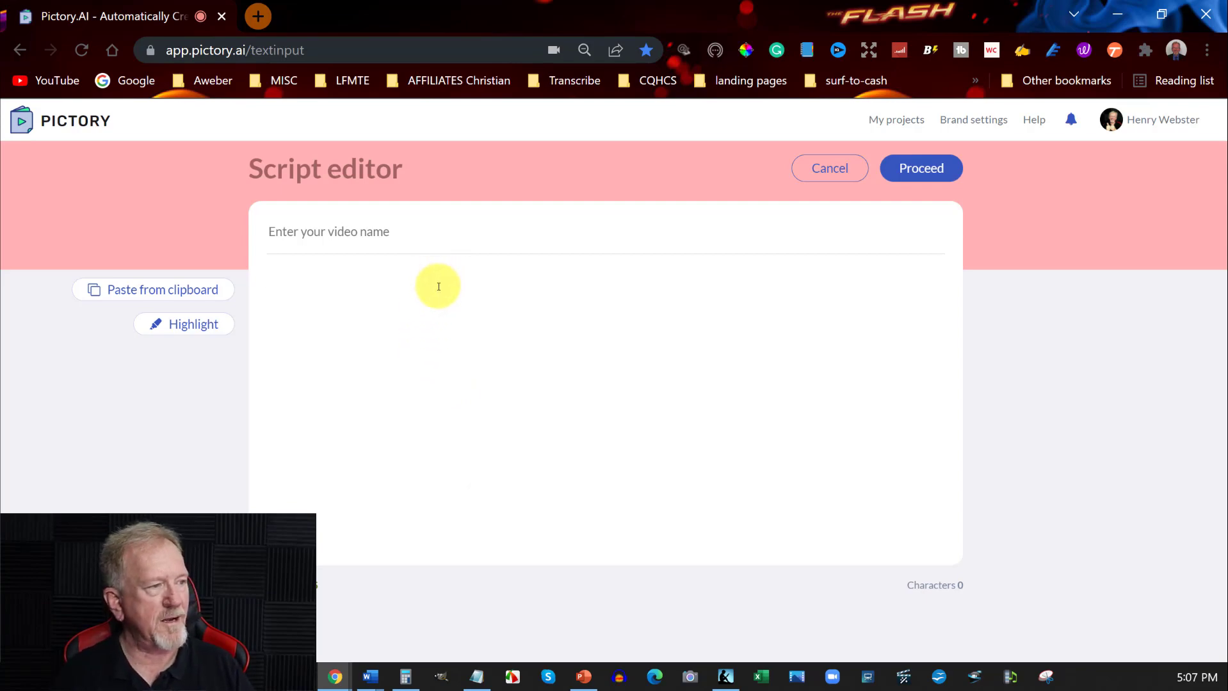
pyautogui.hotkey('ctrl', 'v')
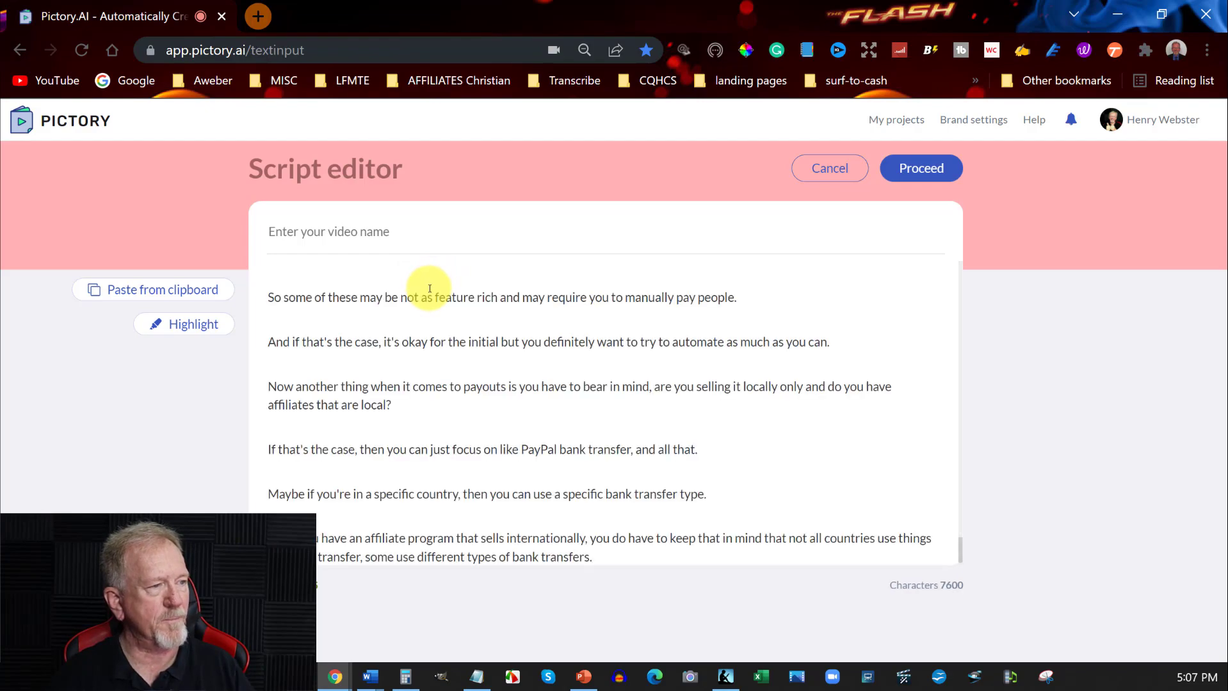
# - Fix the blank lines around 'Because if you're selling…' and read through the pasted script
pyautogui.scroll(15, 433, 294)
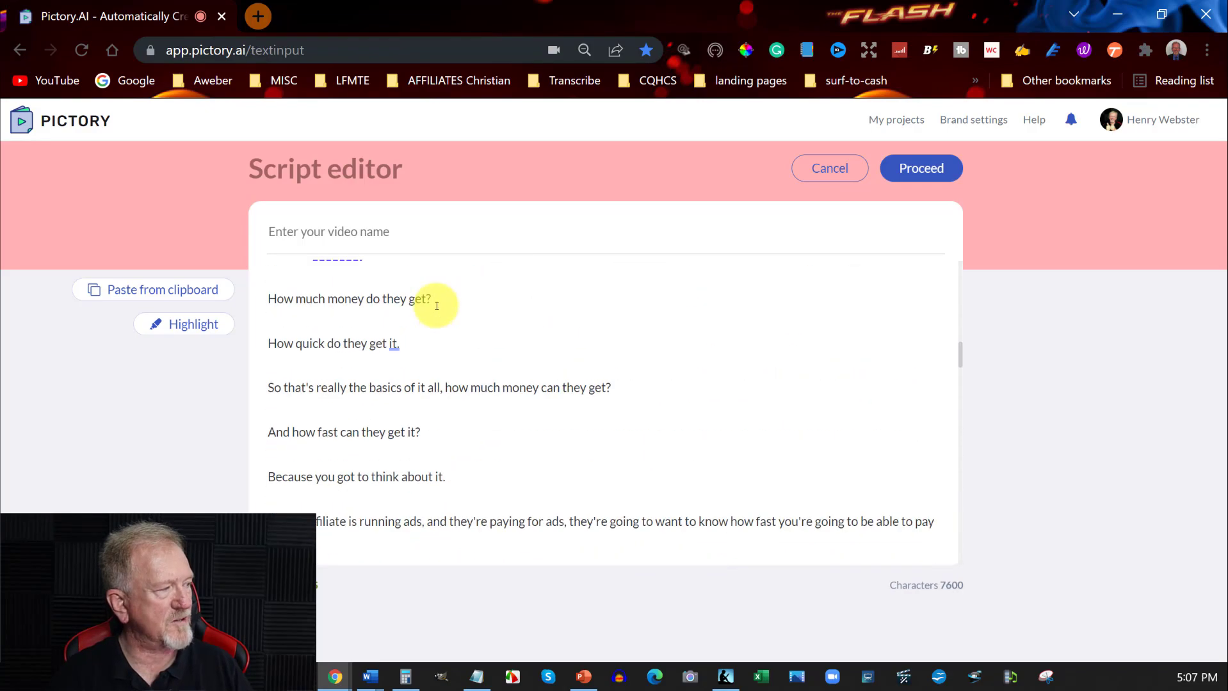
pyautogui.scroll(10, 436, 305)
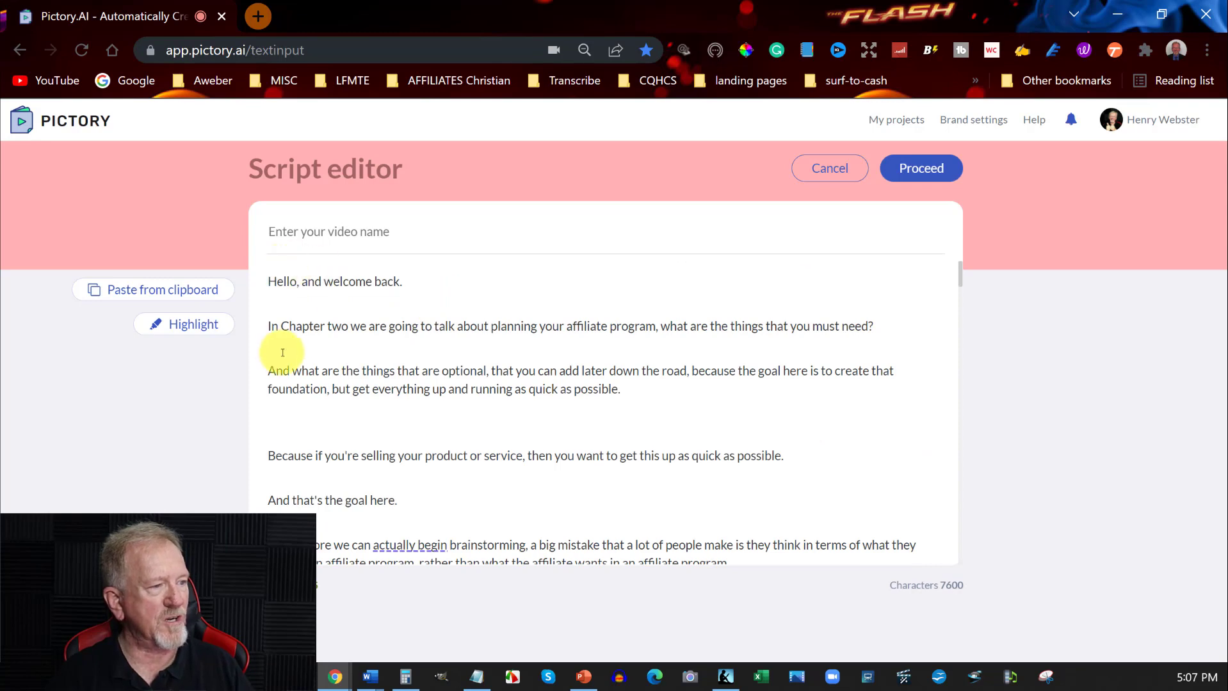
pyautogui.scroll(-3, 283, 351)
pyautogui.scroll(1, 284, 292)
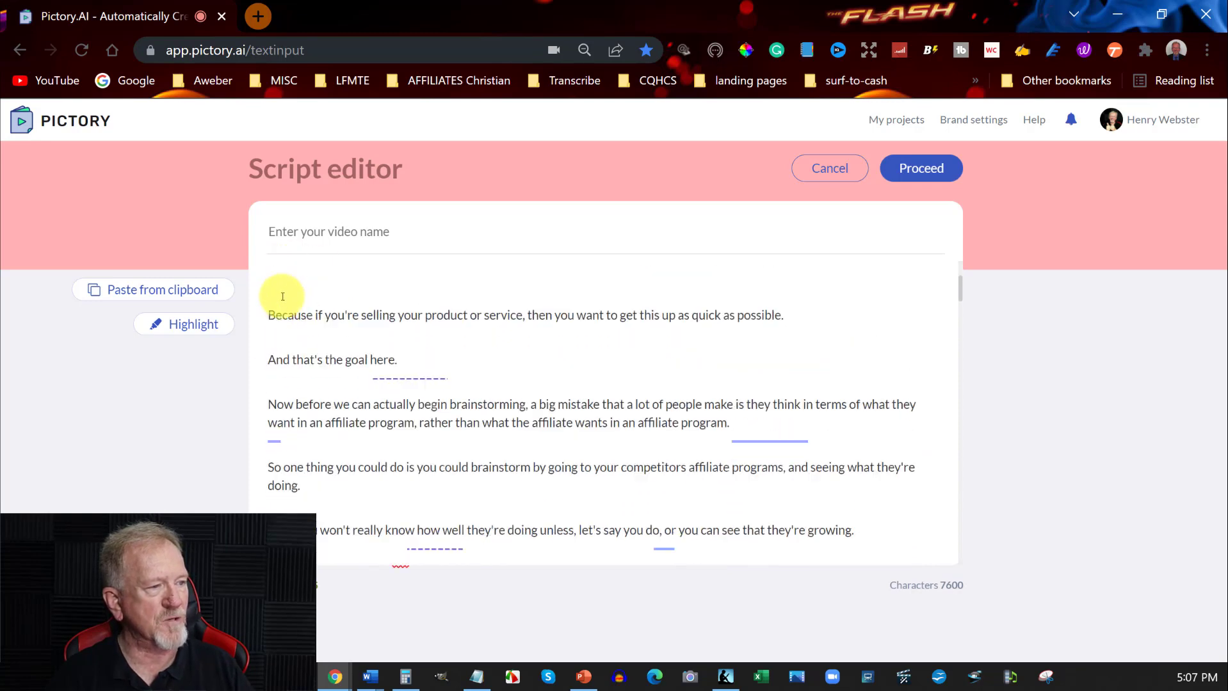
pyautogui.scroll(1, 282, 296)
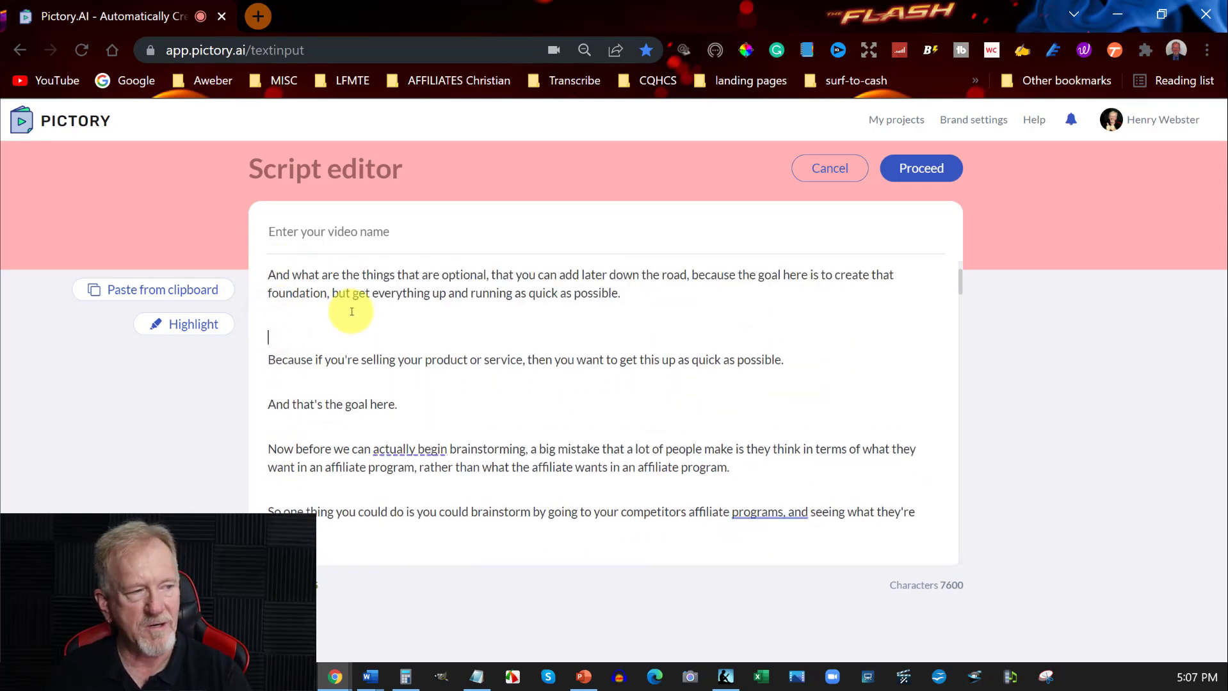
pyautogui.press('BackSpace')
pyautogui.press('BackSpace')
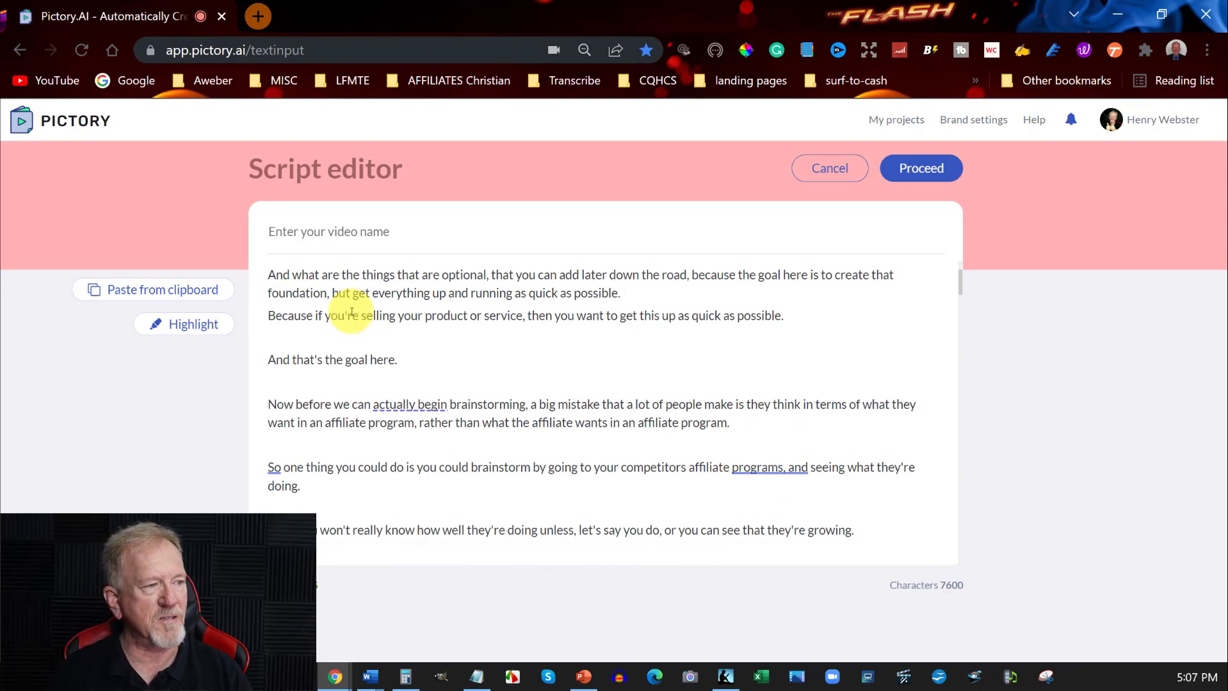
pyautogui.press('Return')
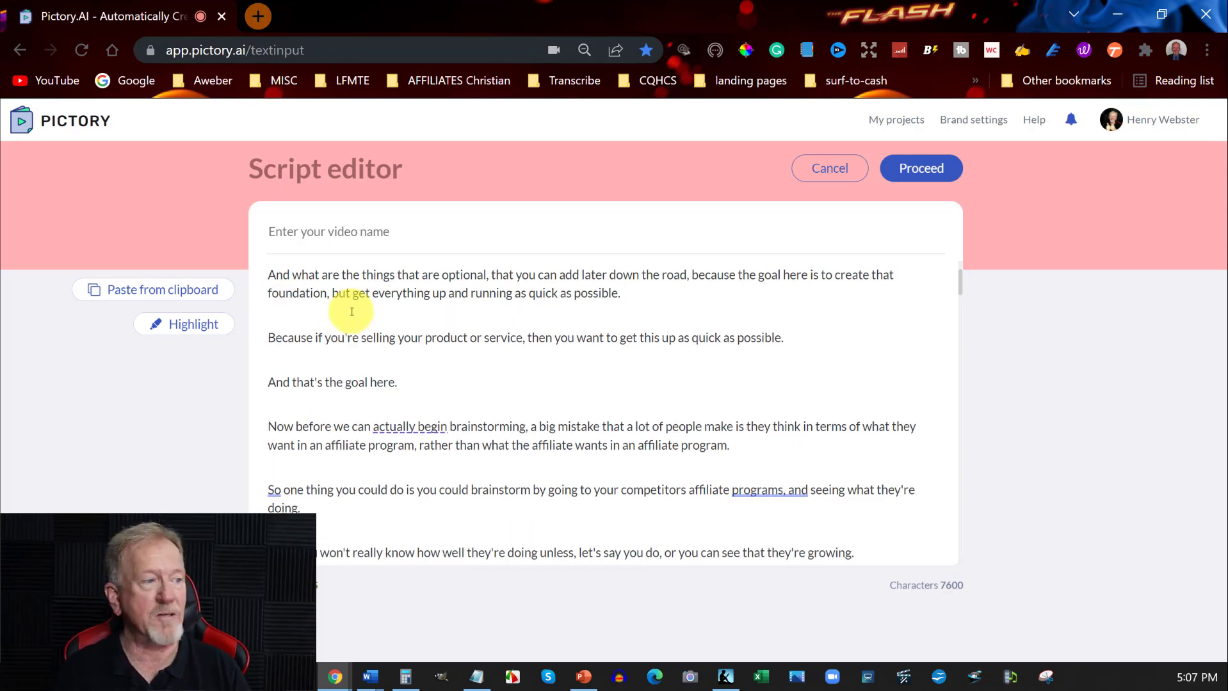
pyautogui.scroll(-10, 355, 307)
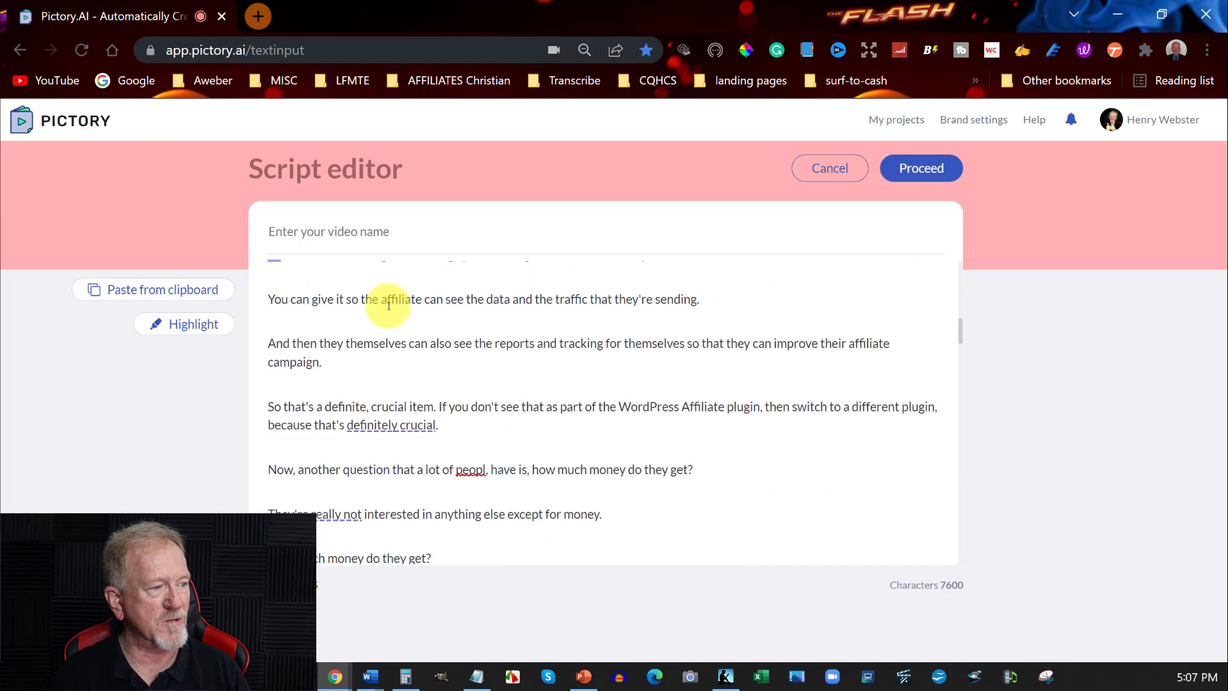
pyautogui.scroll(-15, 388, 305)
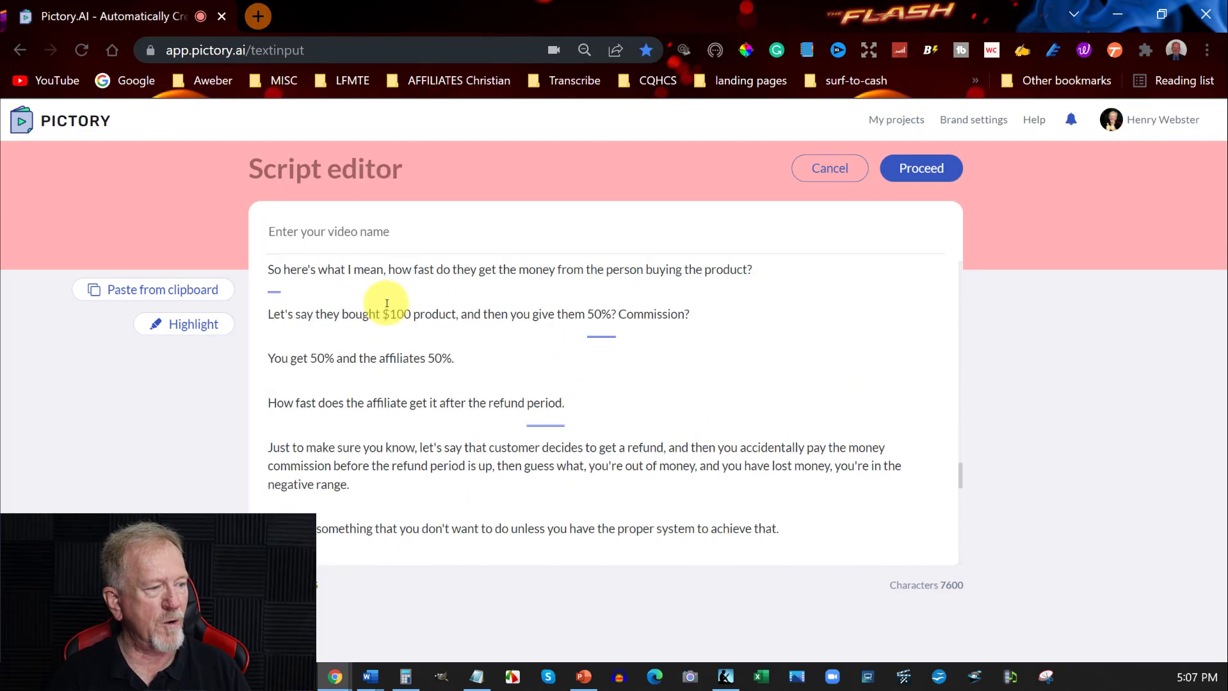
pyautogui.scroll(-12, 387, 303)
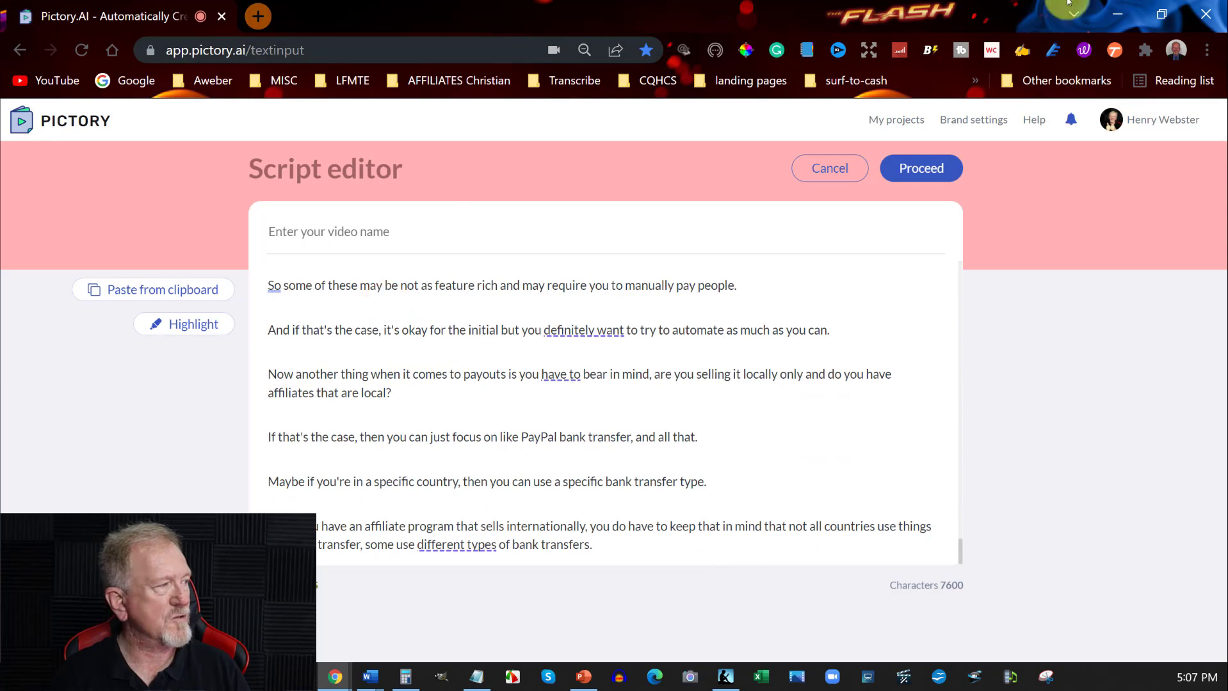
# - Choose the 16:9 Landscape format and generate the scene storyboard from the script
pyautogui.click(935, 172)
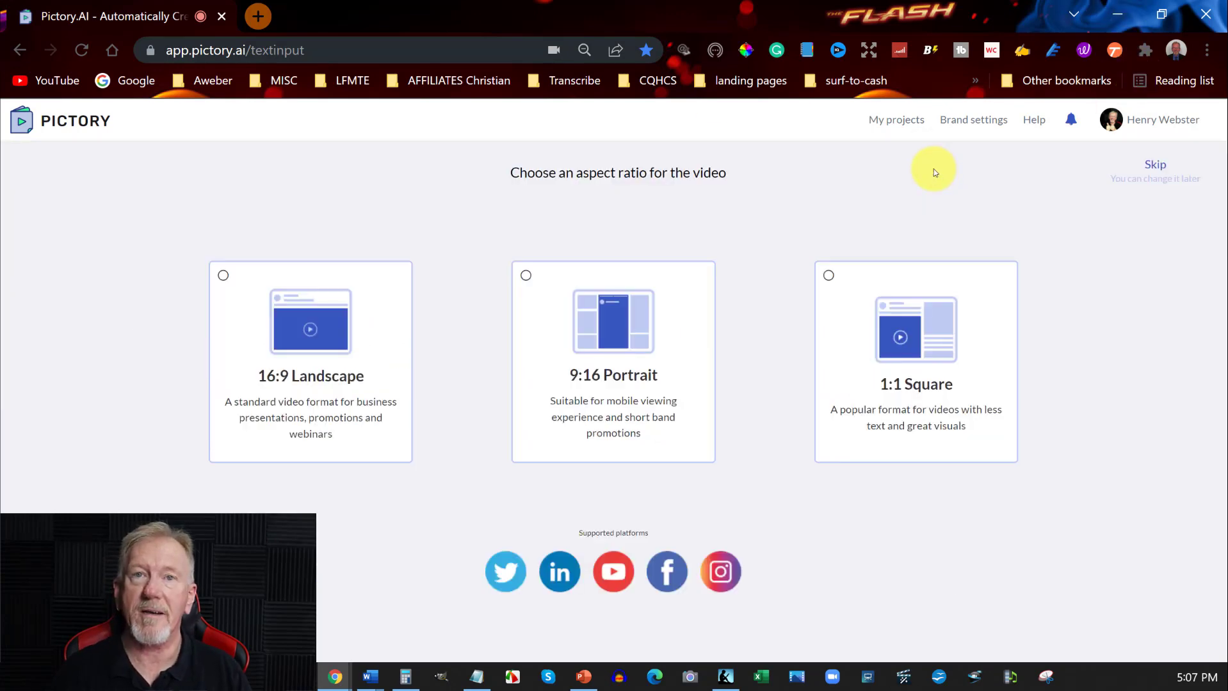
pyautogui.click(309, 324)
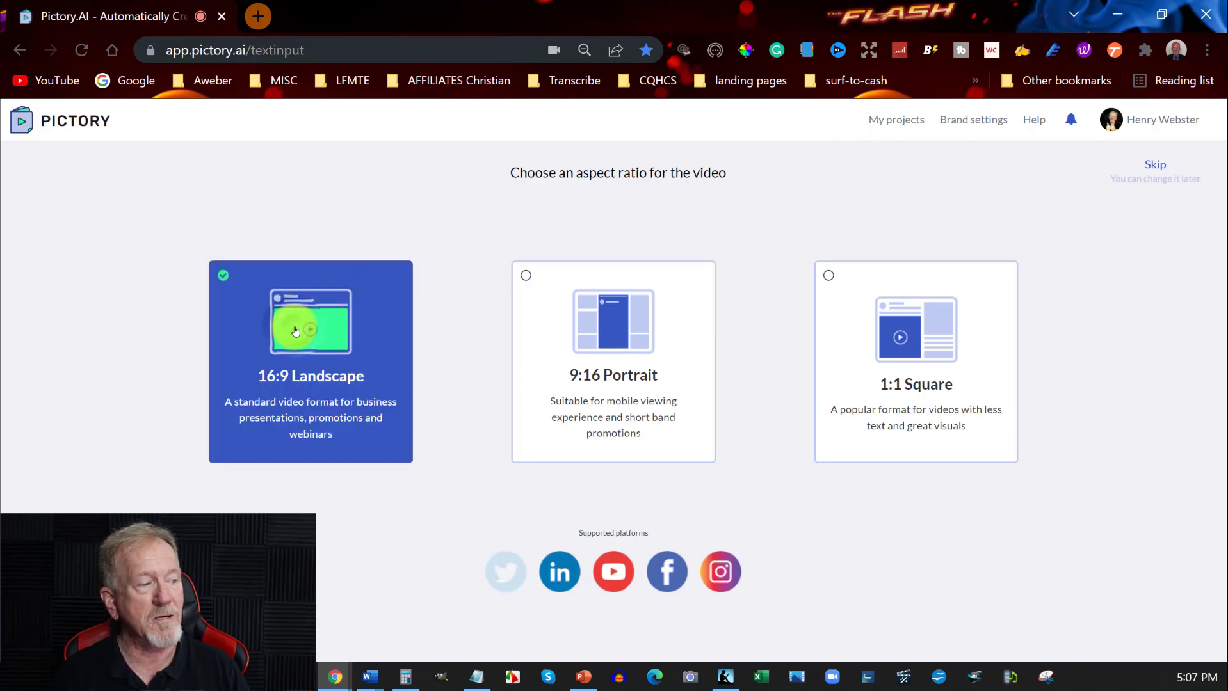
pyautogui.click(295, 331)
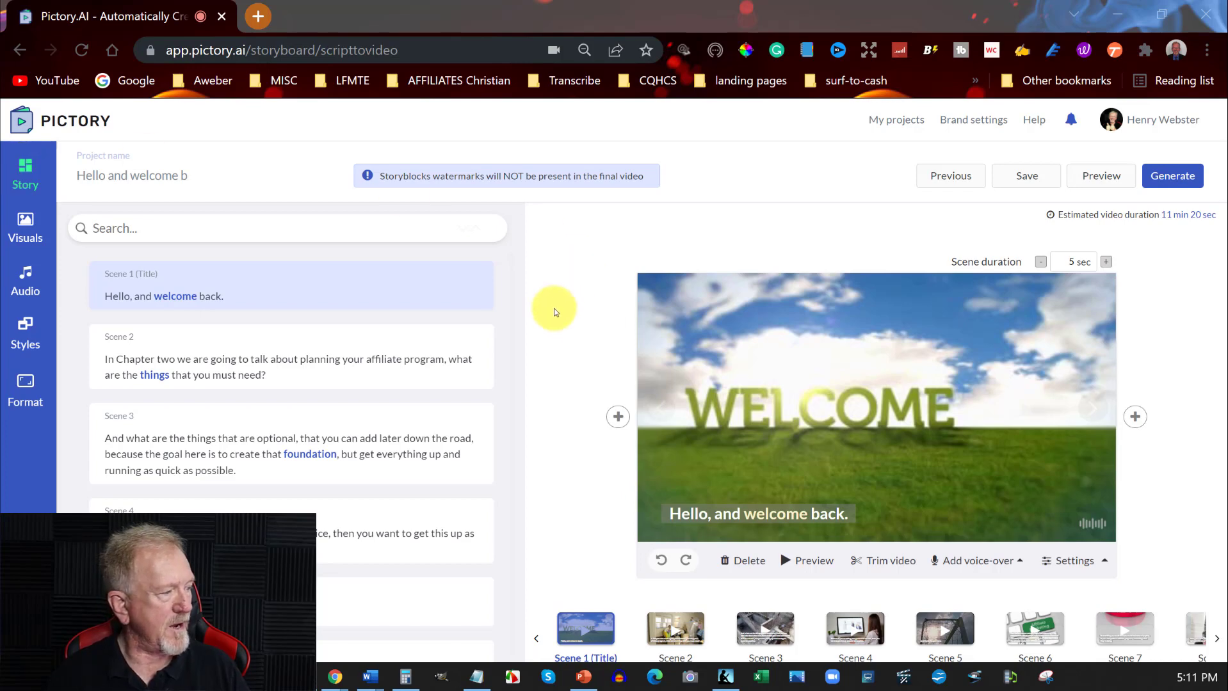
# - View the voice-over options, then scroll the scenes down to the international bank transfers scene
pyautogui.click(972, 561)
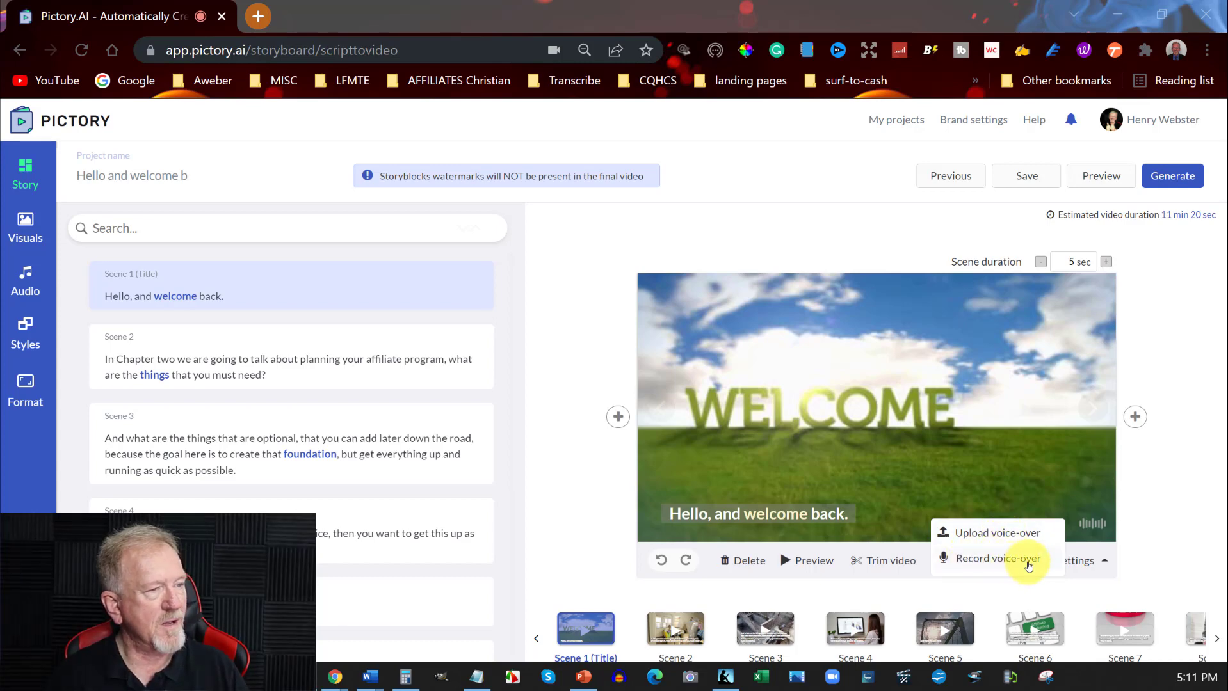
pyautogui.scroll(-5, 266, 373)
pyautogui.scroll(-1, 267, 373)
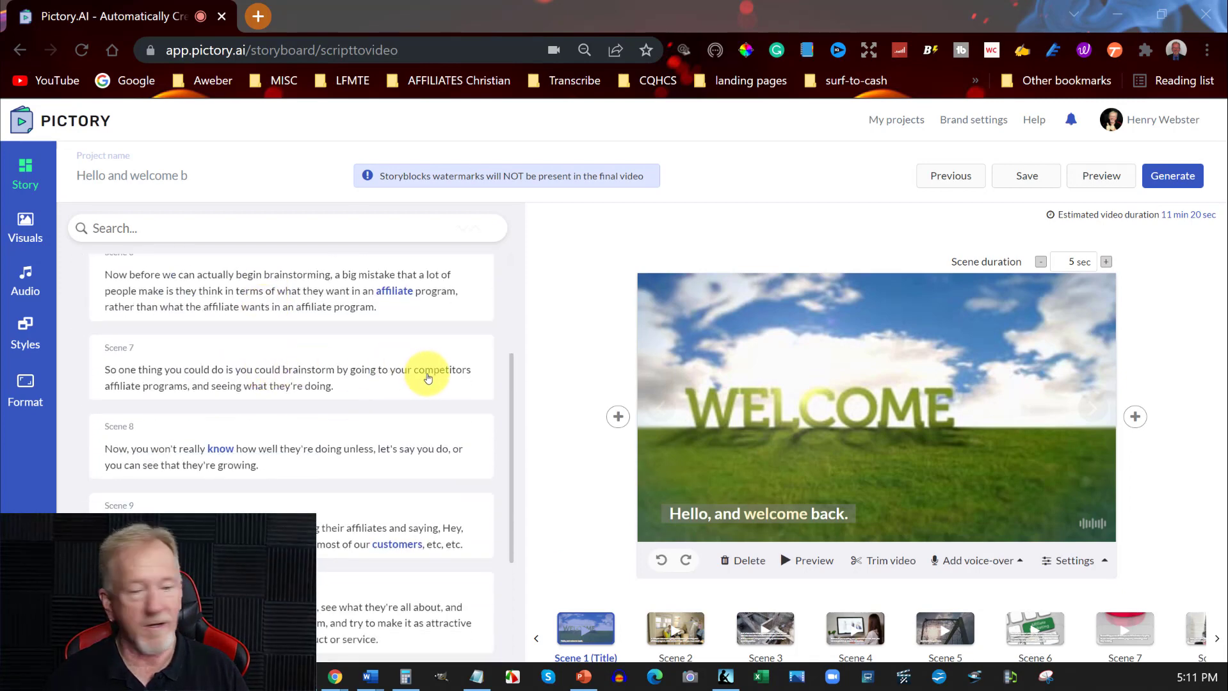
pyautogui.scroll(-1, 425, 379)
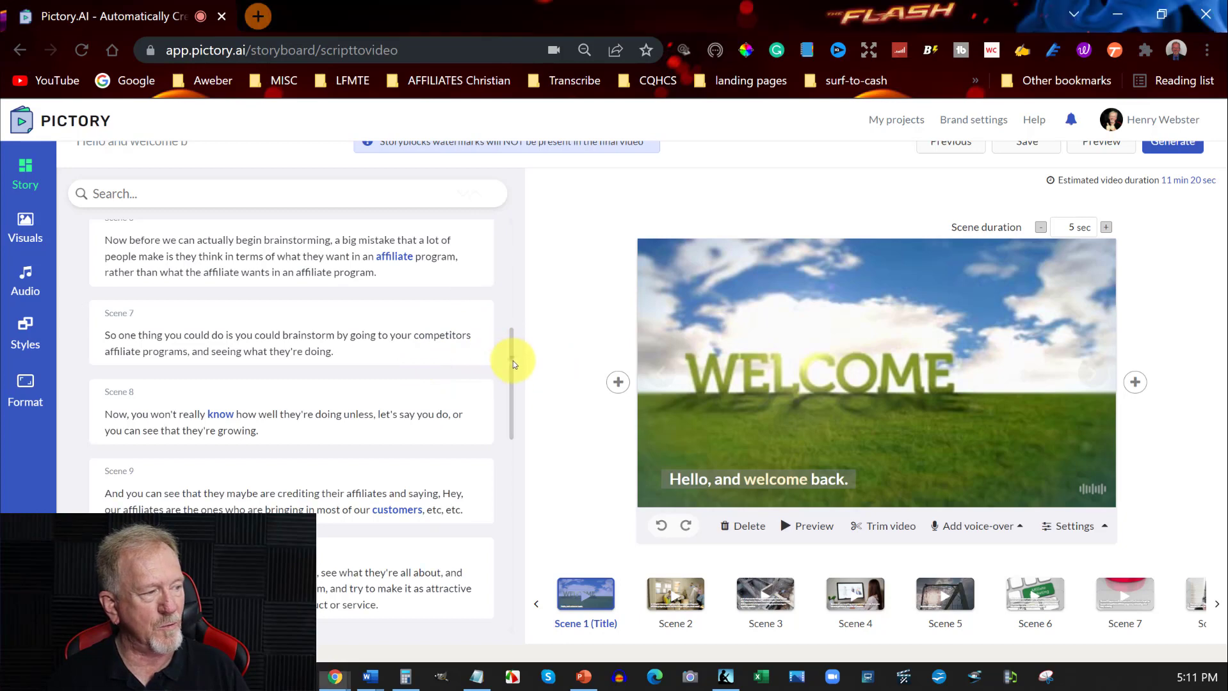
pyautogui.moveTo(512, 363); pyautogui.dragTo(516, 531)
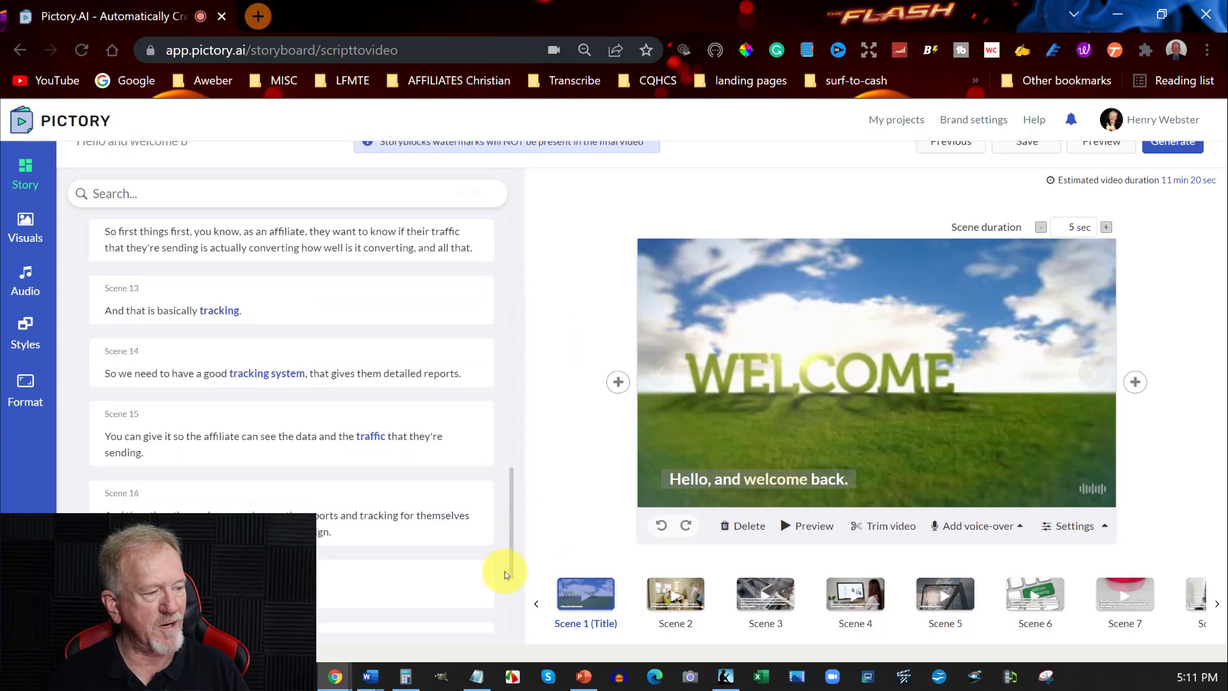
pyautogui.scroll(-10, 474, 438)
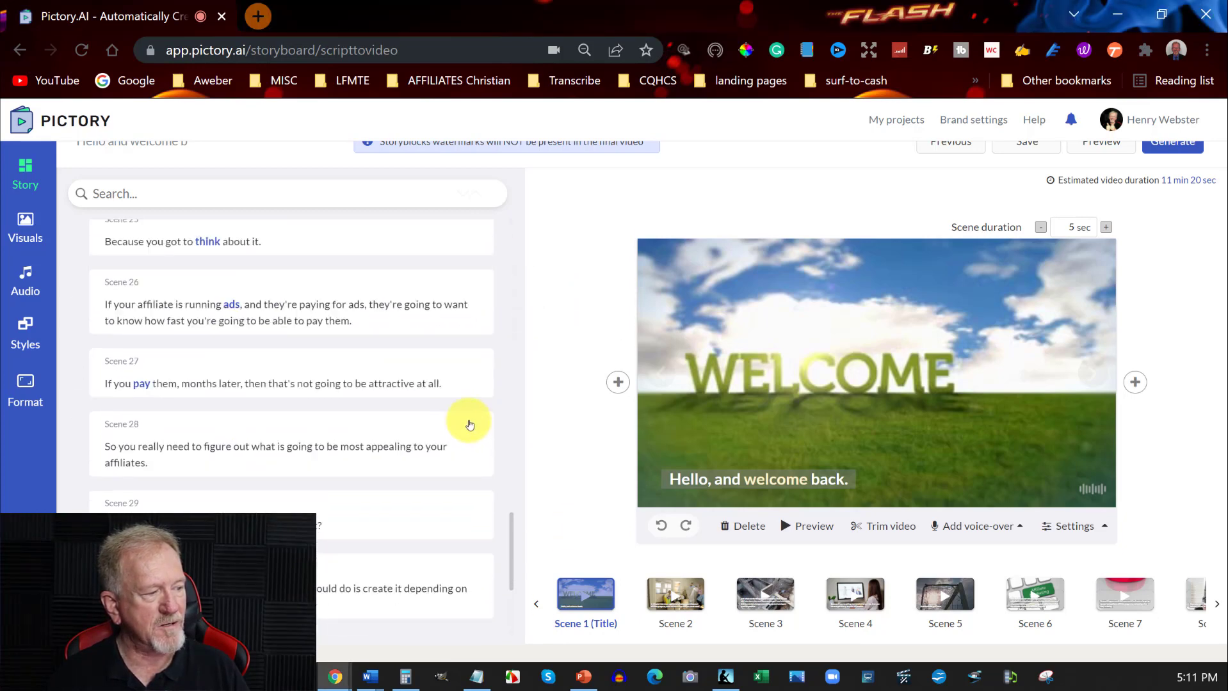
pyautogui.scroll(-1, 469, 425)
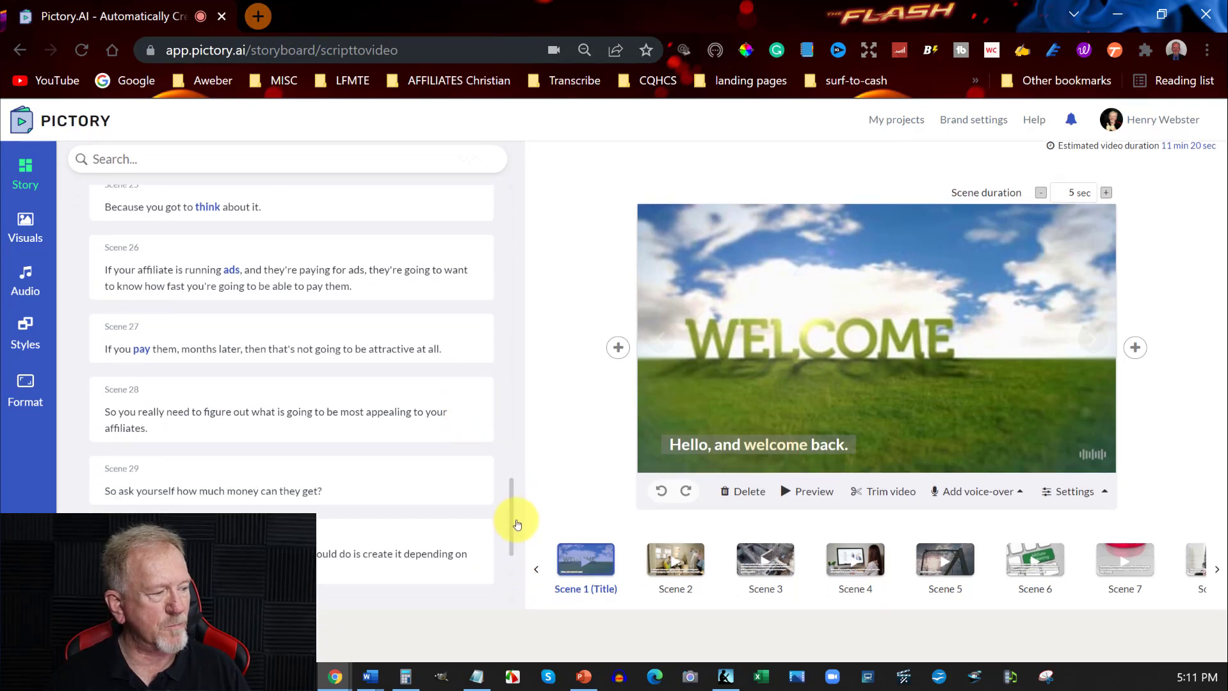
pyautogui.scroll(-3, 514, 528)
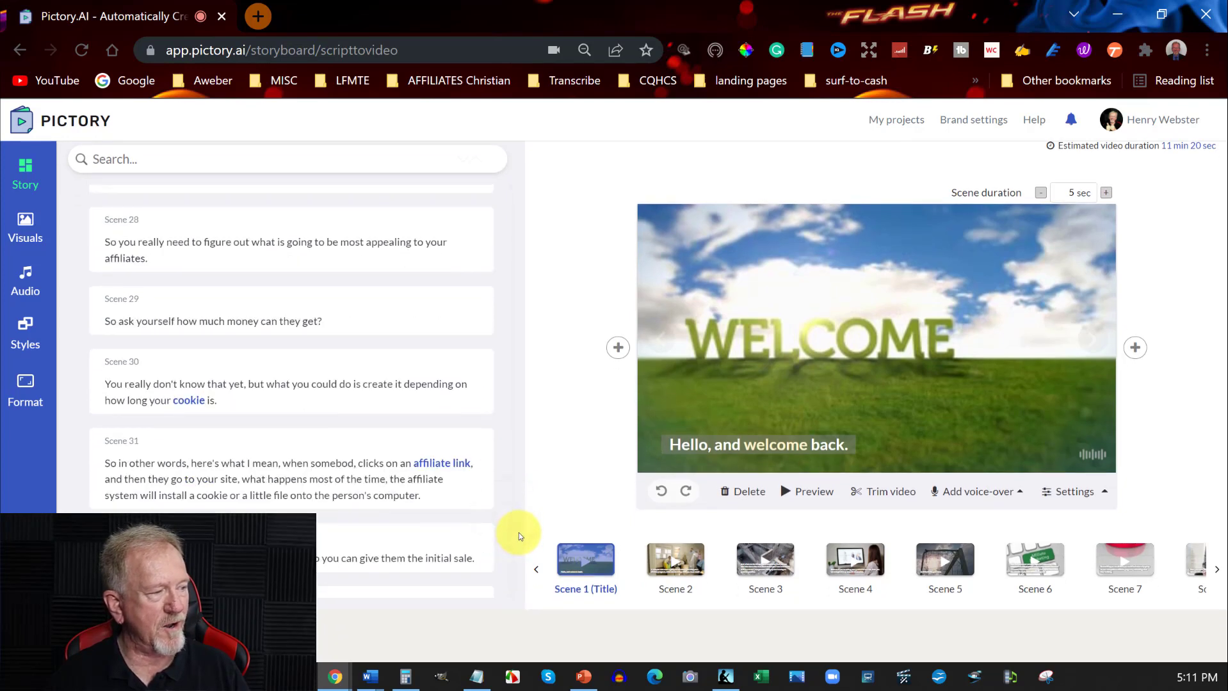
pyautogui.scroll(-6, 473, 446)
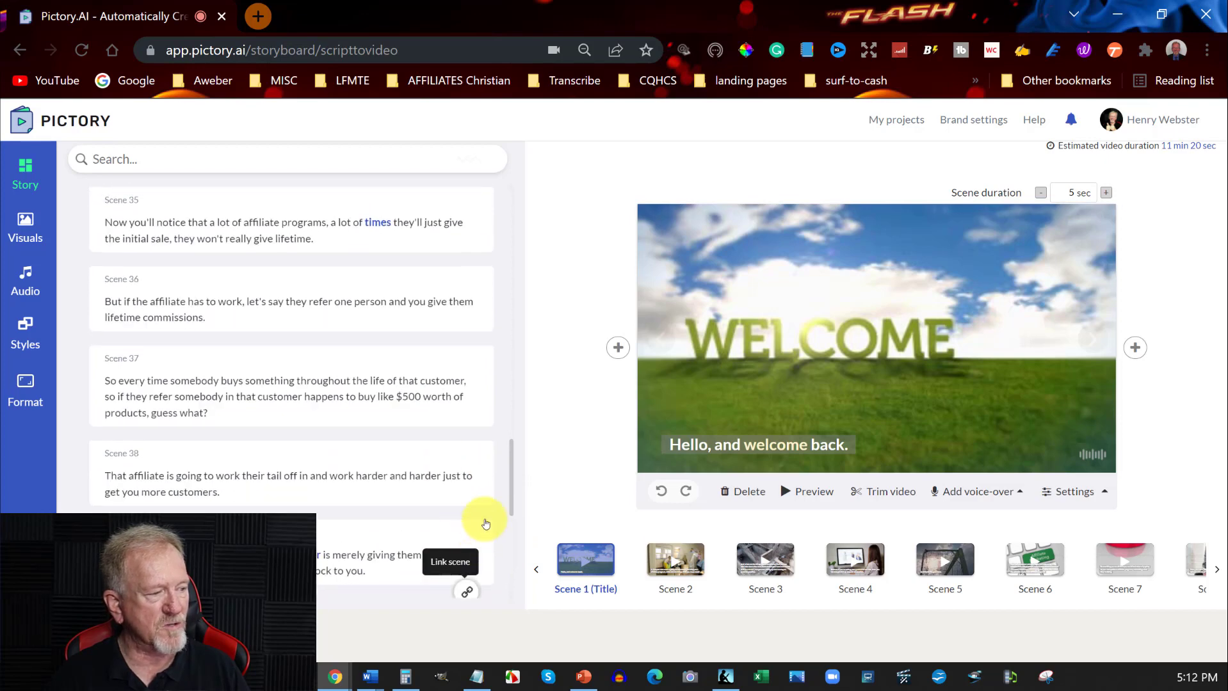
pyautogui.scroll(-10, 496, 445)
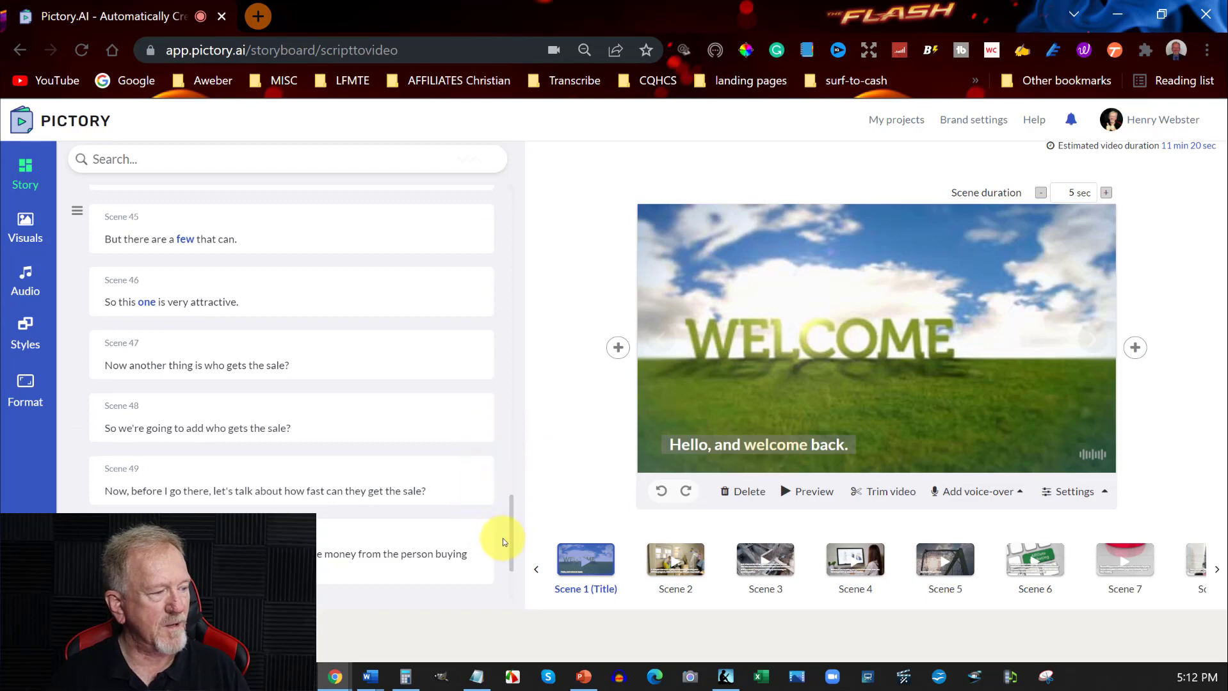
pyautogui.scroll(-10, 489, 495)
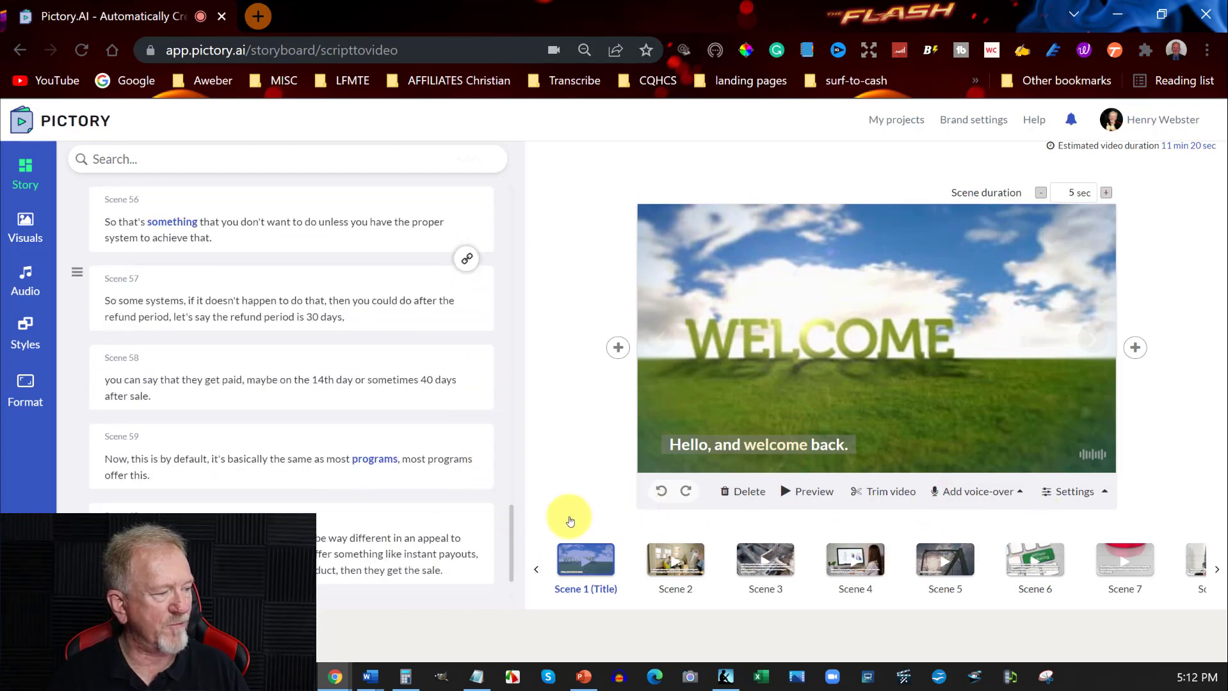
pyautogui.scroll(10, 488, 466)
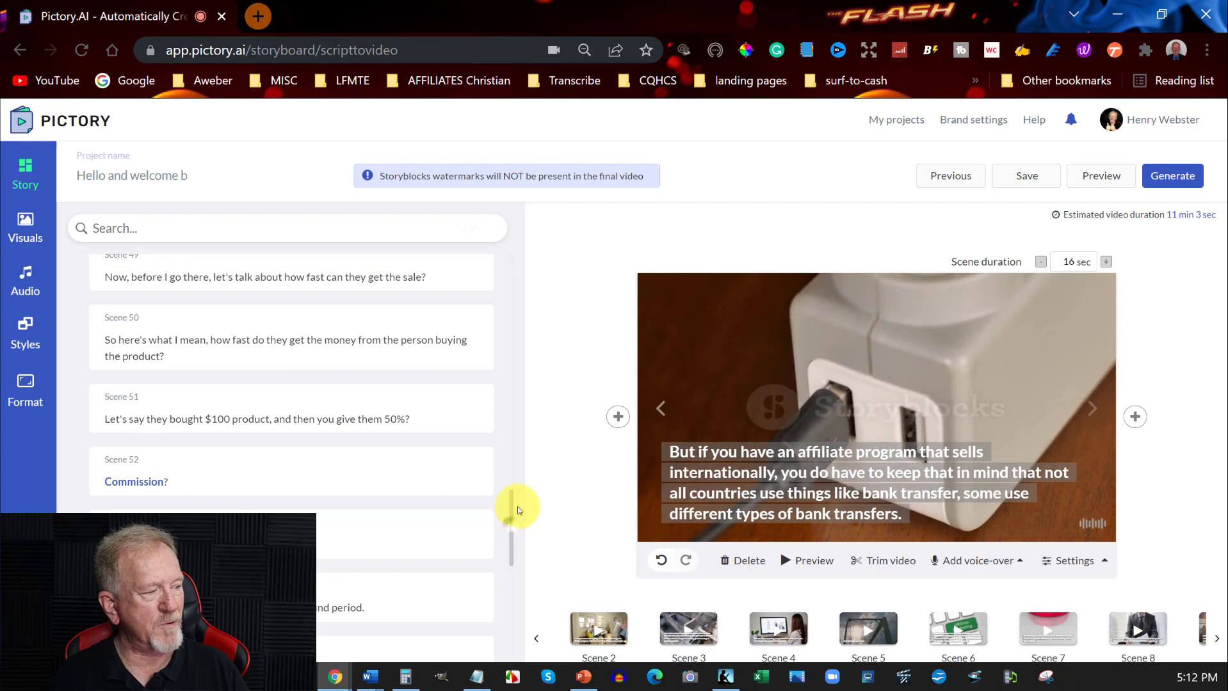
# - Select the opening WELCOME Scene 1, view its voice-over options, and launch Audacity
pyautogui.moveTo(511, 497); pyautogui.dragTo(519, 219)
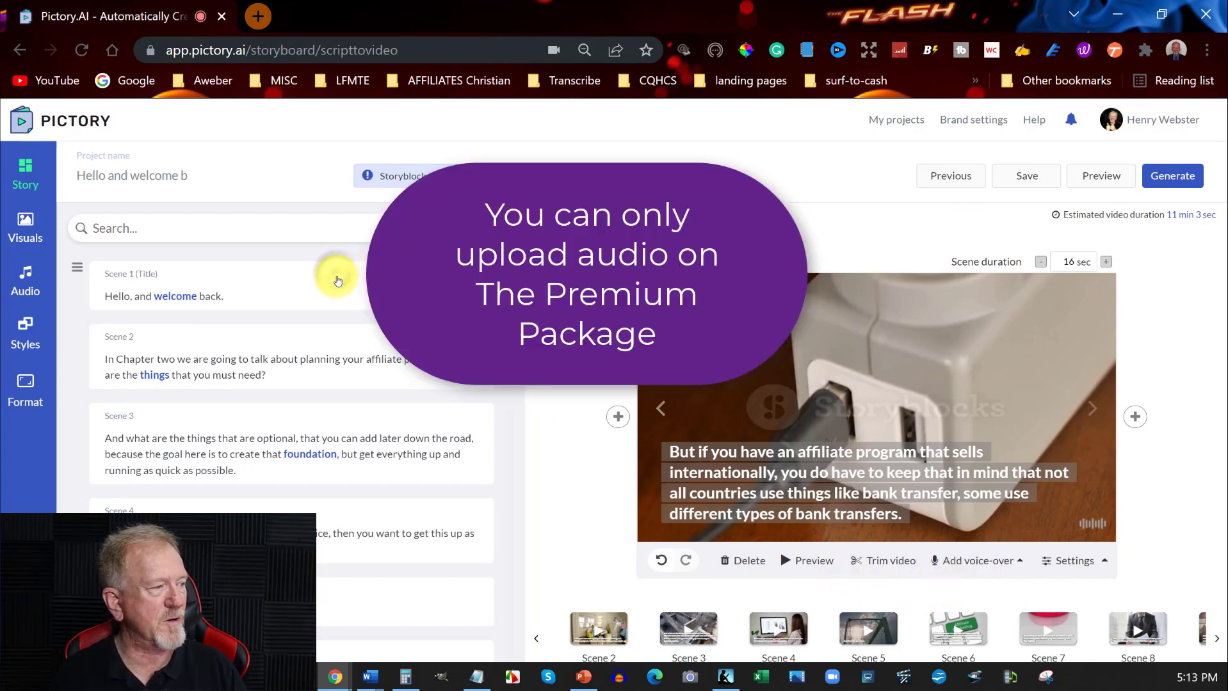
pyautogui.click(337, 280)
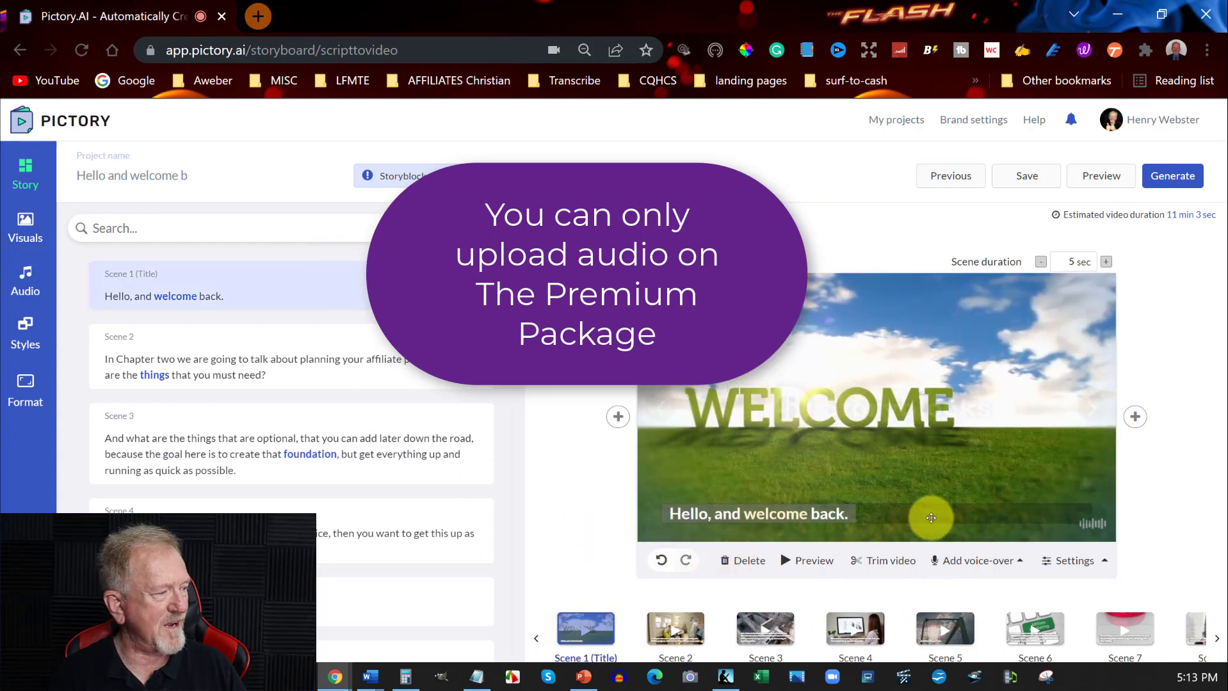
pyautogui.click(973, 560)
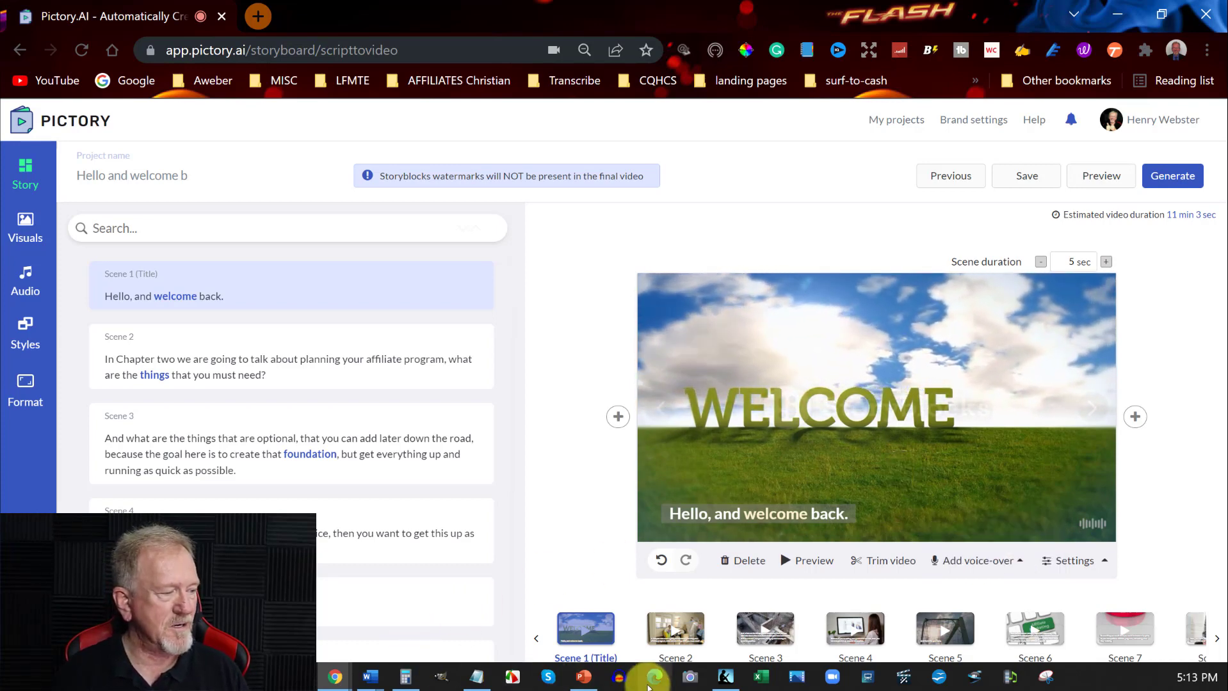
pyautogui.click(617, 677)
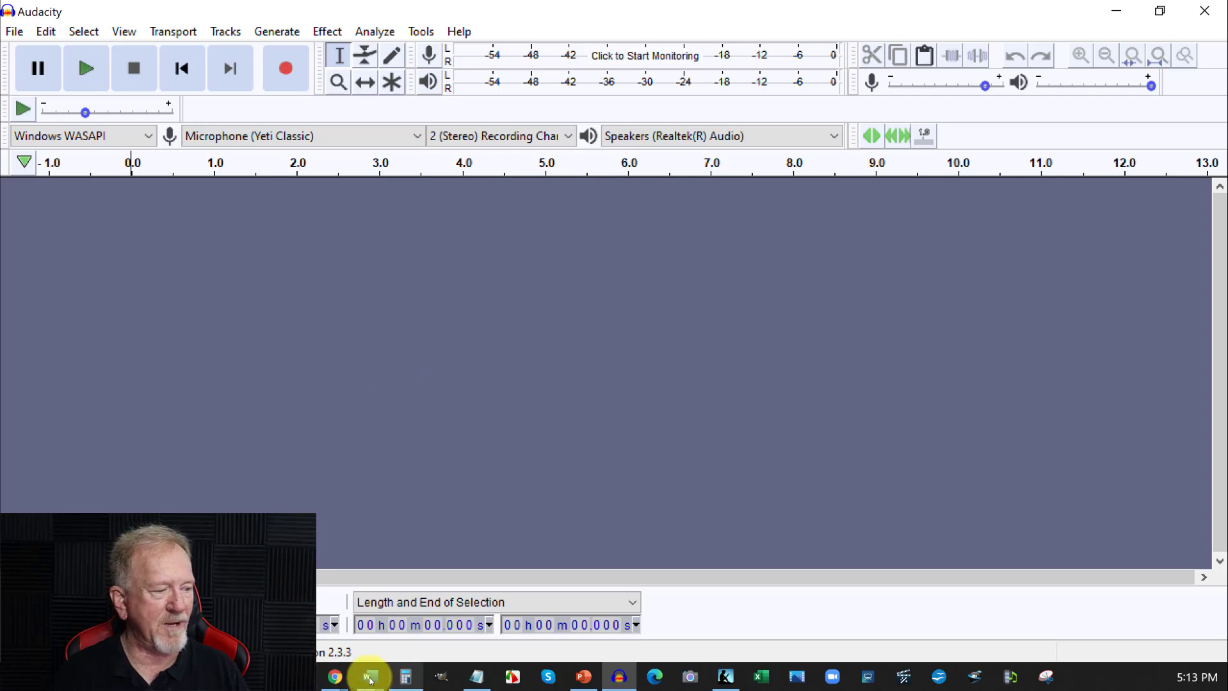
# - Look over the Chapter 2 script in Word, then minimize it back to Audacity
pyautogui.moveTo(372, 685)
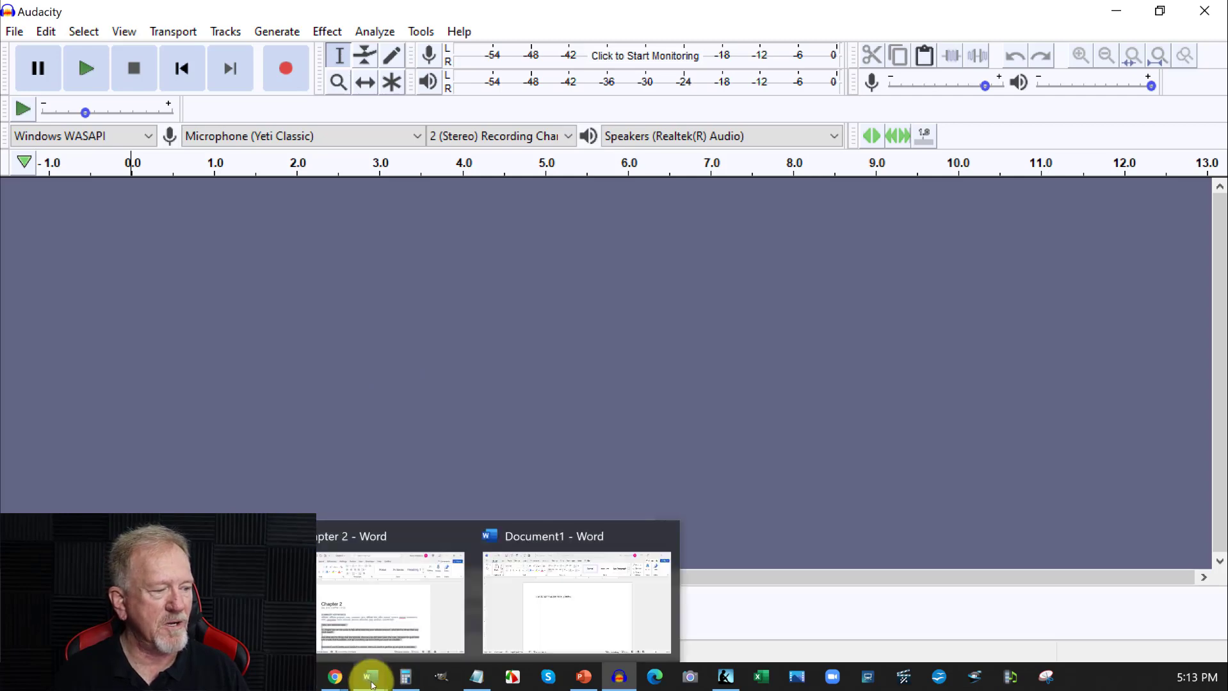
pyautogui.click(437, 615)
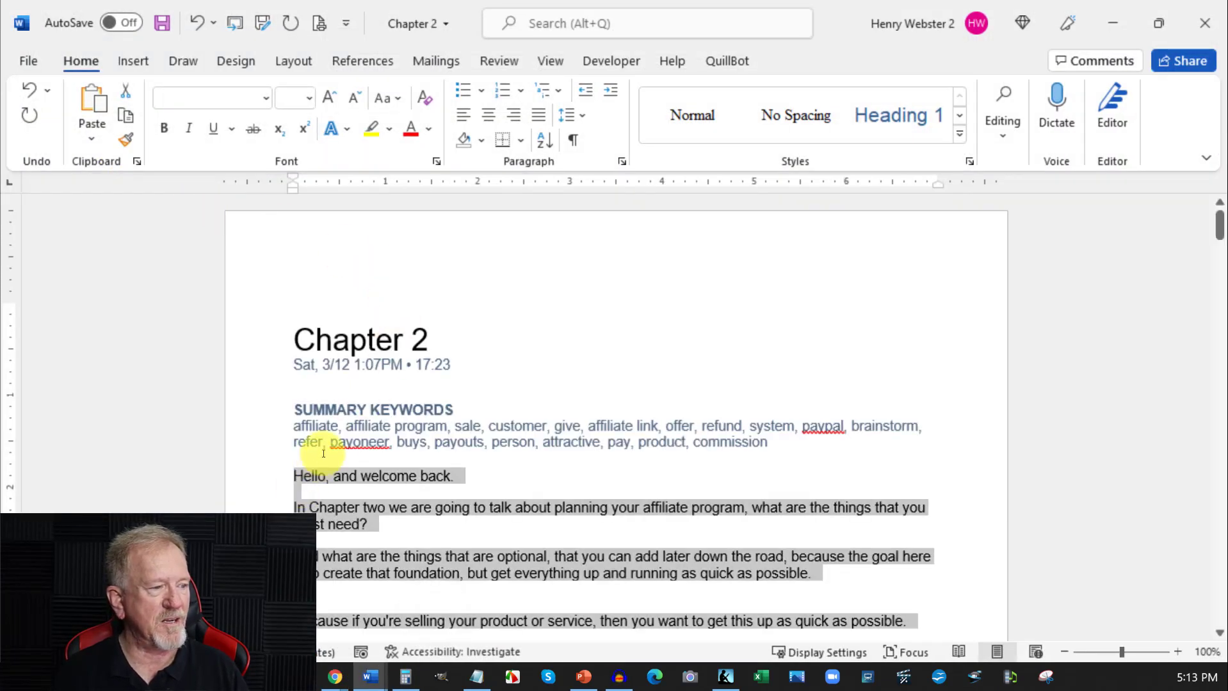
pyautogui.scroll(-3, 308, 371)
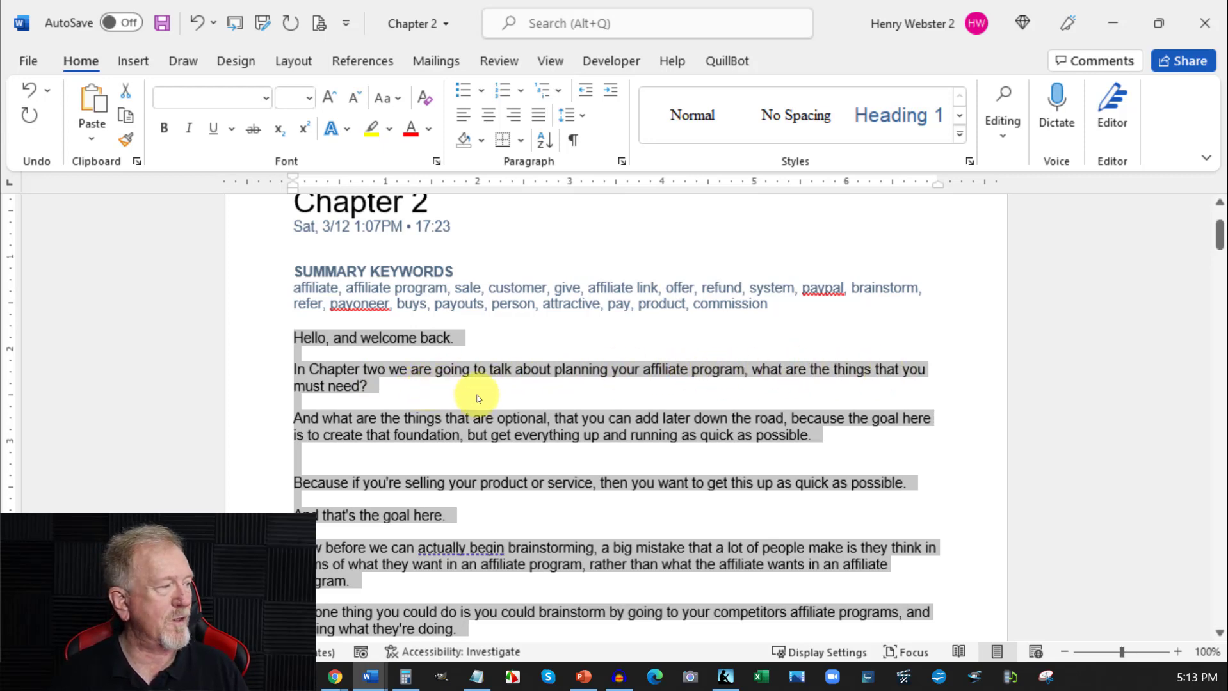
pyautogui.click(1111, 13)
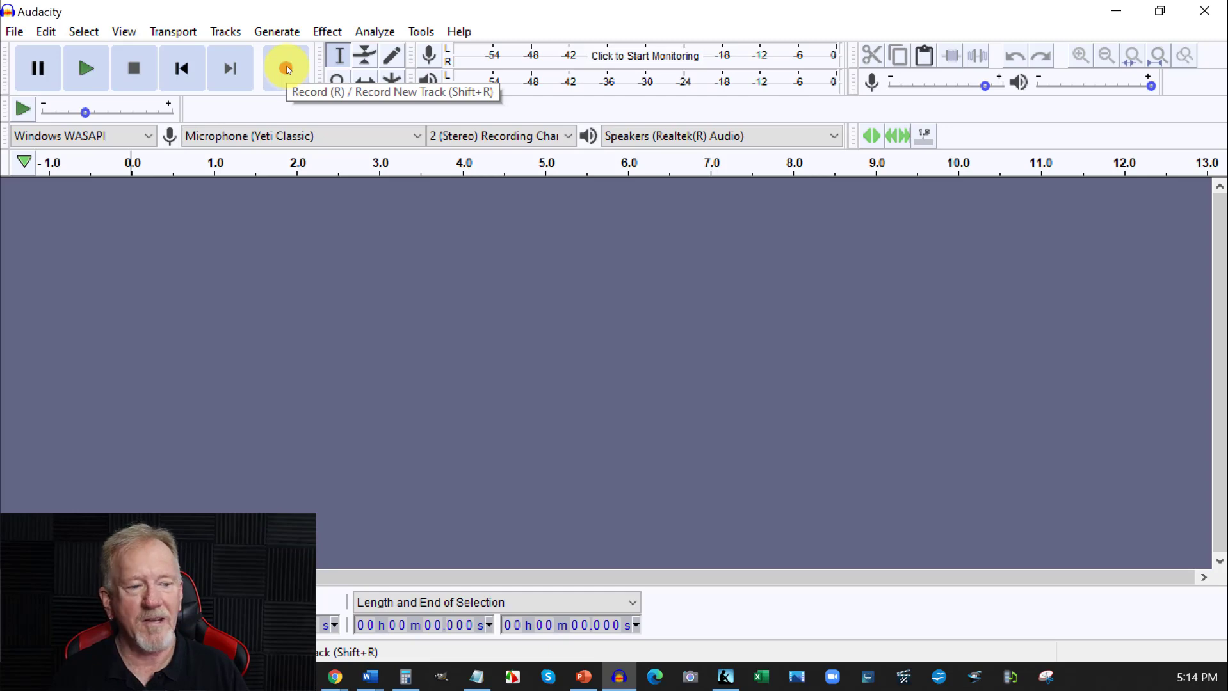
# - Start recording a new narration track and bring up the Chapter 2 script to read aloud
pyautogui.click(288, 69)
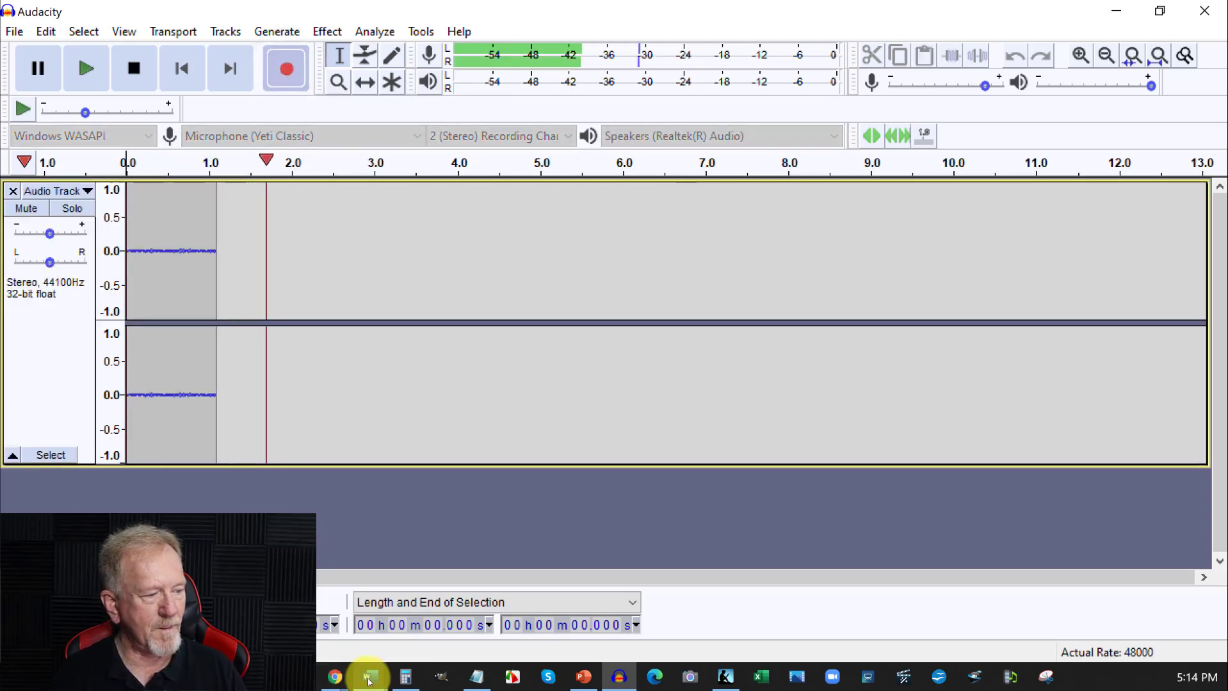
pyautogui.moveTo(372, 683)
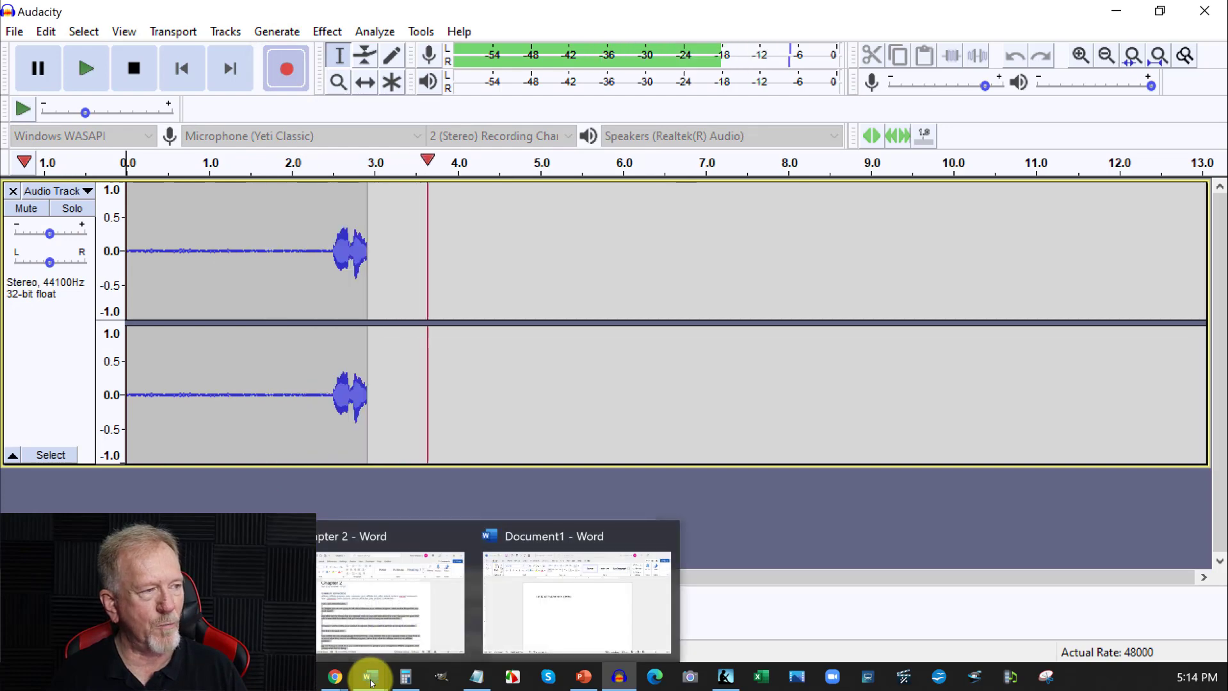
pyautogui.click(379, 607)
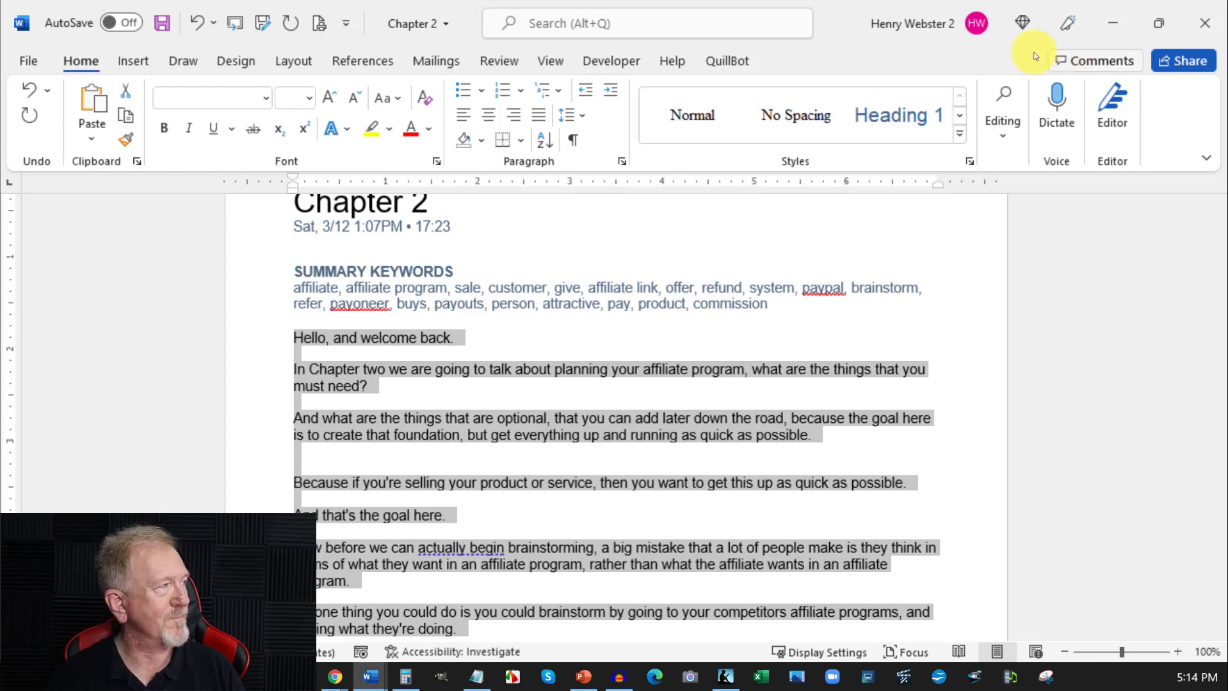
pyautogui.click(1119, 16)
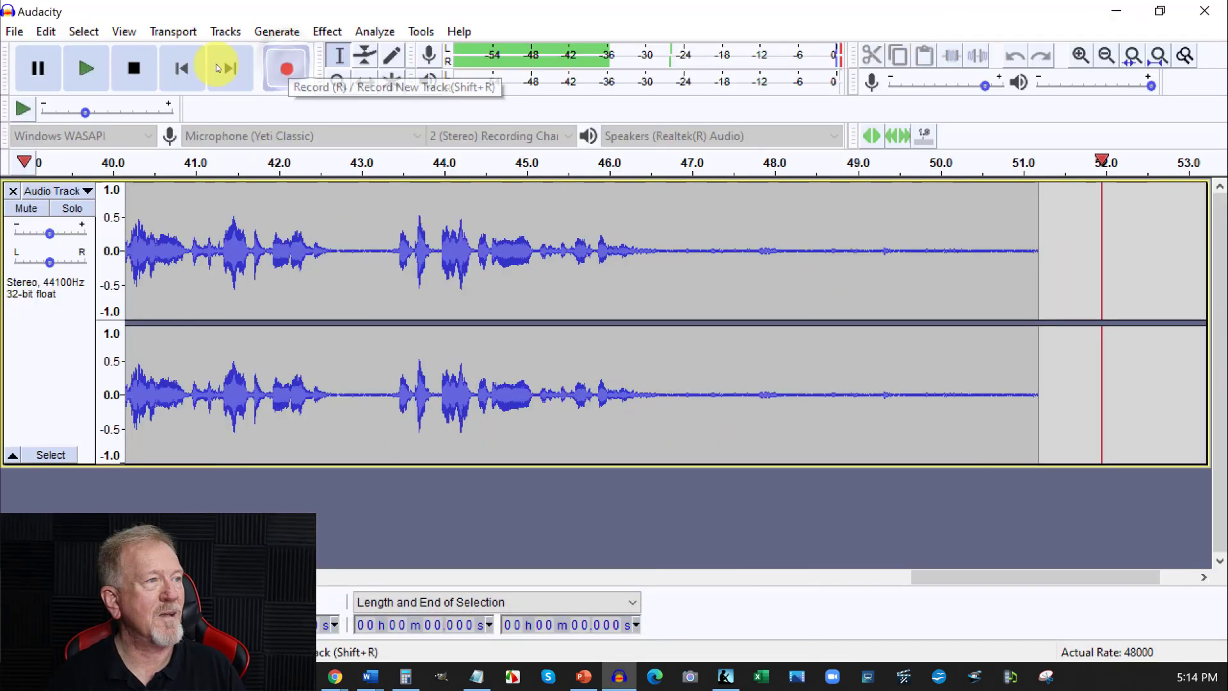
pyautogui.click(133, 68)
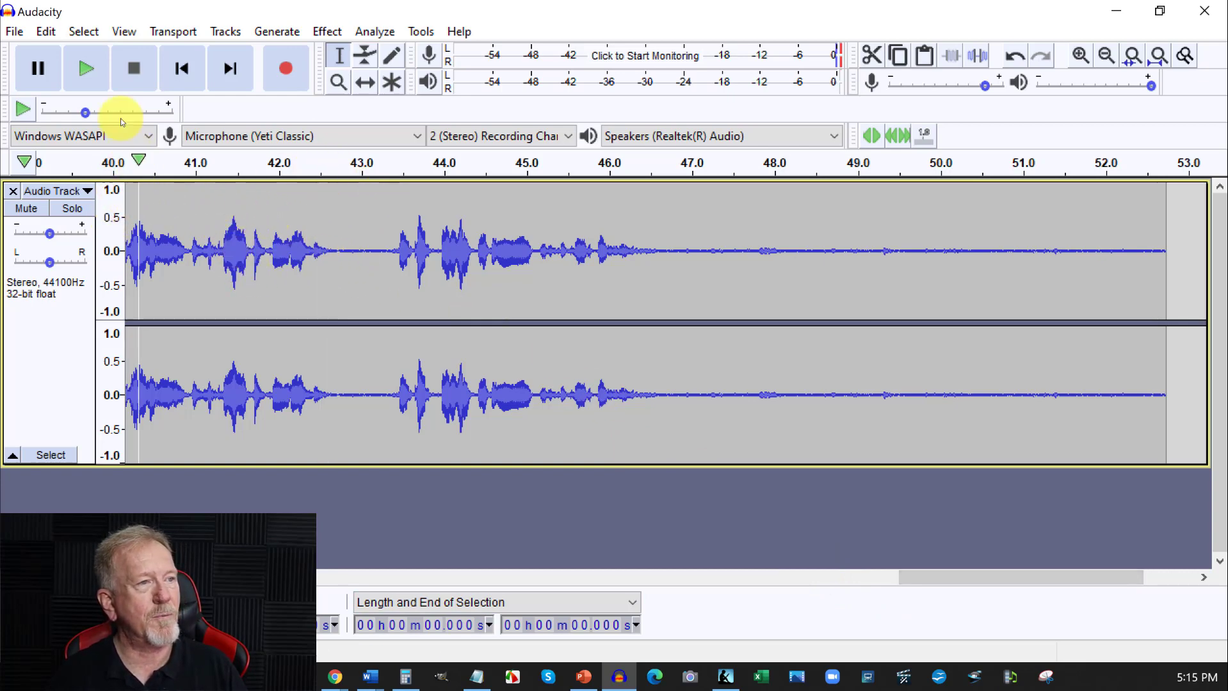
pyautogui.click(84, 63)
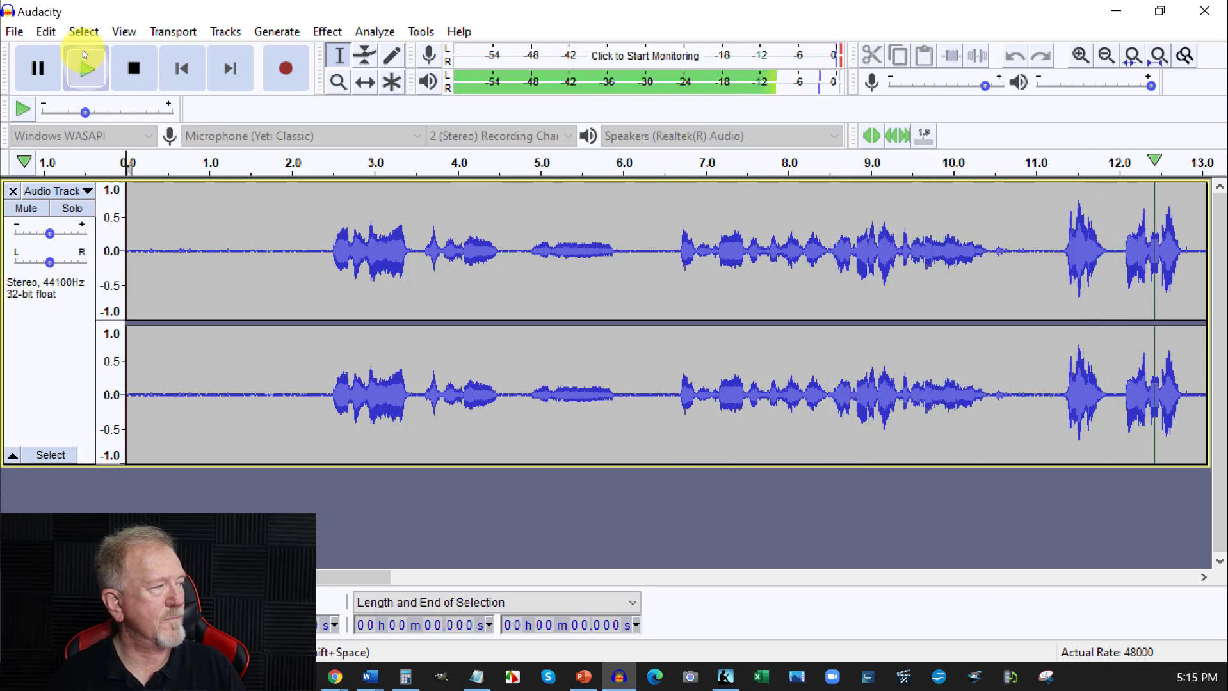
pyautogui.click(134, 67)
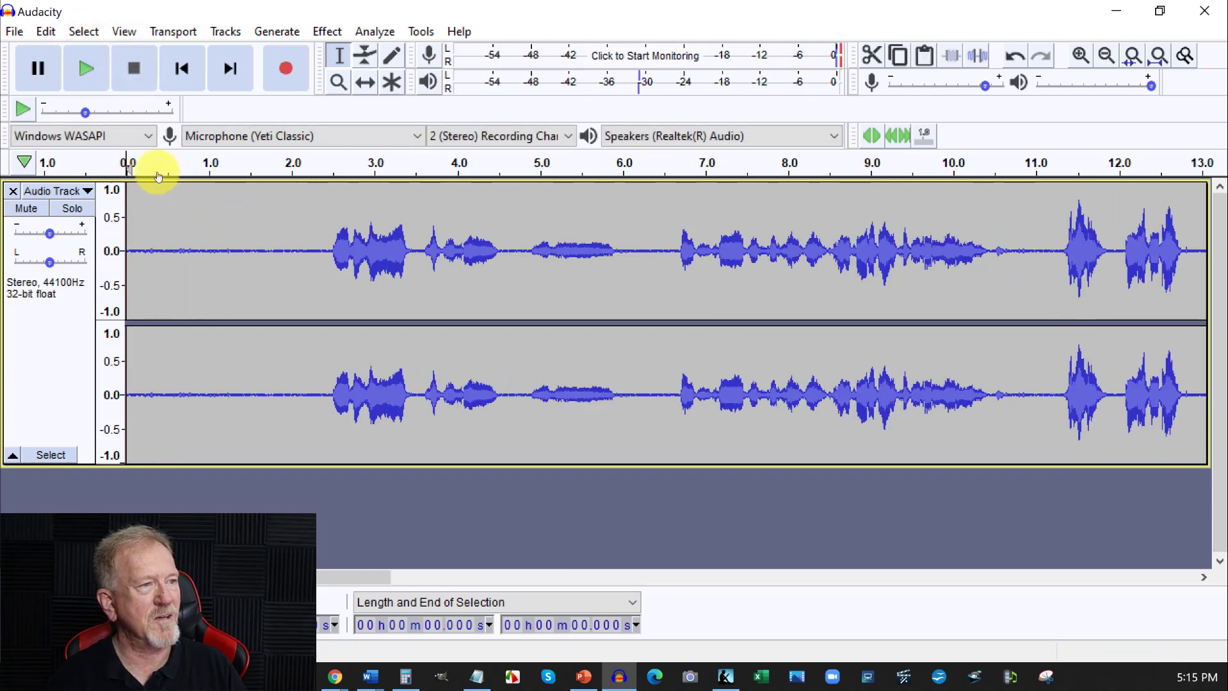
pyautogui.click(102, 68)
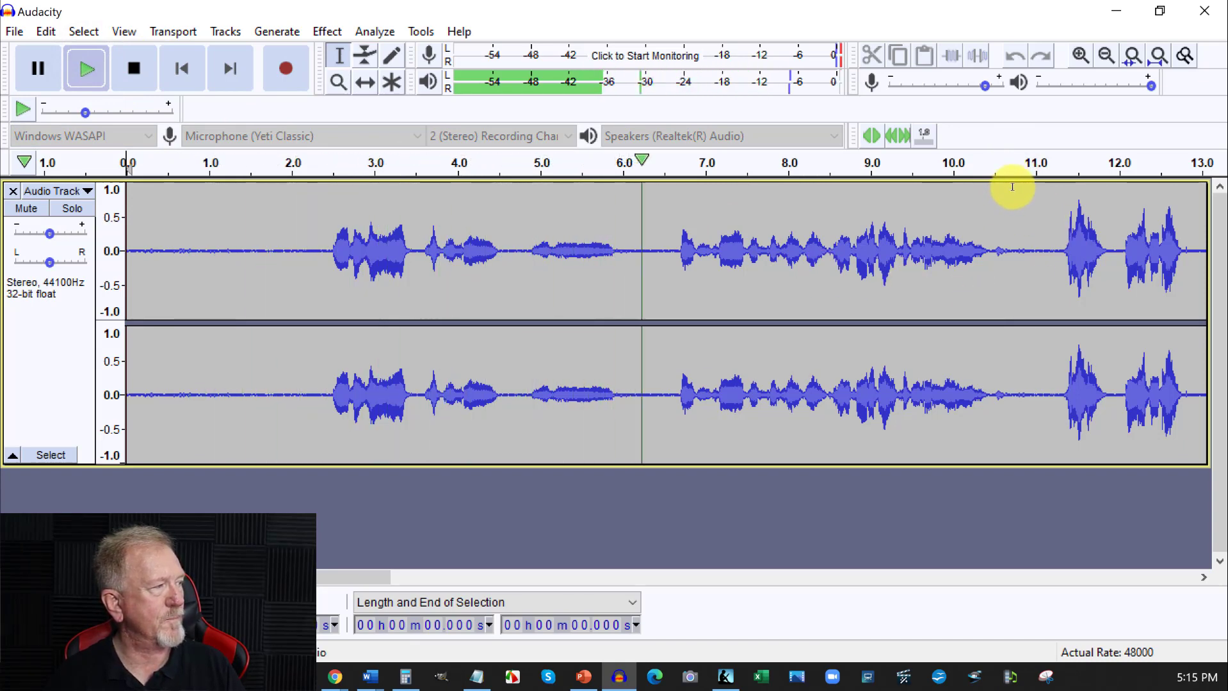
# - Select the recording's first 10.9 seconds, dismiss the playback warning, and replay to check
pyautogui.moveTo(1023, 186); pyautogui.dragTo(126, 198)
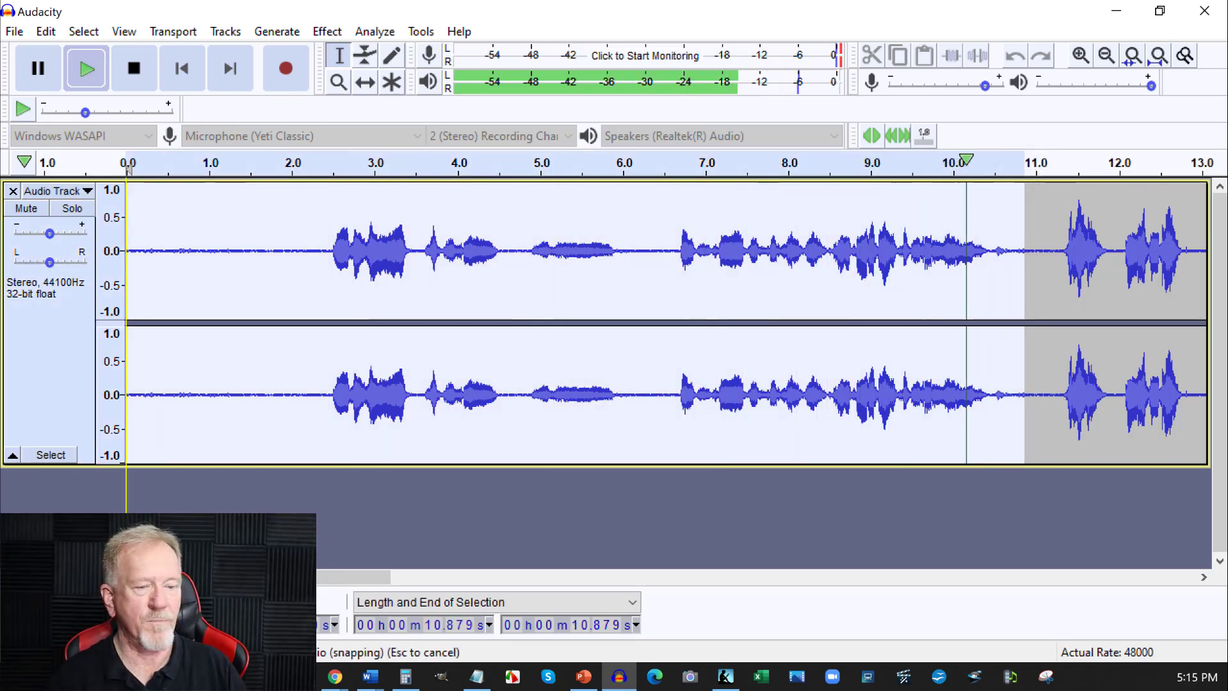
pyautogui.press('Delete')
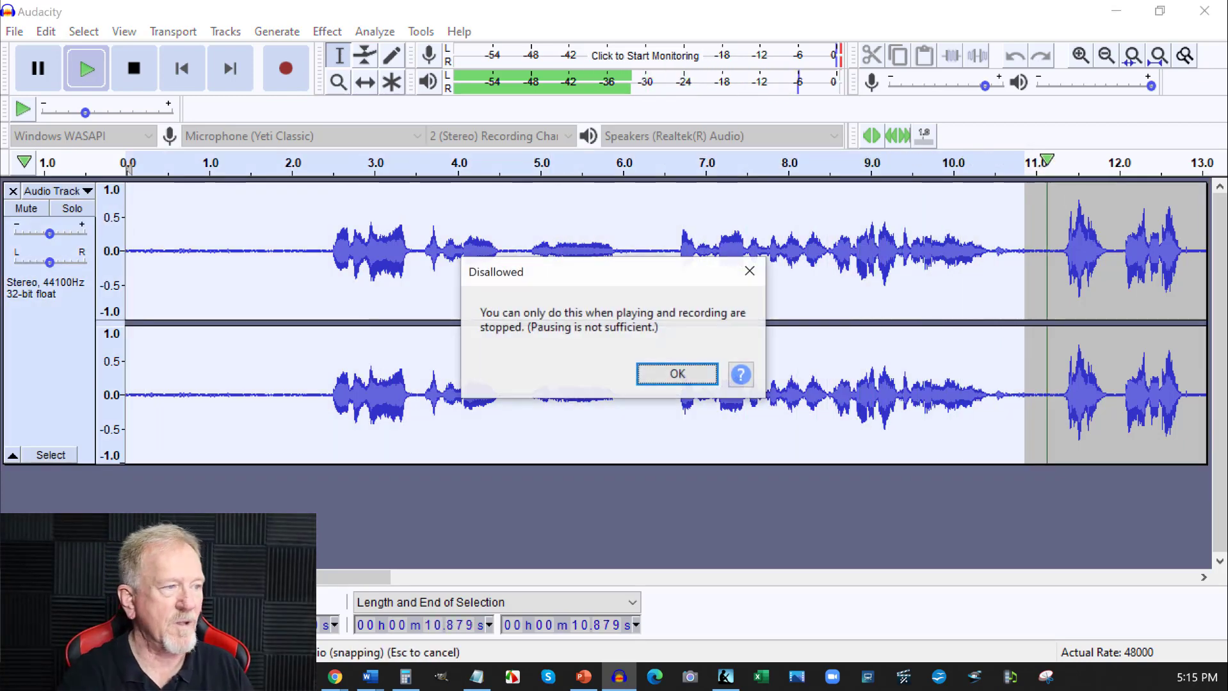
pyautogui.click(677, 373)
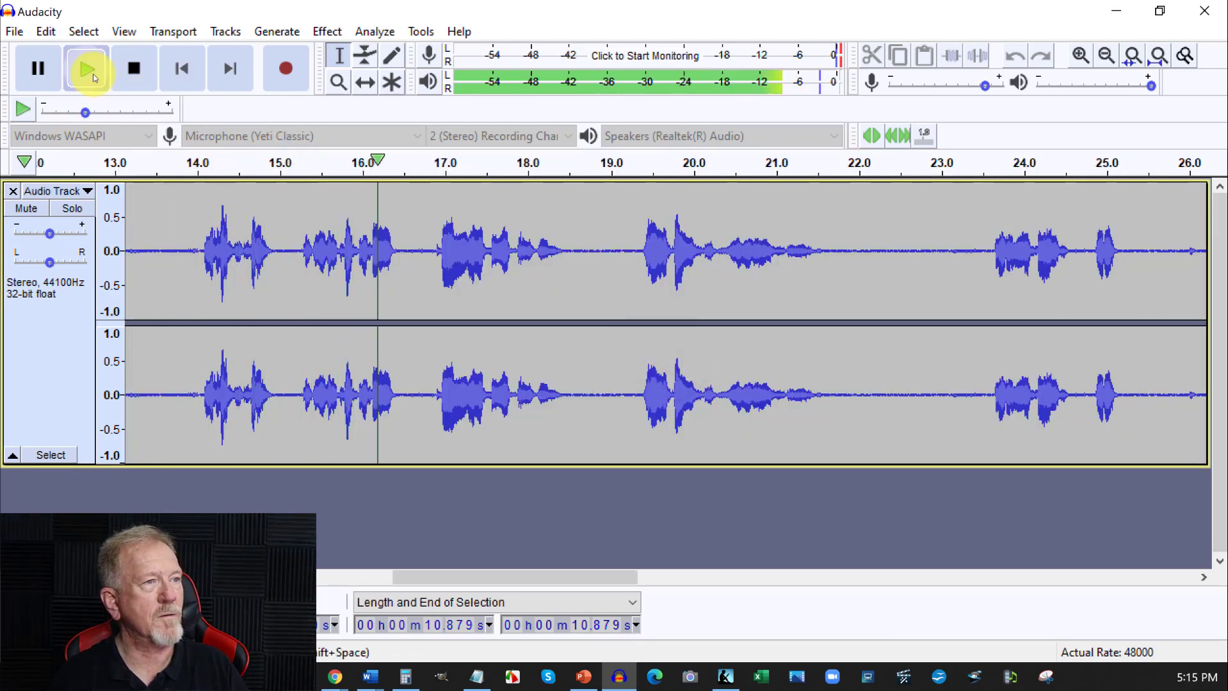
pyautogui.click(134, 68)
pyautogui.click(77, 71)
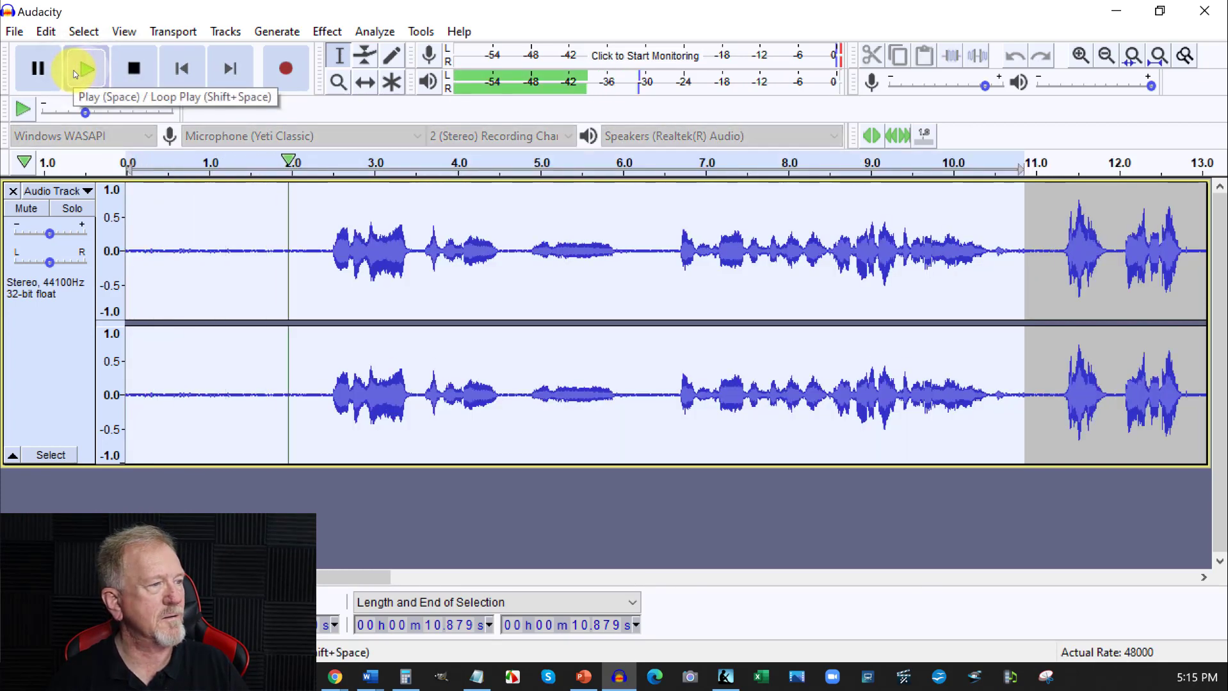
pyautogui.click(79, 68)
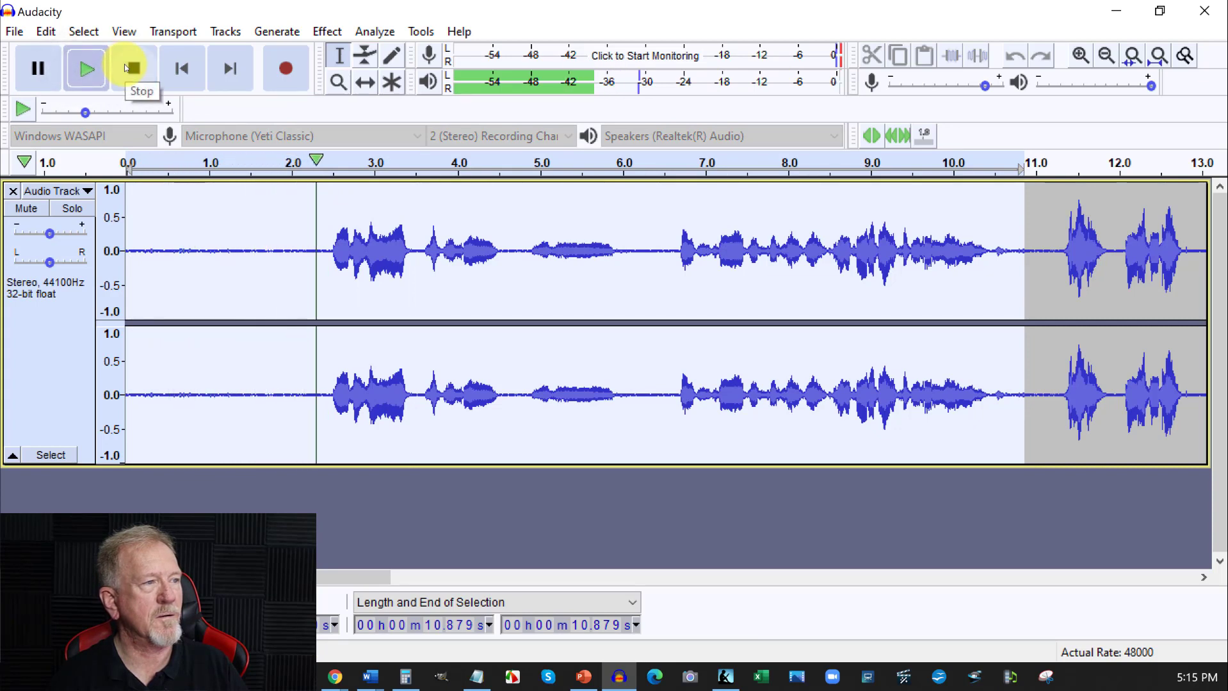
pyautogui.click(131, 69)
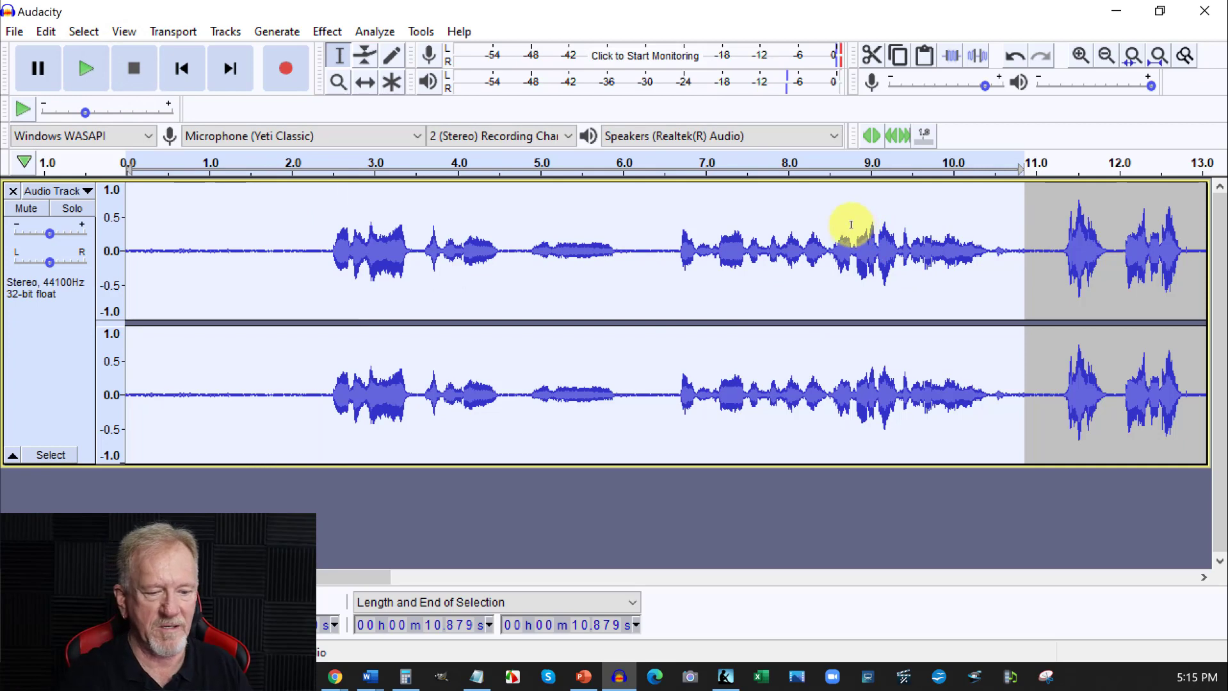
# - Delete the opening 10.88 seconds, play the trimmed audio, and place the cursor near 3.16 s
pyautogui.press('Delete')
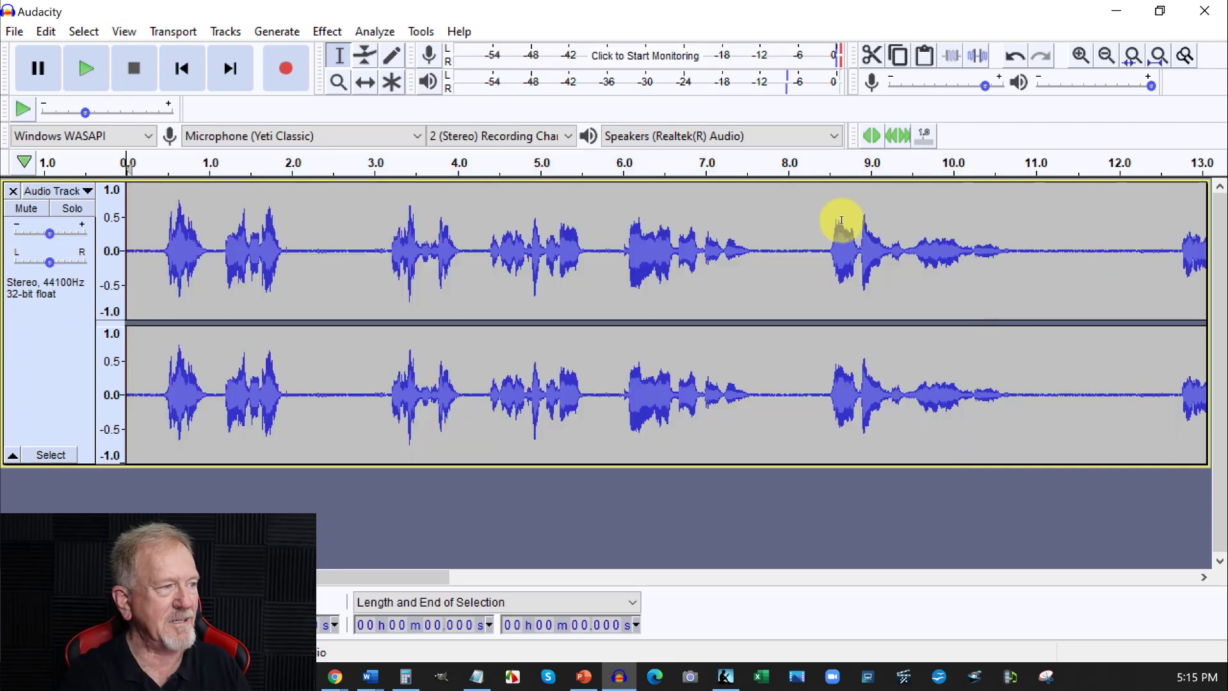
pyautogui.click(87, 68)
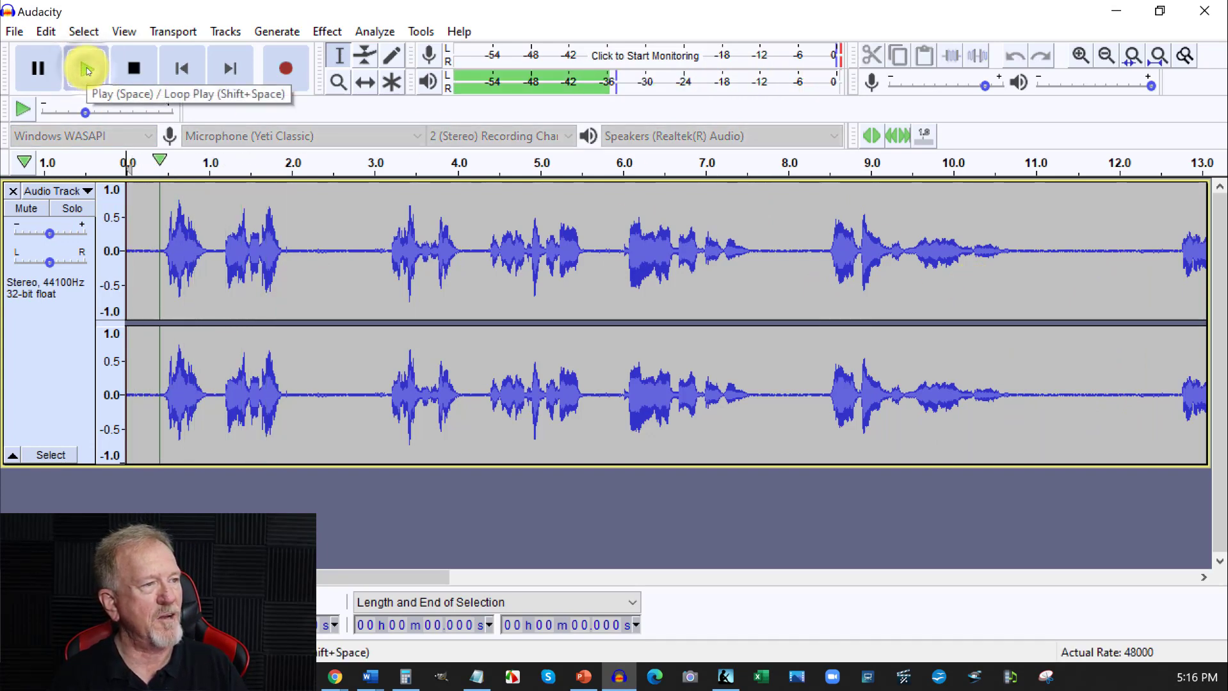
pyautogui.click(126, 73)
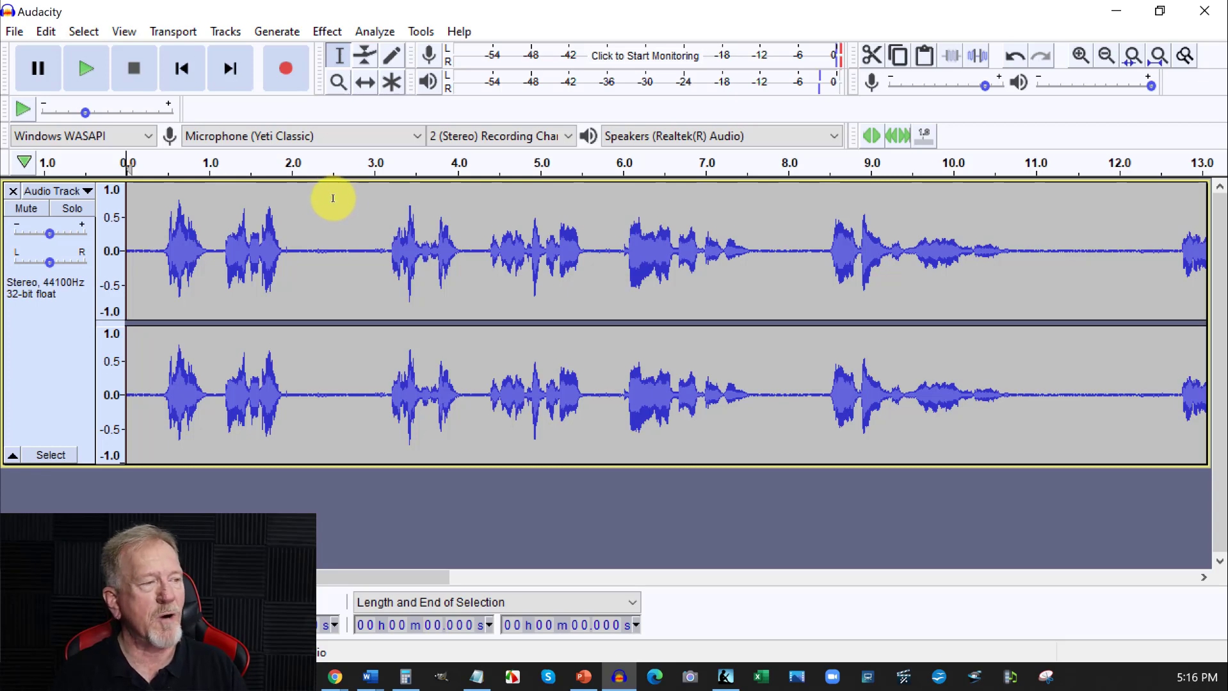
pyautogui.click(291, 240)
pyautogui.click(372, 221)
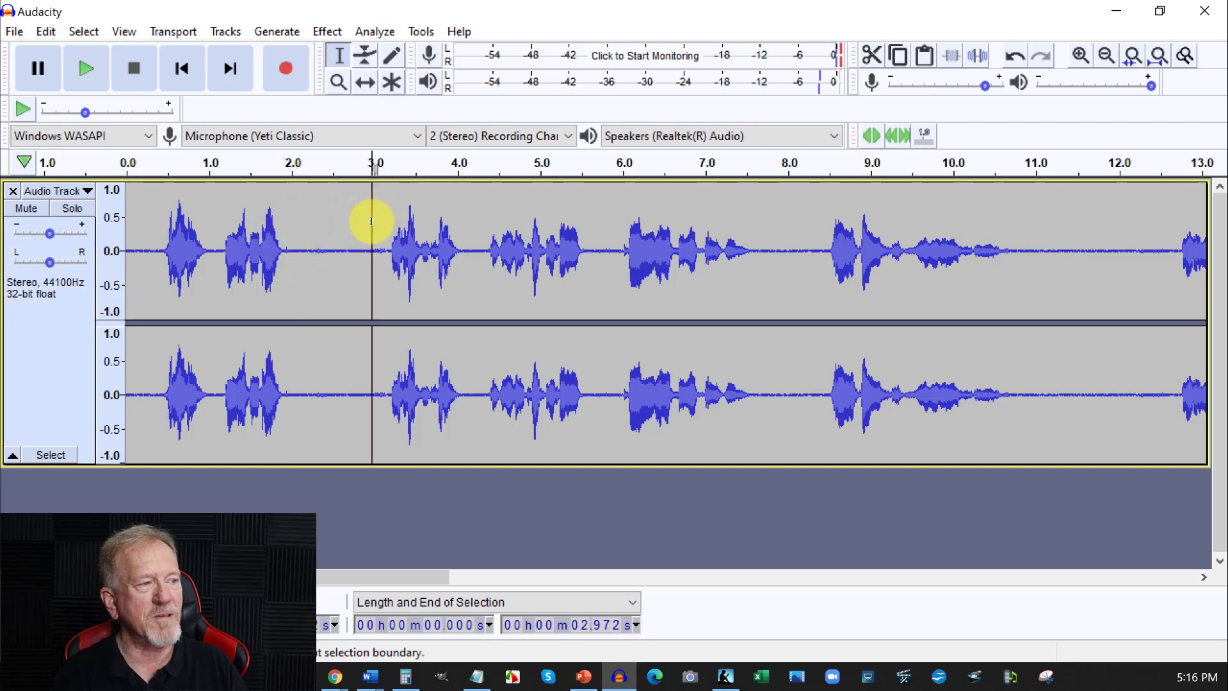
pyautogui.moveTo(372, 221); pyautogui.dragTo(387, 219)
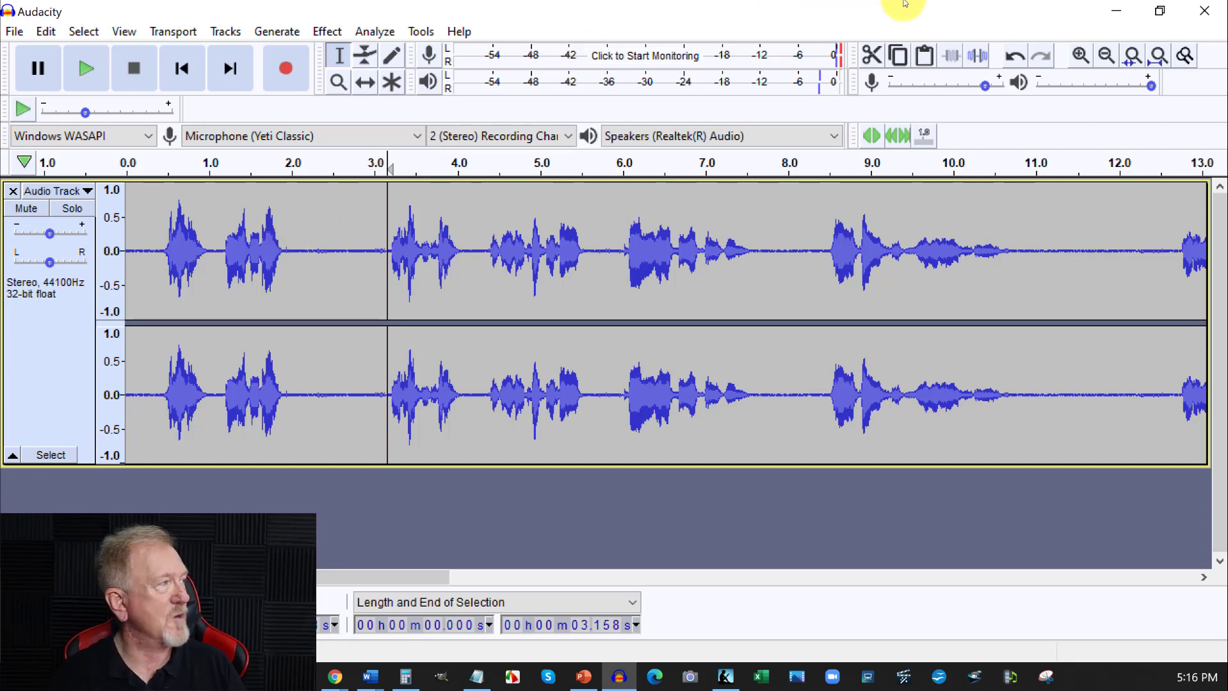
# - Hide Audacity and step the storyboard preview through Scene 2 to Scene 3, the foundation construction clip
pyautogui.click(1126, 10)
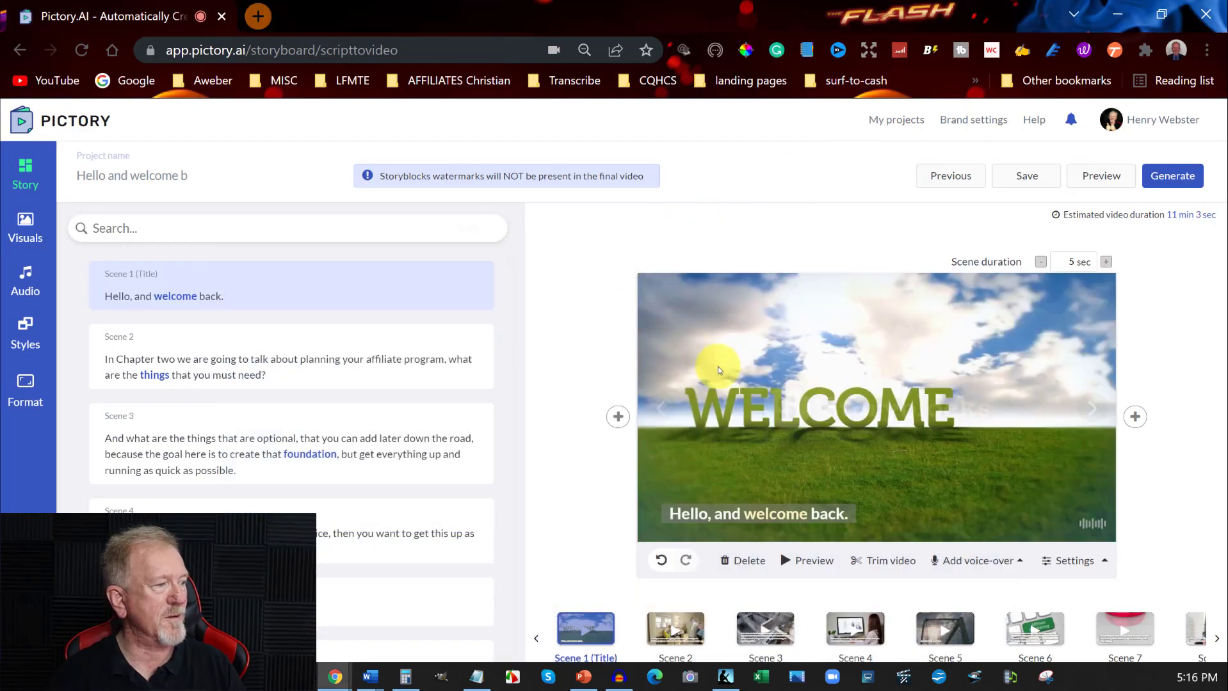
pyautogui.click(1093, 407)
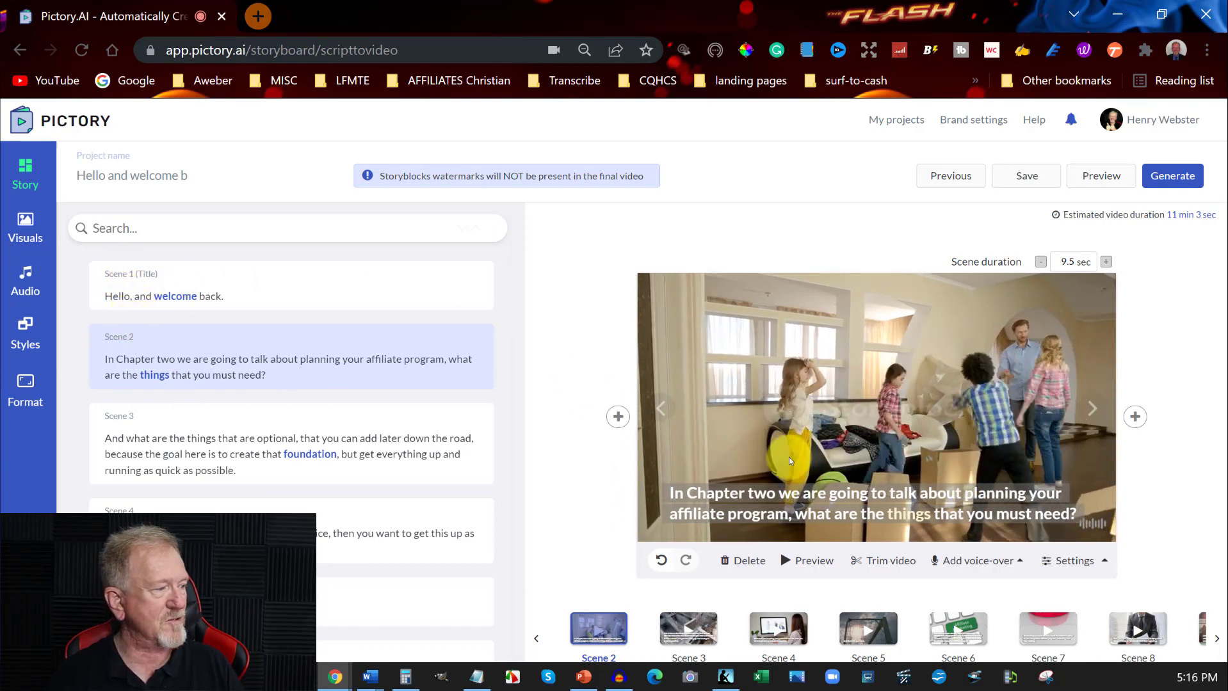
pyautogui.click(1091, 410)
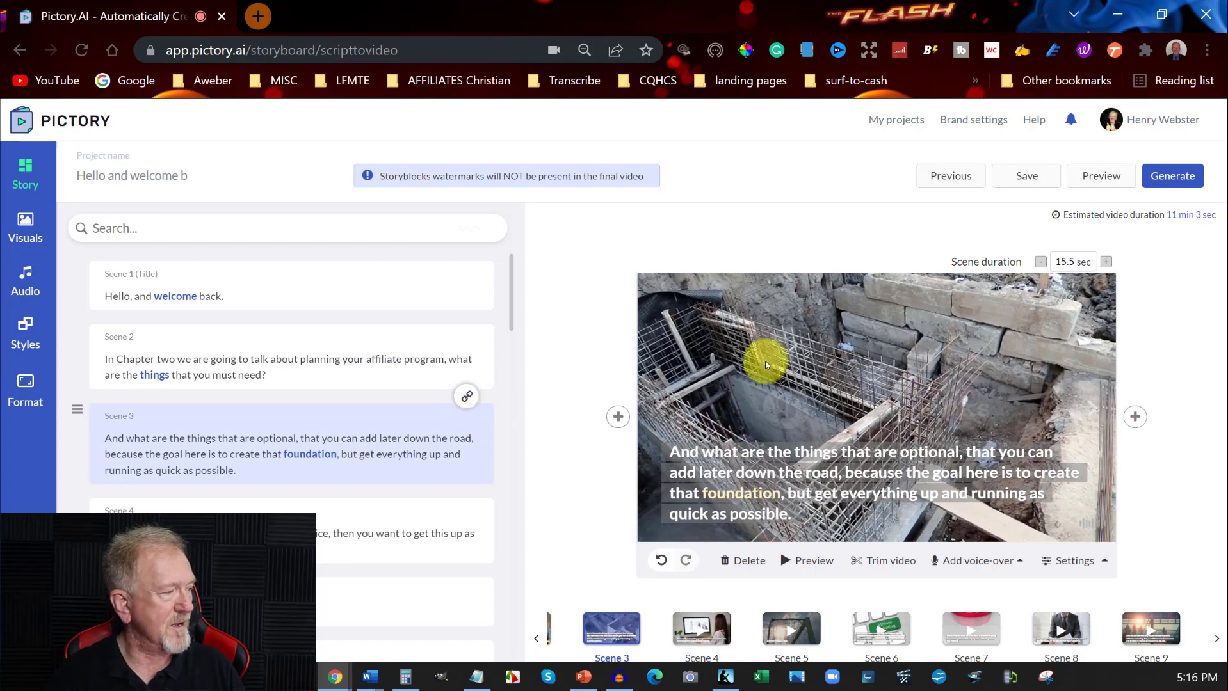
pyautogui.click(1018, 562)
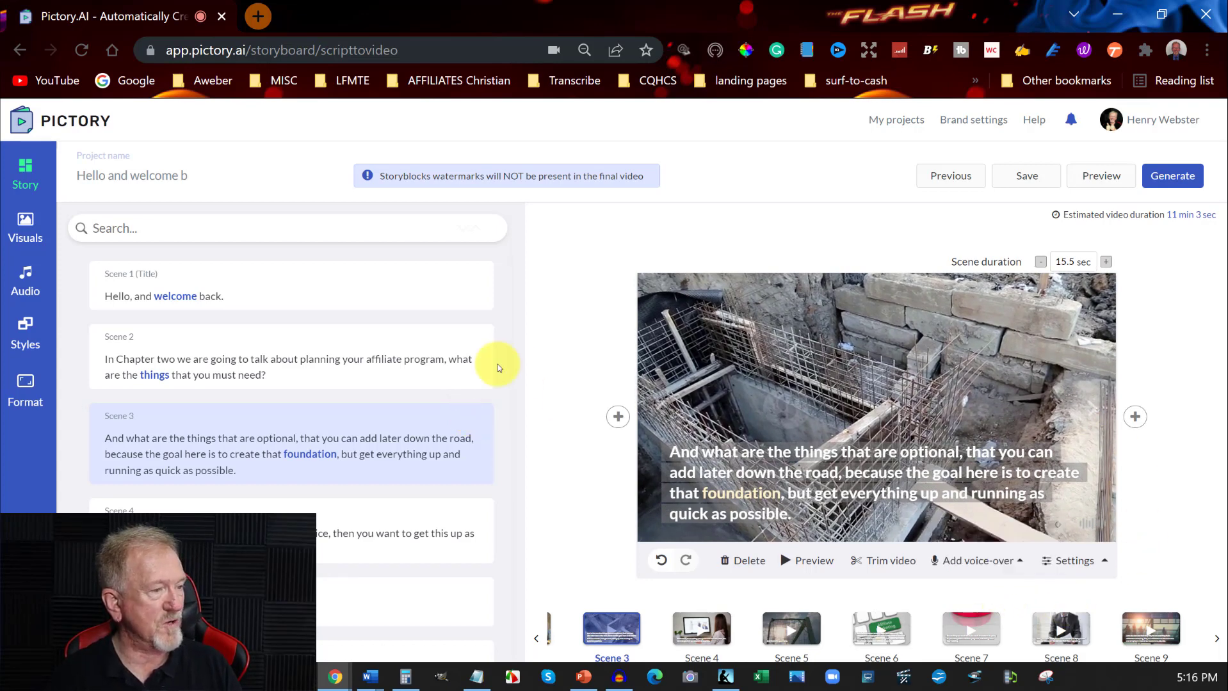
# - Record a 4-second voice-over for Scene 1, the WELCOME title scene
pyautogui.click(221, 291)
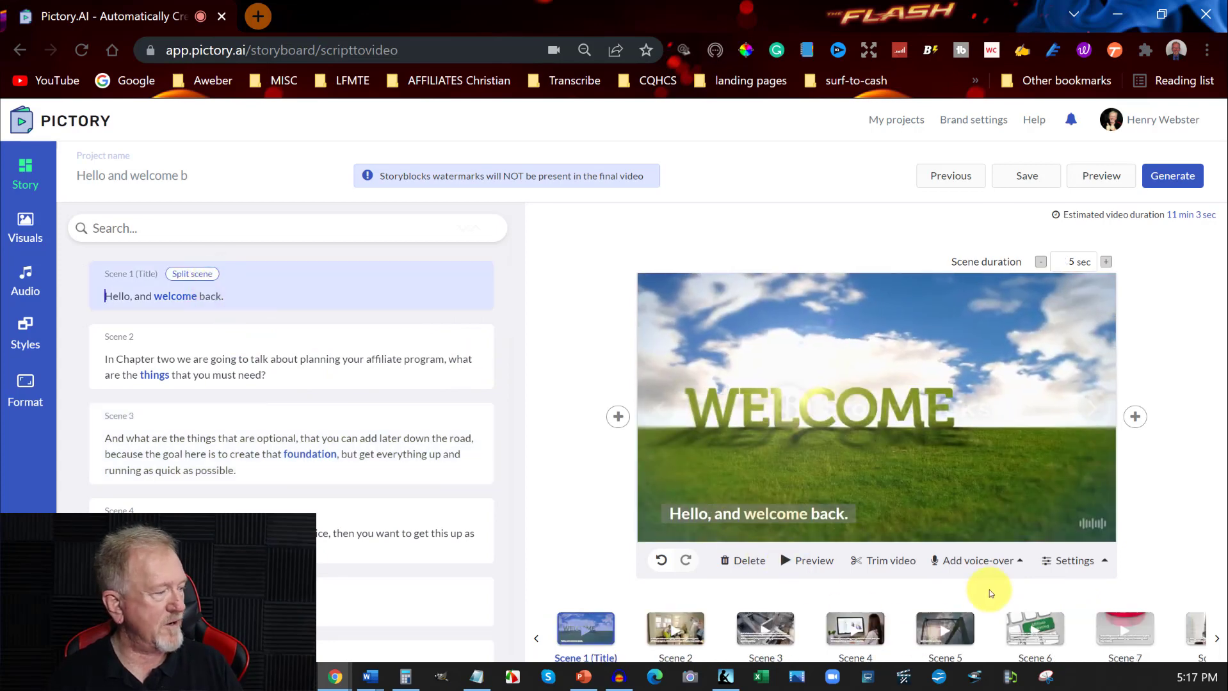
pyautogui.click(993, 560)
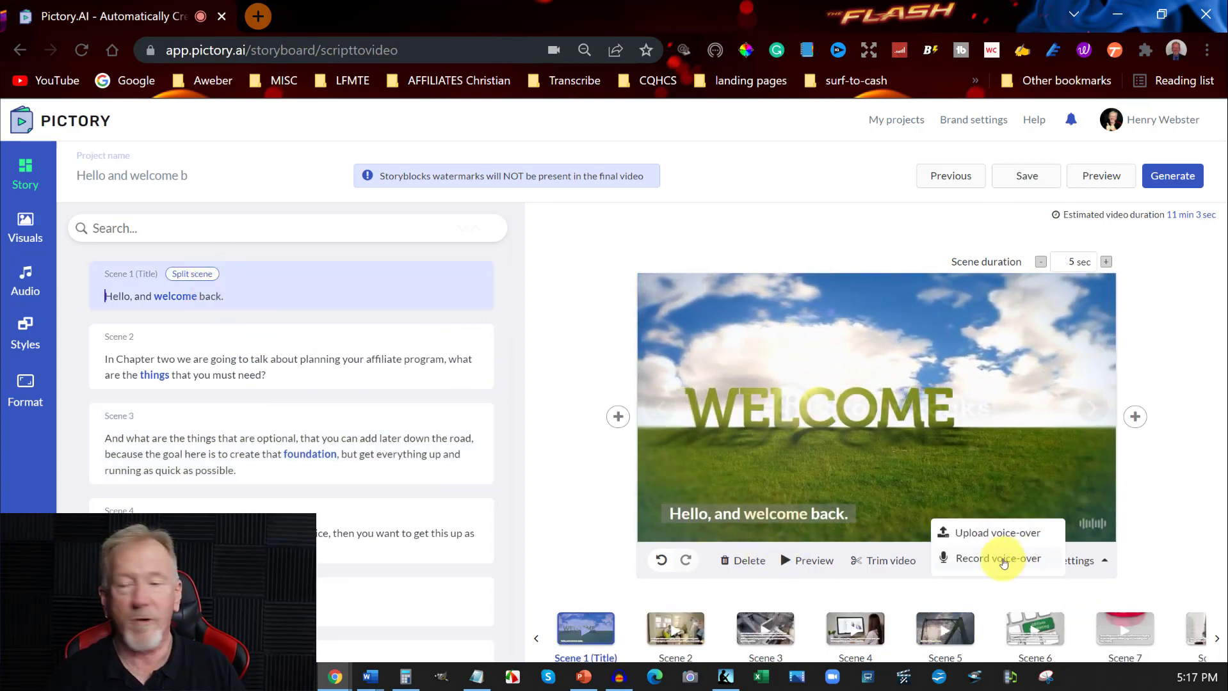
pyautogui.click(1003, 561)
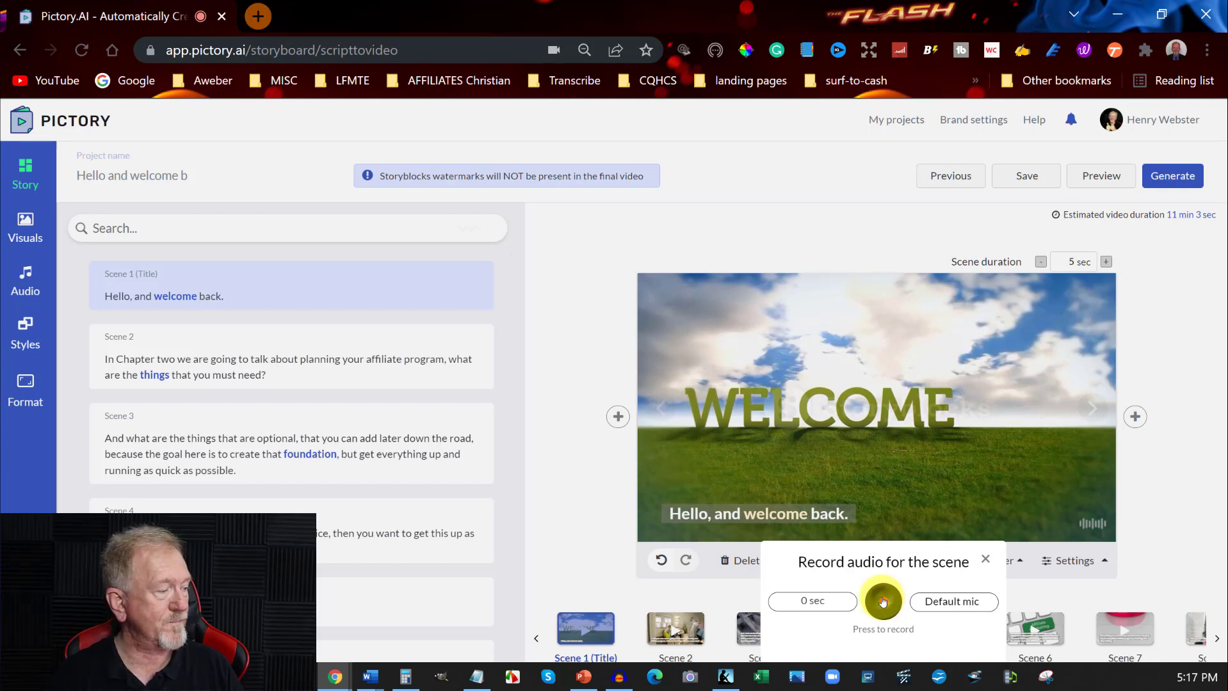
pyautogui.click(883, 601)
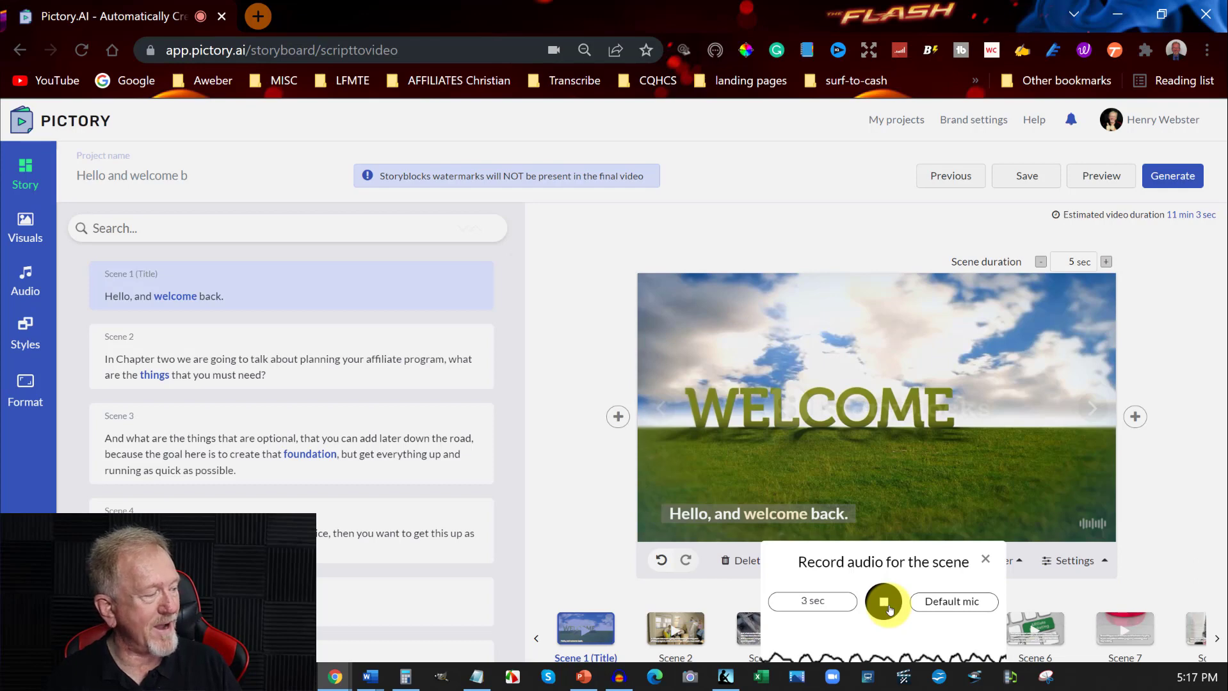
pyautogui.click(884, 603)
# - Play back the Scene 1 recording, then apply and save it to the scene
pyautogui.click(889, 609)
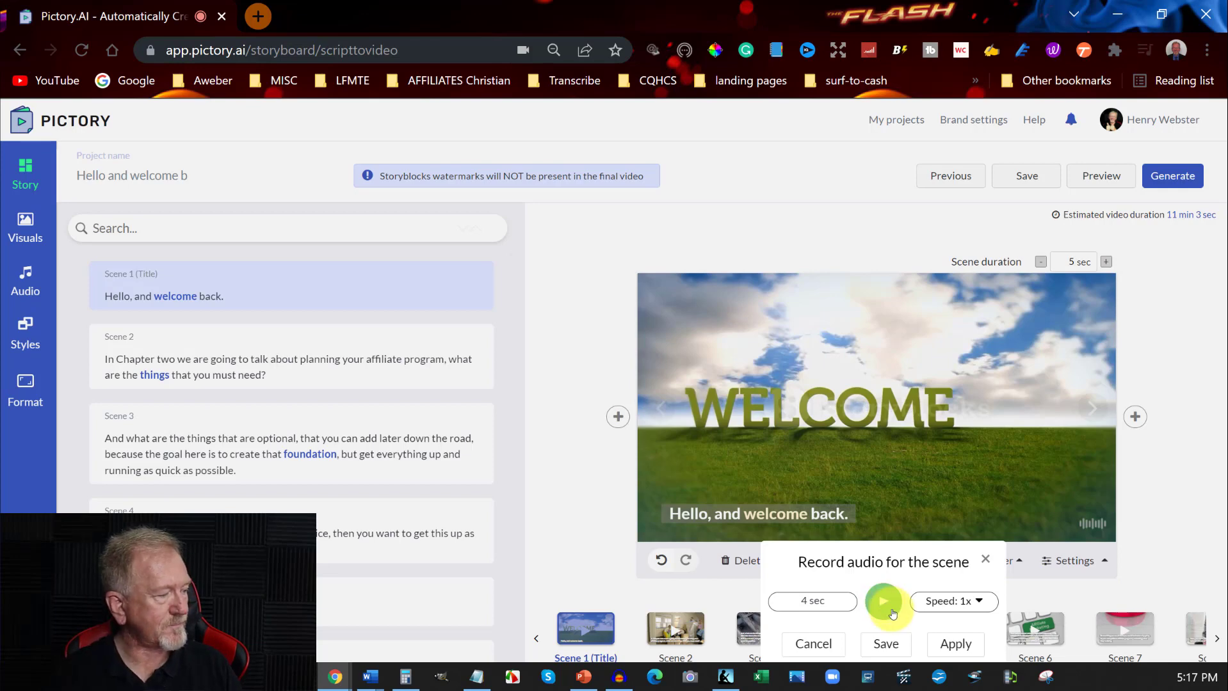
pyautogui.click(887, 647)
pyautogui.click(951, 641)
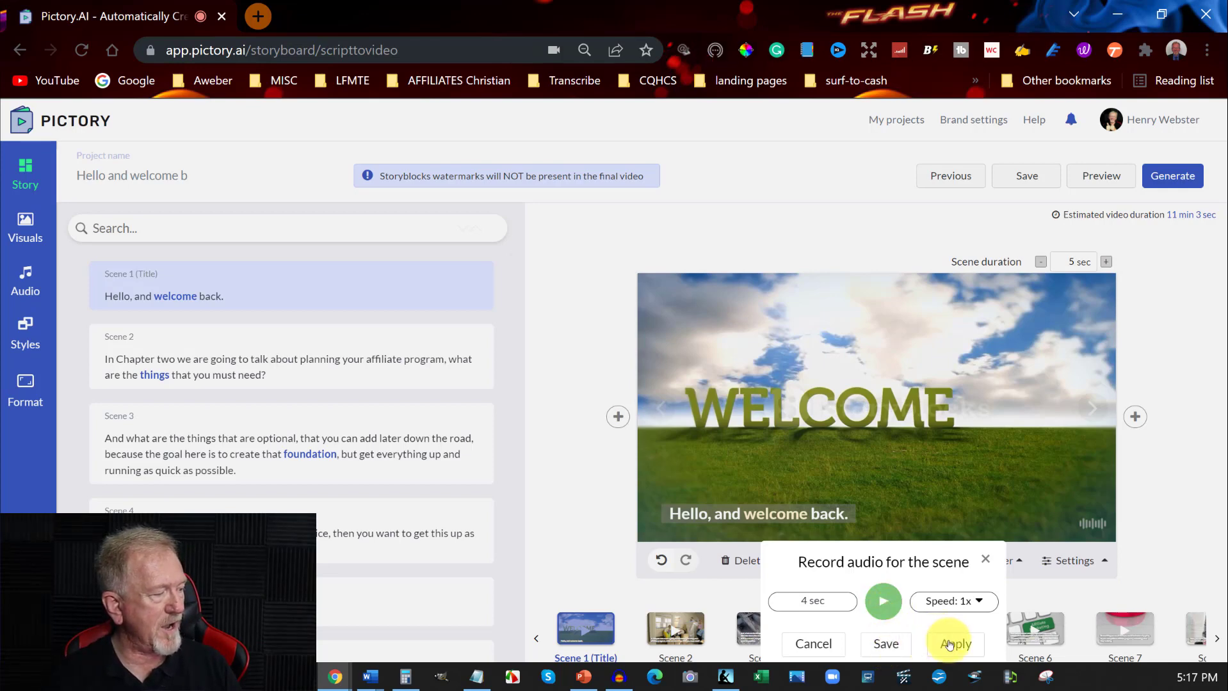
pyautogui.click(881, 605)
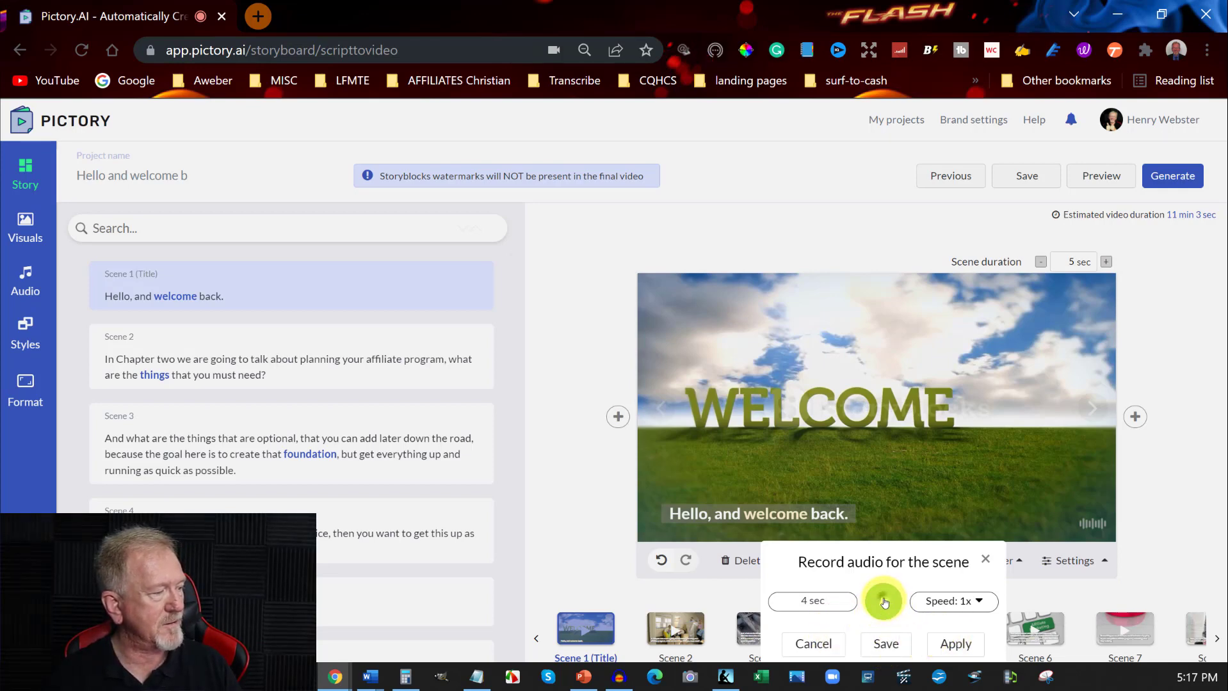
pyautogui.click(884, 603)
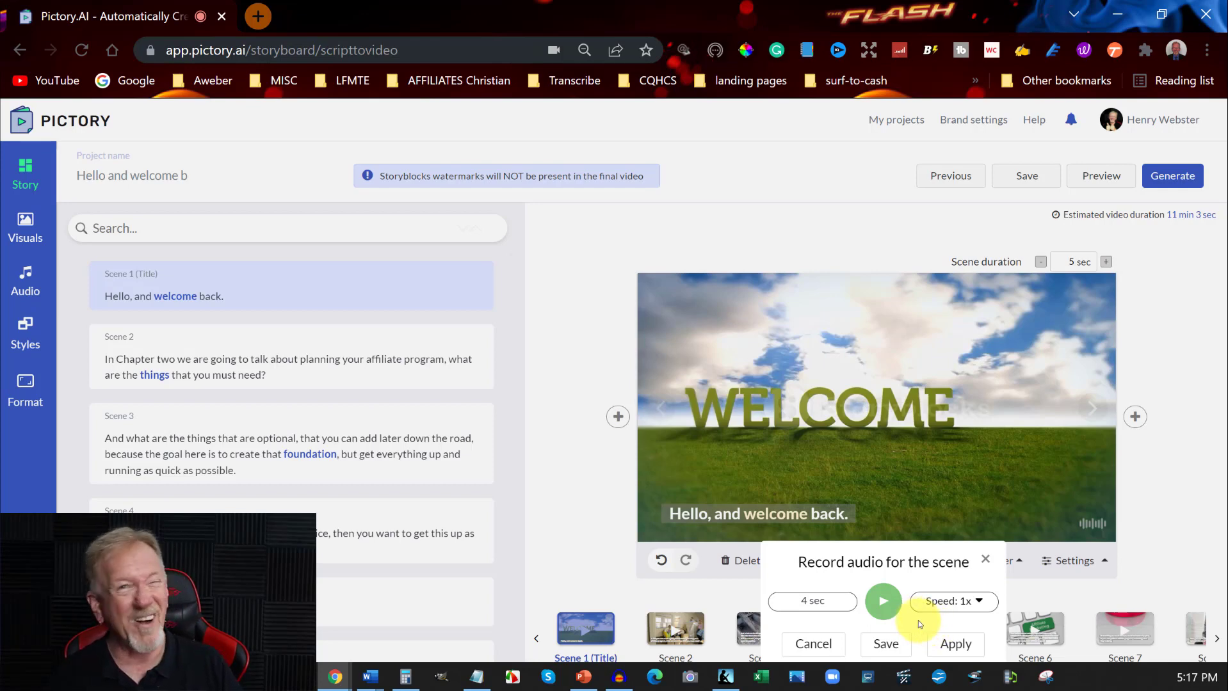
pyautogui.click(956, 646)
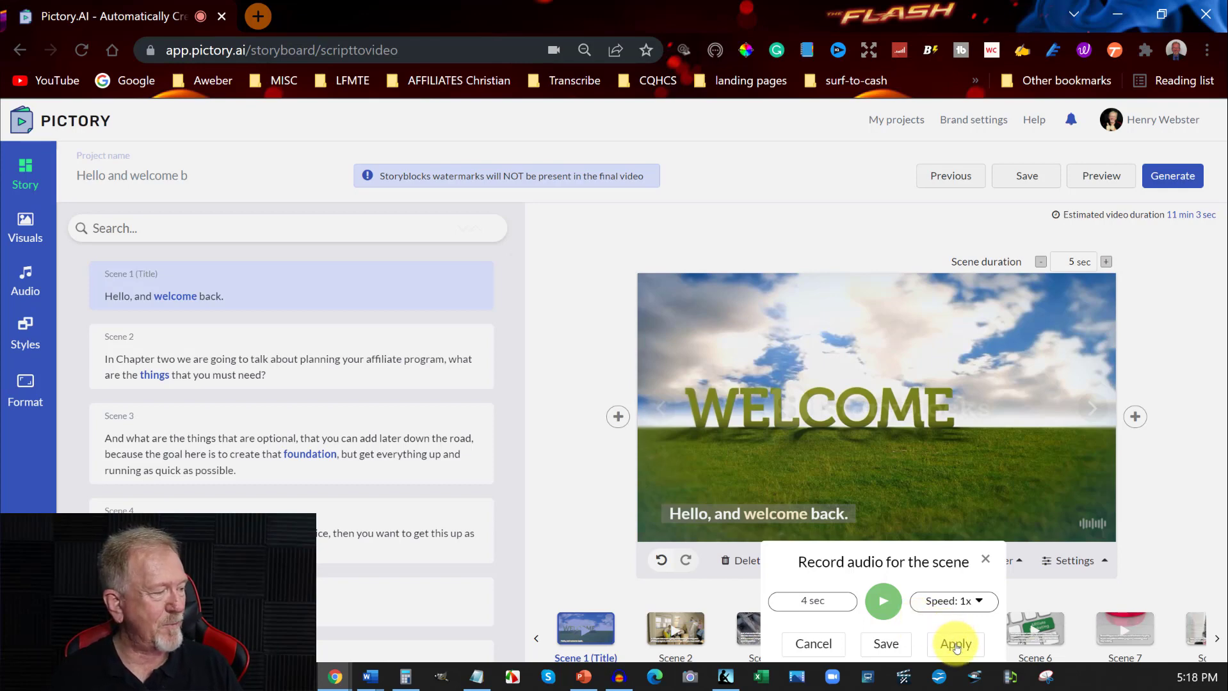
pyautogui.click(885, 644)
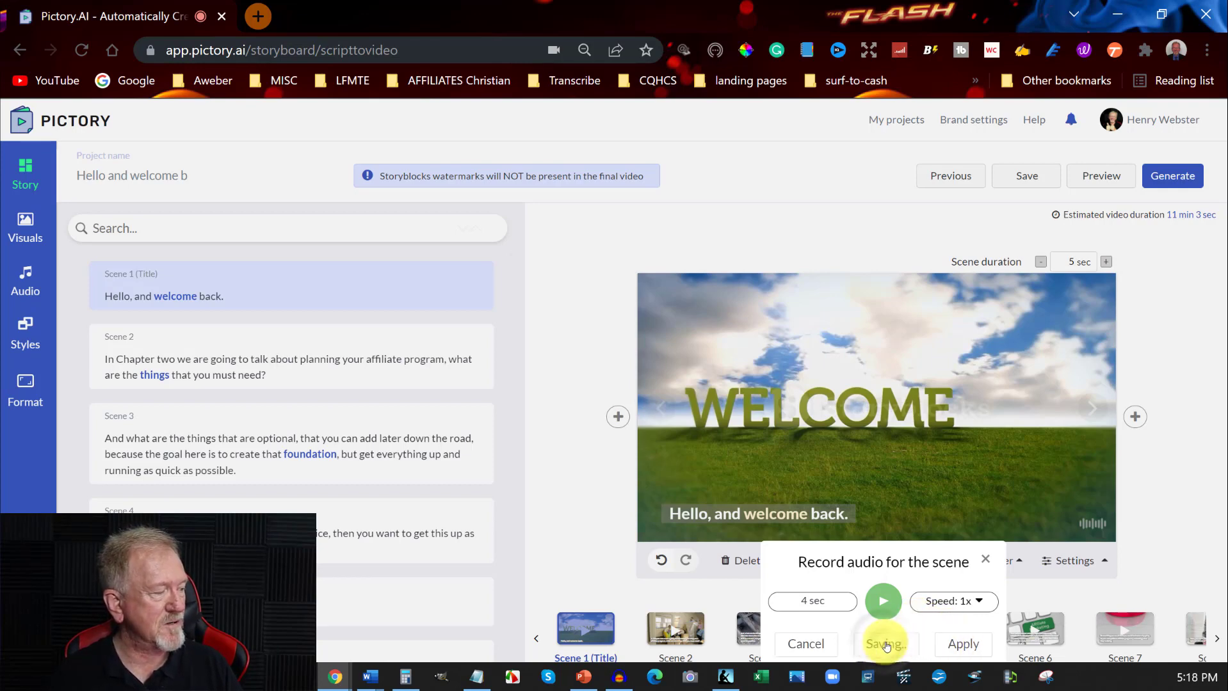
pyautogui.click(964, 645)
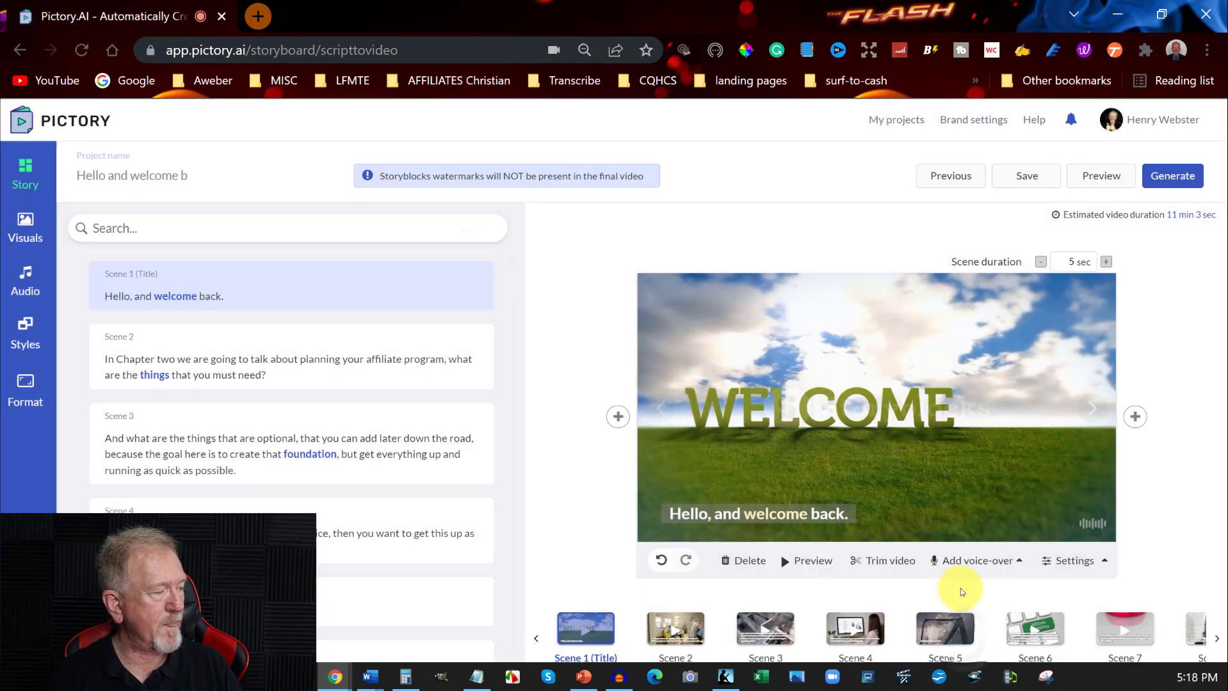
# - Record a first voice-over take for Scene 2, play it back, then discard it
pyautogui.click(1095, 409)
pyautogui.click(940, 562)
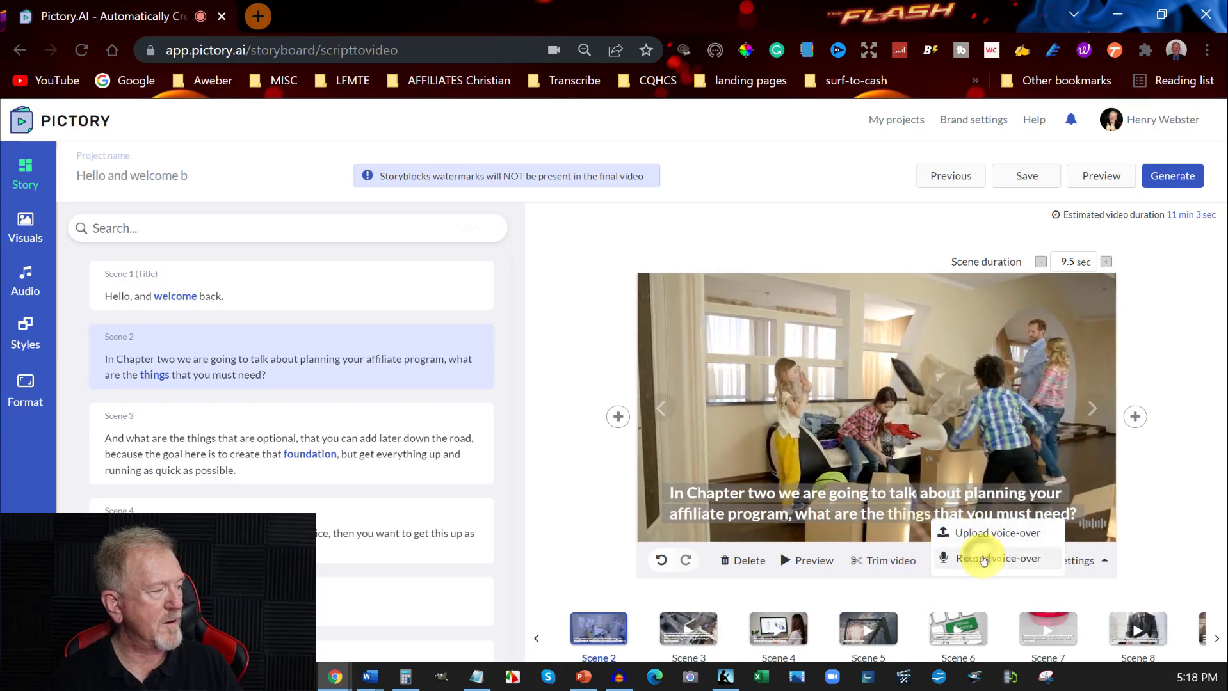
pyautogui.click(984, 560)
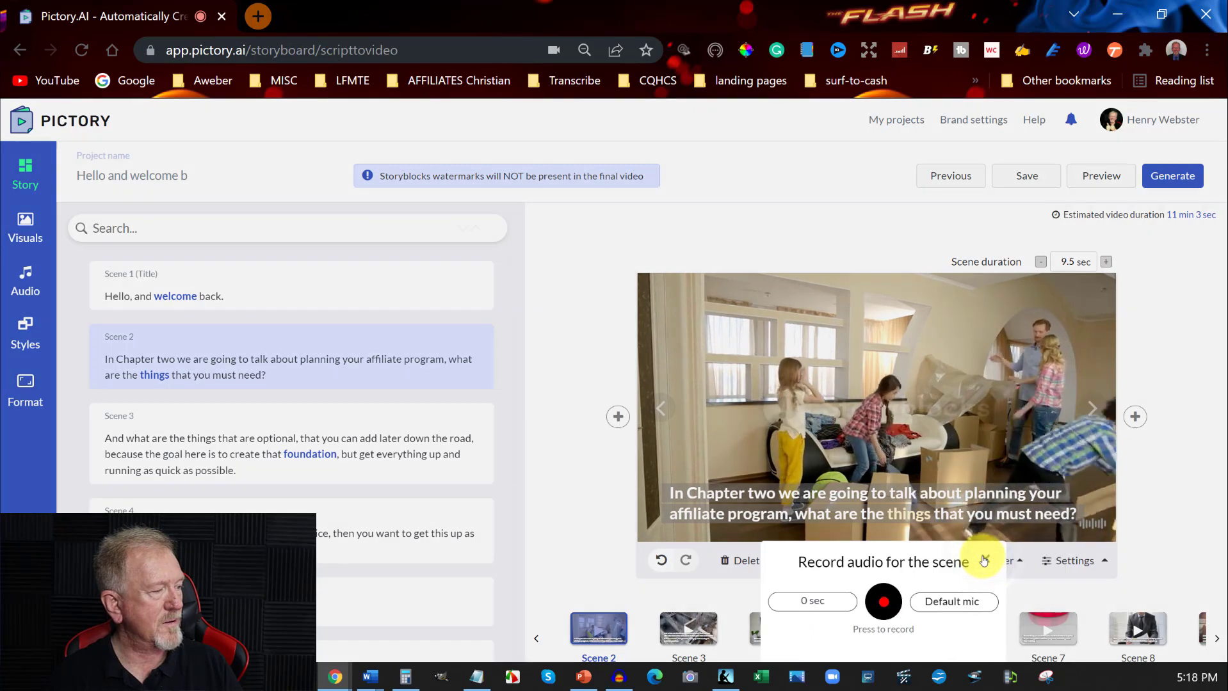
pyautogui.click(876, 600)
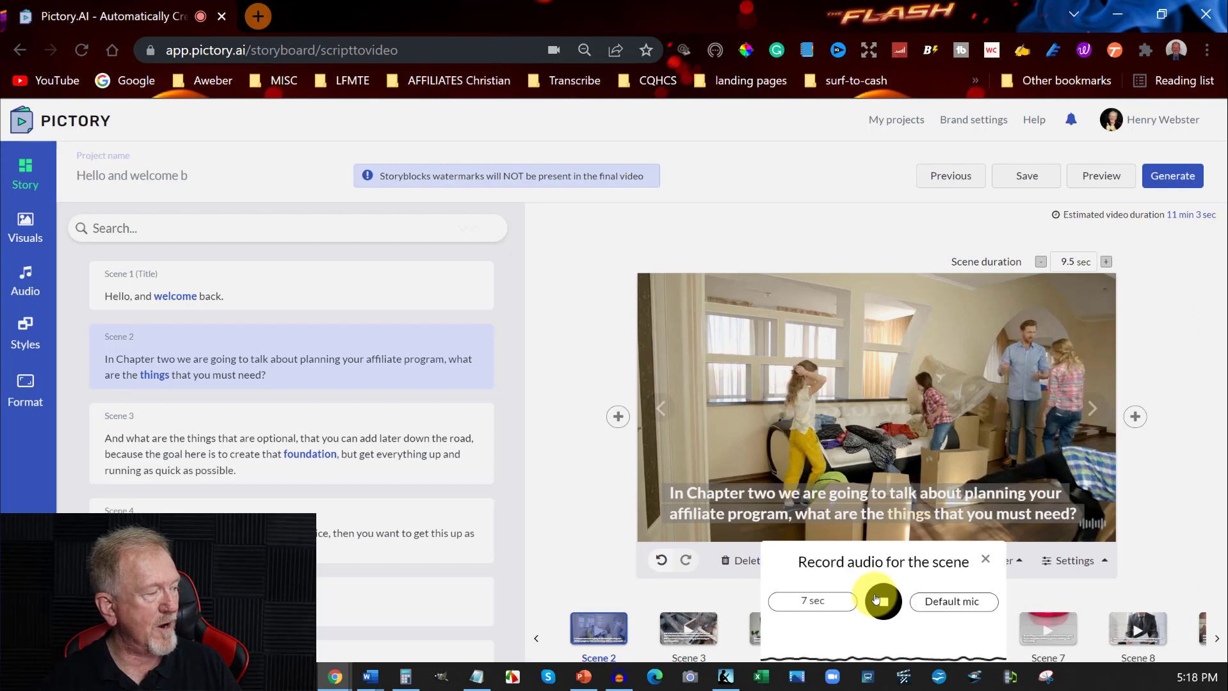
pyautogui.click(876, 599)
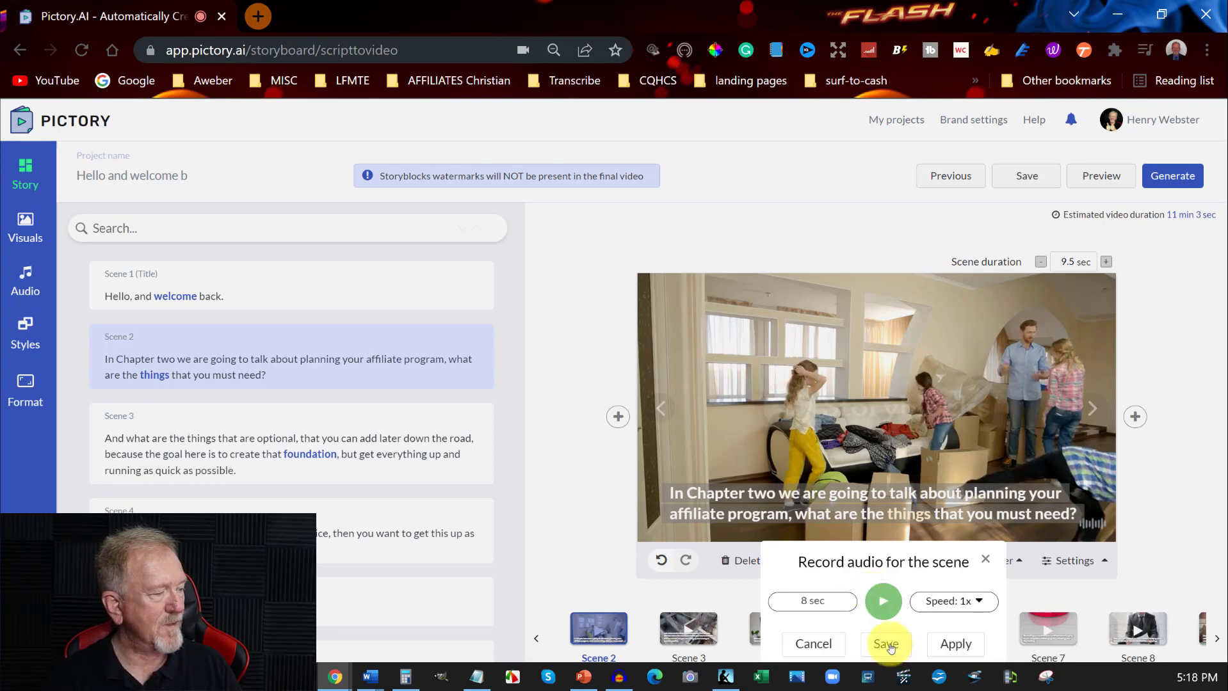
pyautogui.click(878, 597)
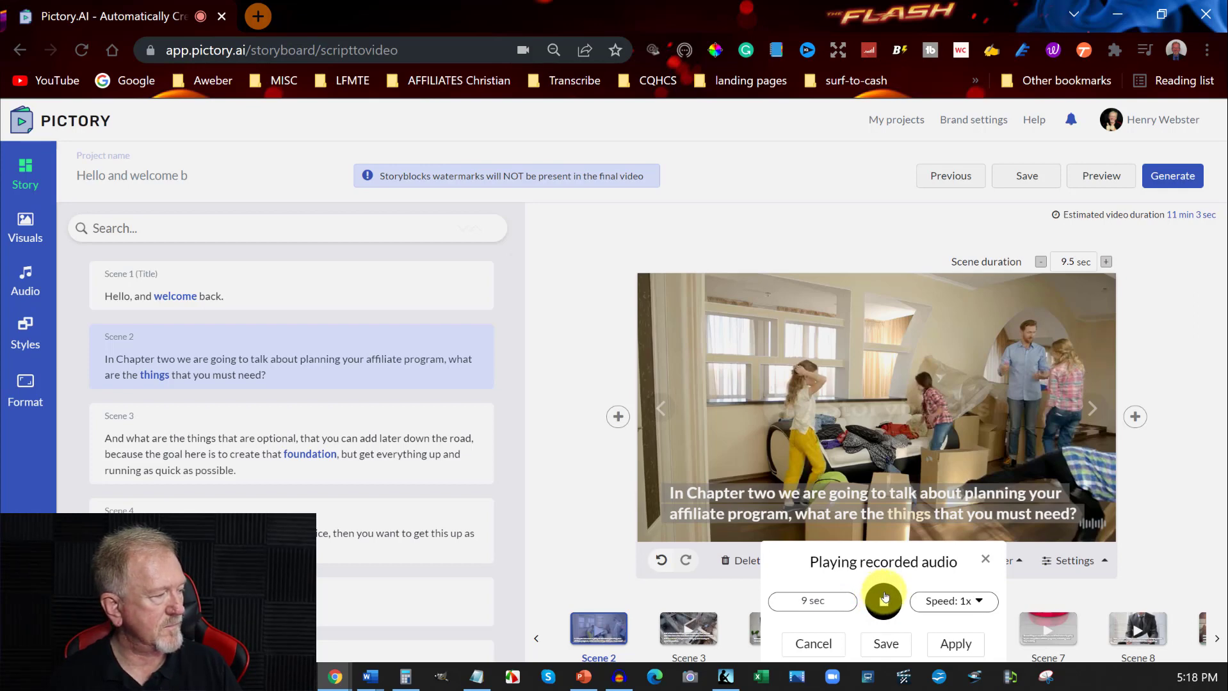
pyautogui.click(886, 600)
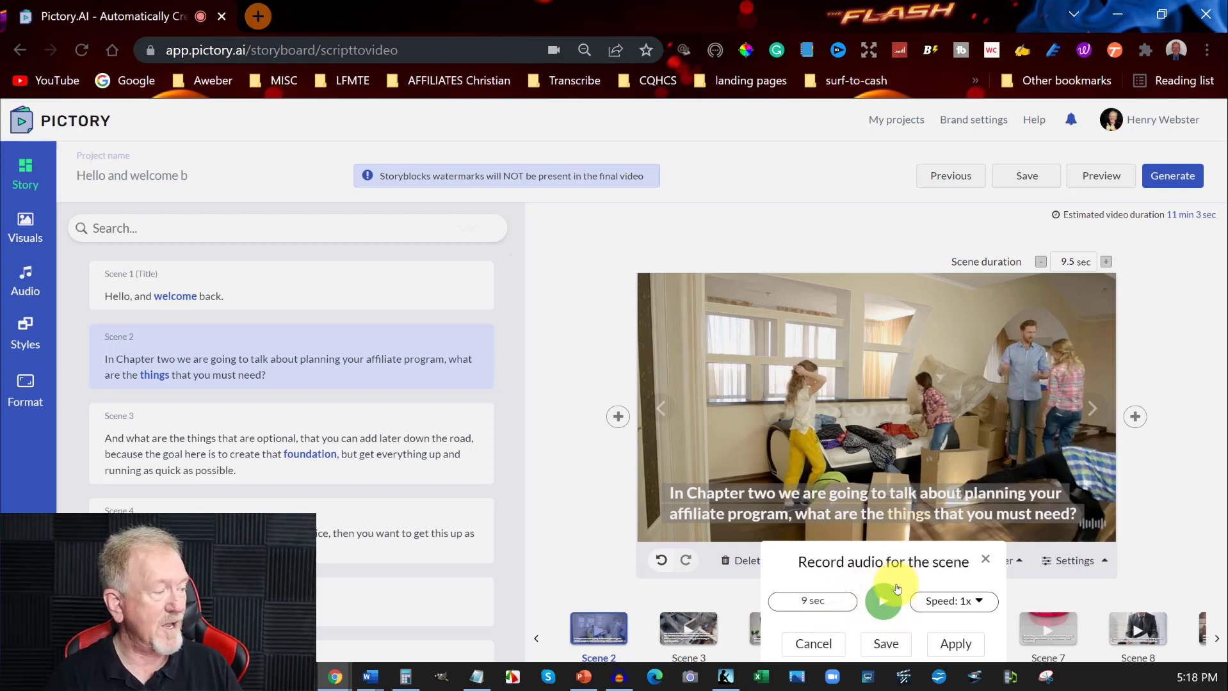
pyautogui.click(814, 645)
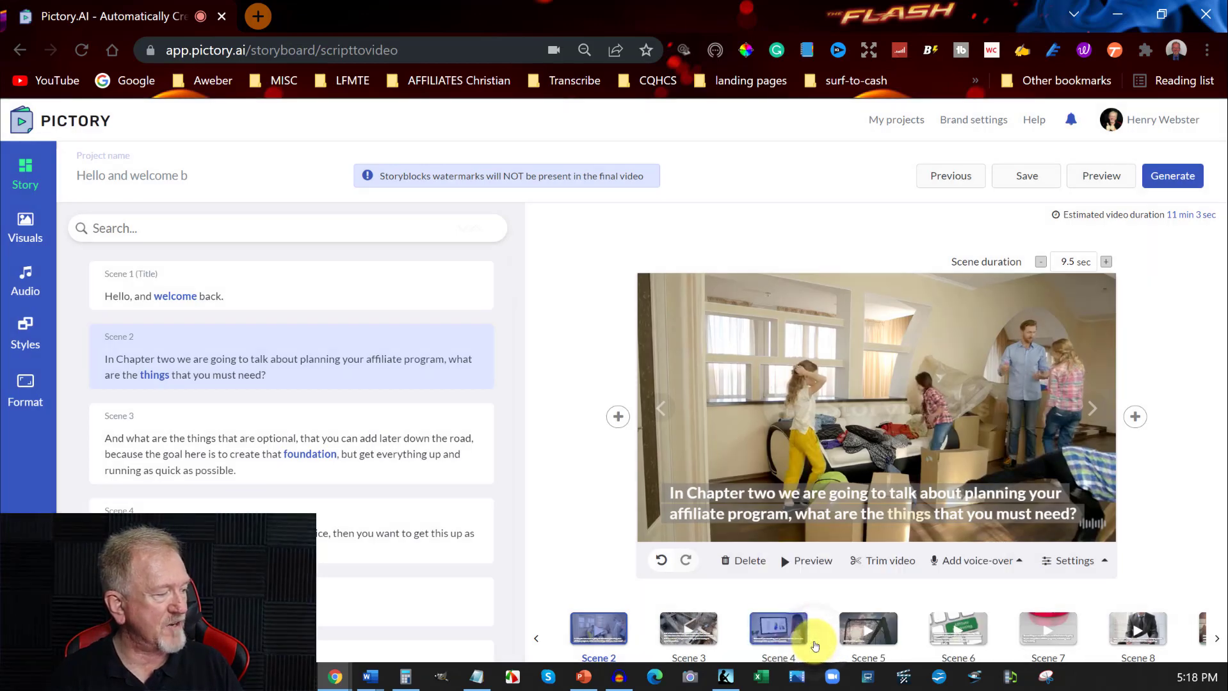
# - Re-record the Scene 2 narration and apply the new take to the scene
pyautogui.click(968, 562)
pyautogui.click(990, 564)
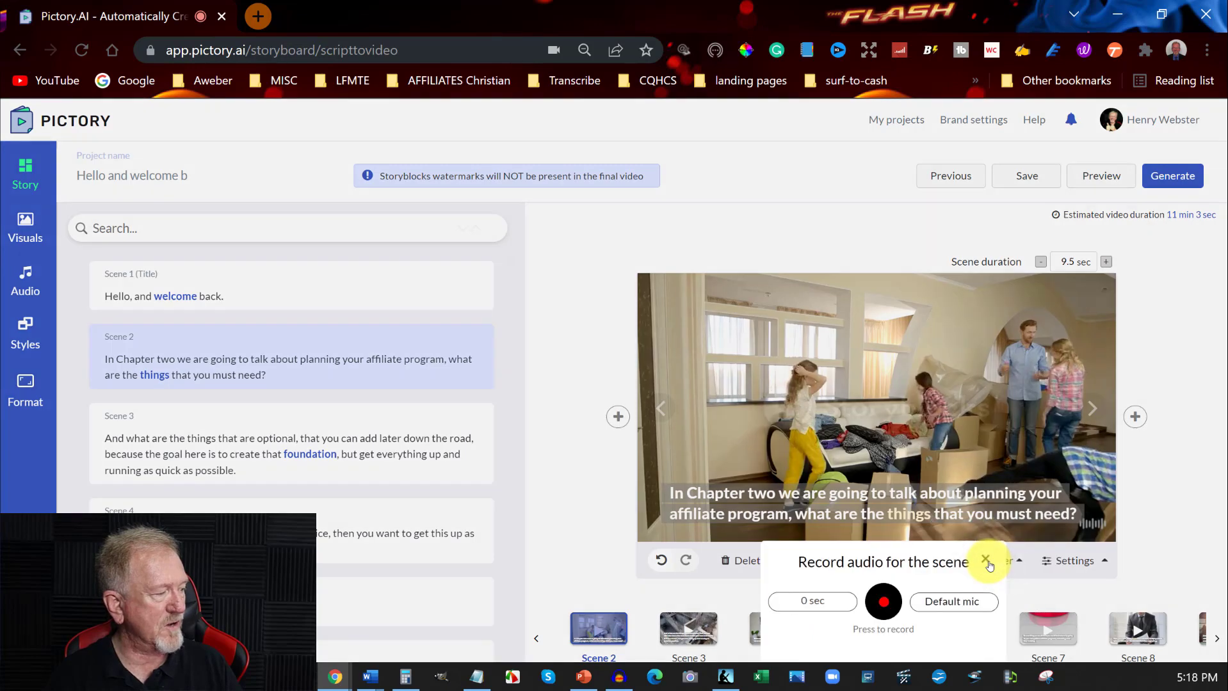
pyautogui.click(882, 601)
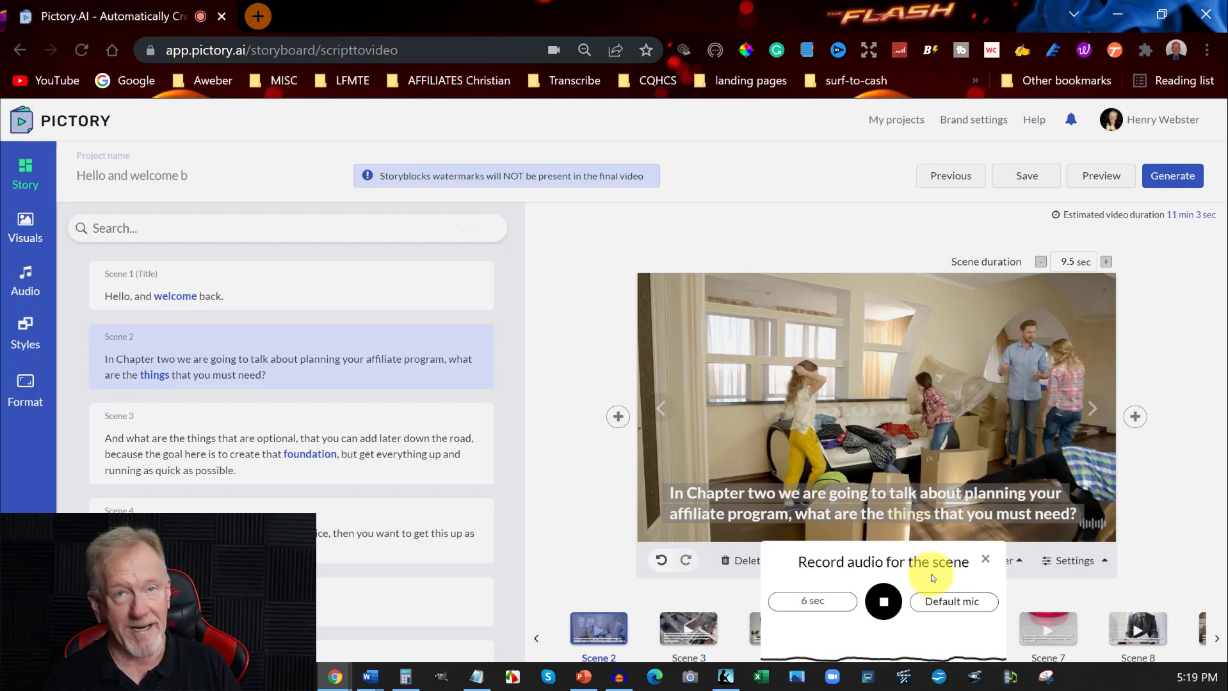
pyautogui.click(881, 600)
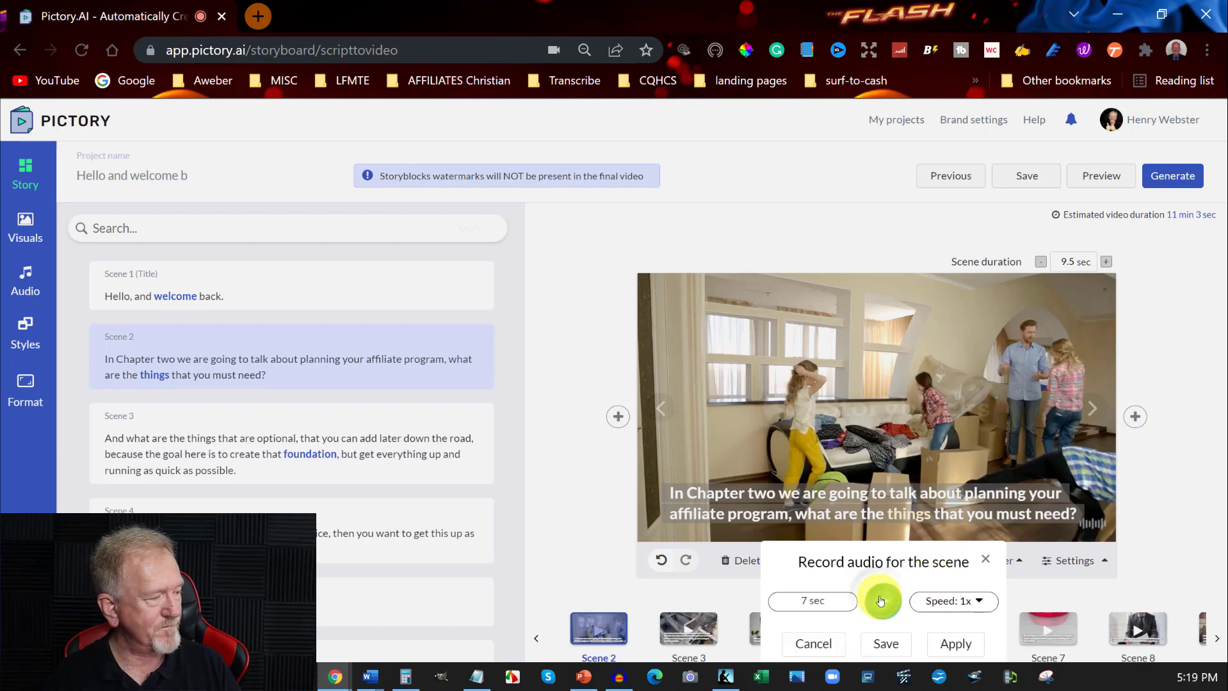
pyautogui.click(954, 644)
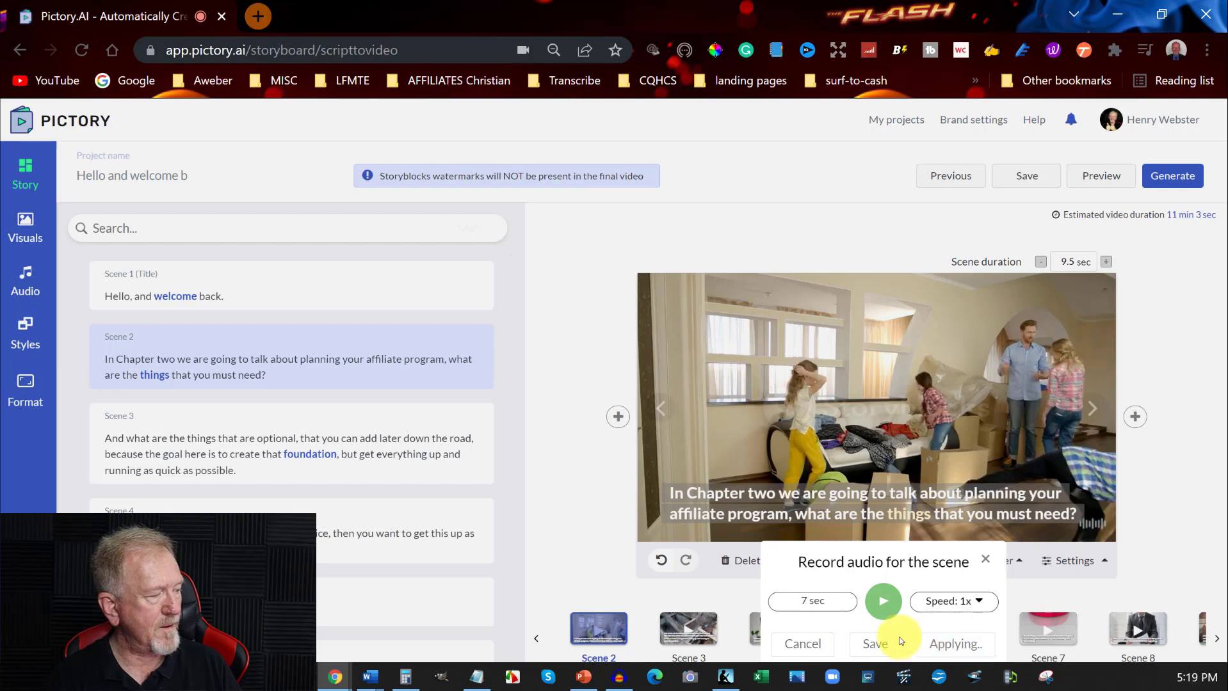
pyautogui.click(881, 599)
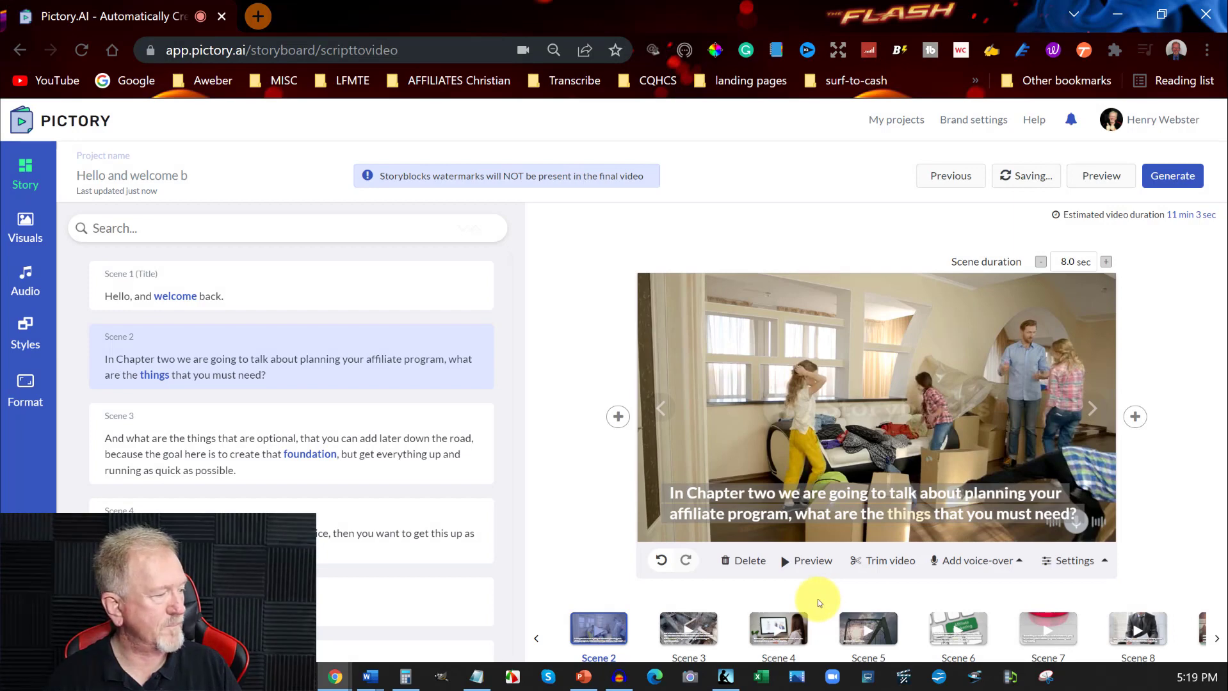
pyautogui.click(947, 561)
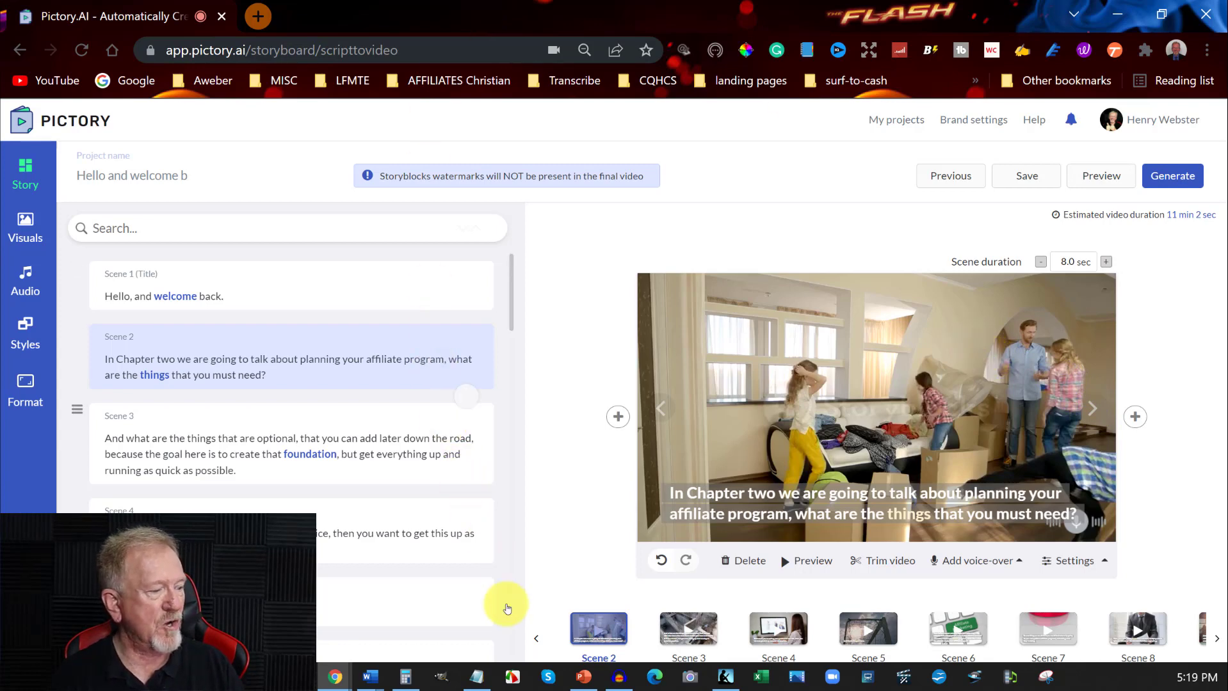
pyautogui.click(619, 677)
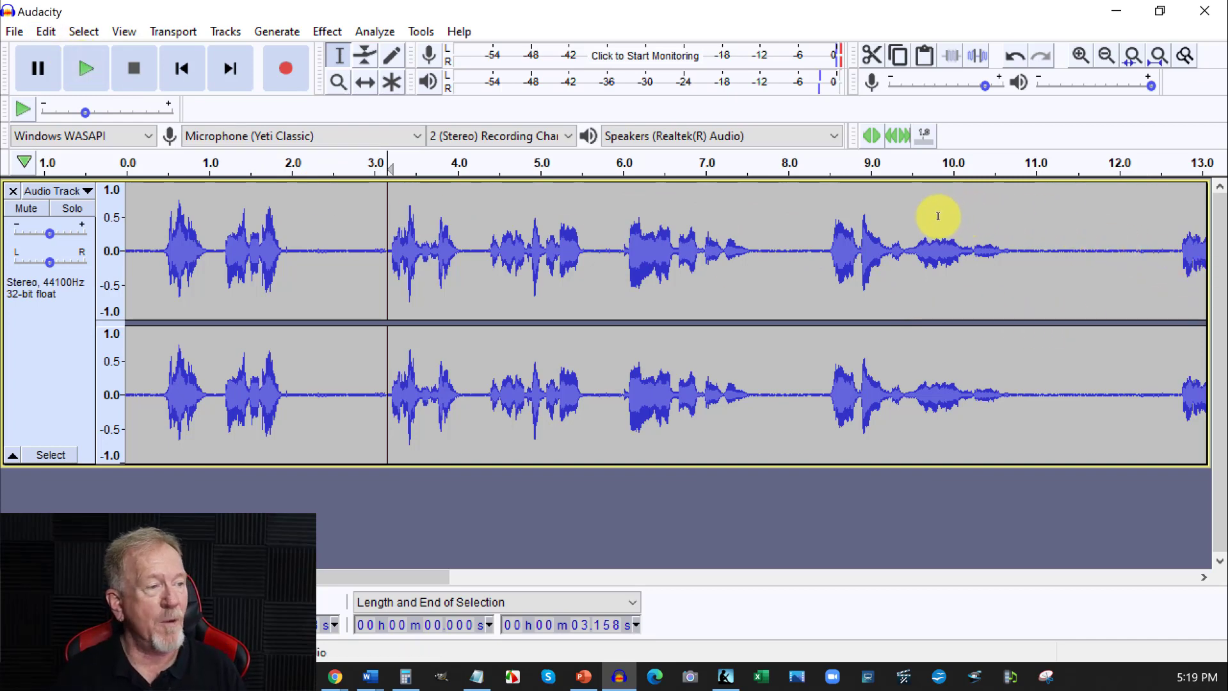
pyautogui.click(1120, 8)
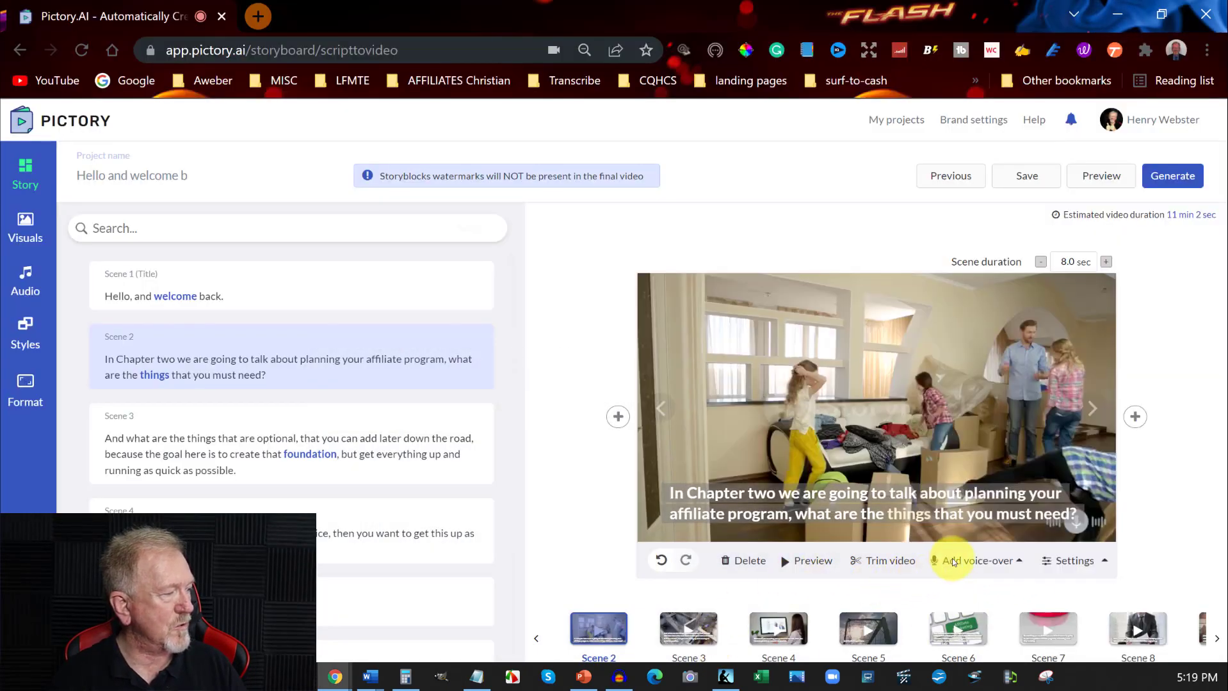
# - Show the uploaded voice-over files list, then switch to the recorded audio in Audacity
pyautogui.moveTo(966, 561)
pyautogui.click(1002, 534)
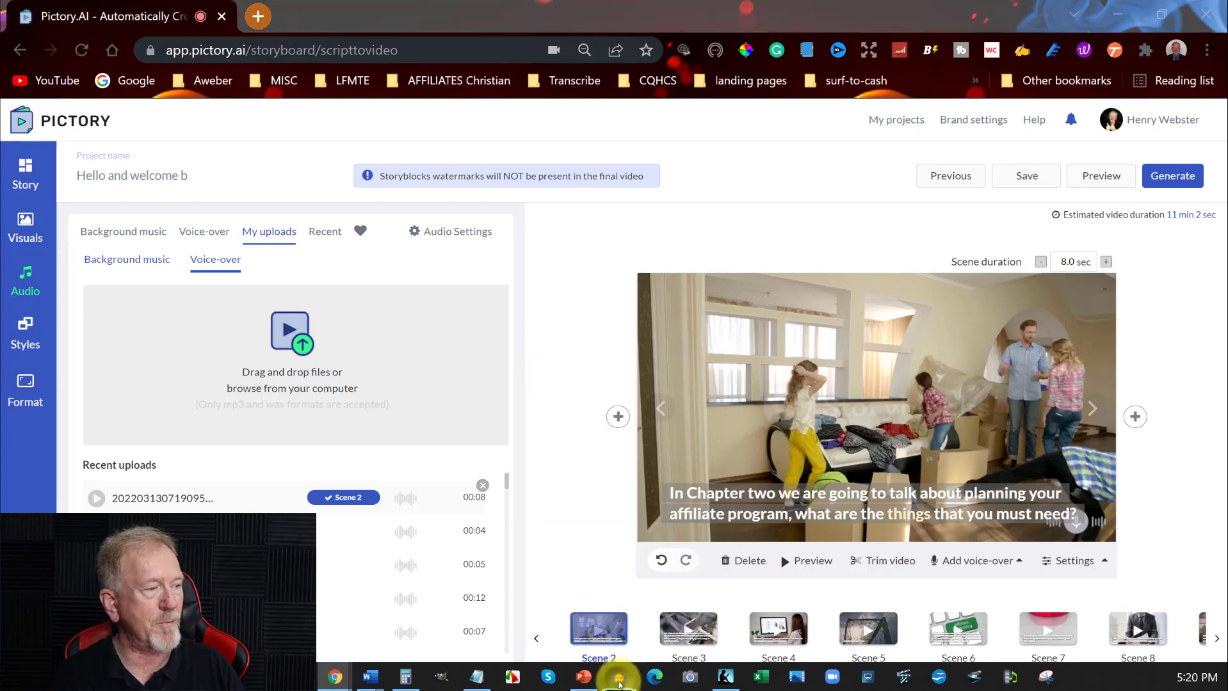
pyautogui.click(618, 680)
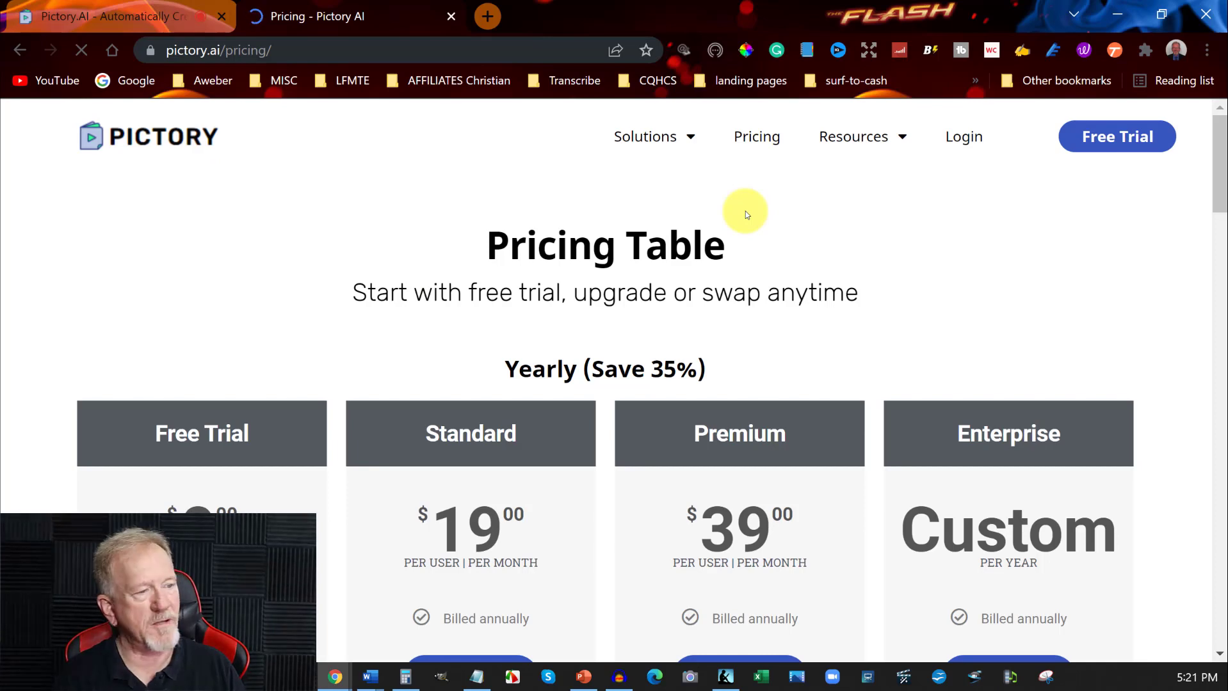
# - Scroll through the pricing cards and Compare plans table down to the video export options
pyautogui.scroll(-1, 745, 215)
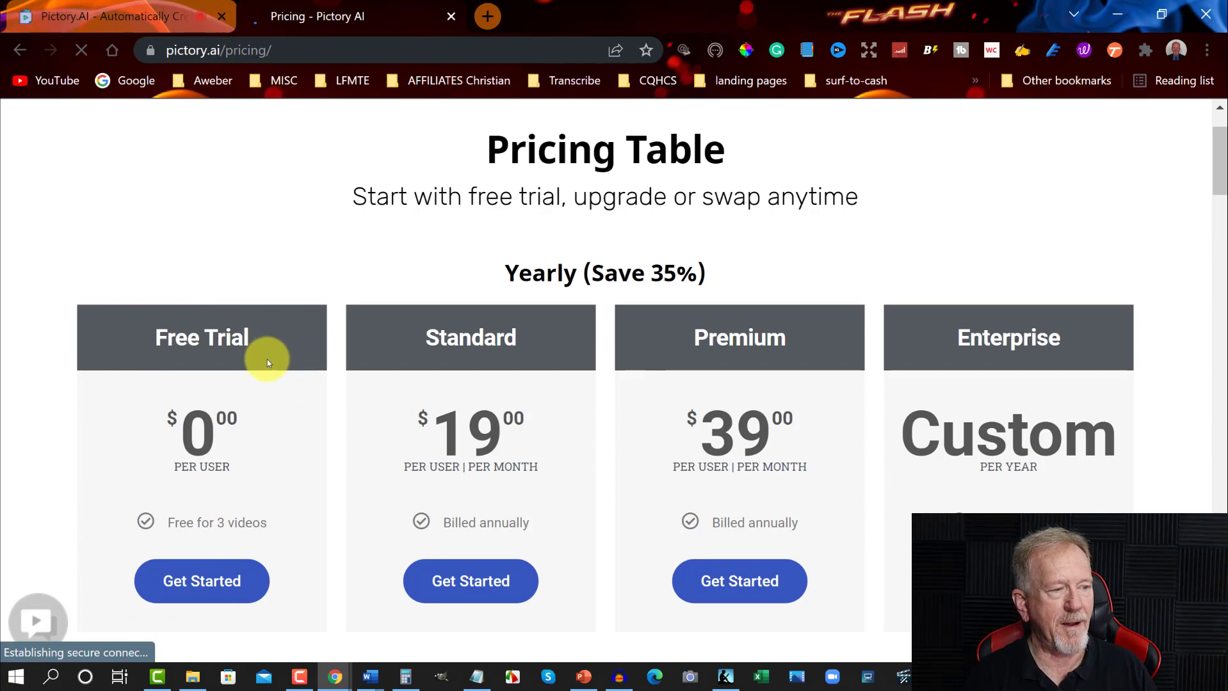
pyautogui.scroll(-1, 267, 359)
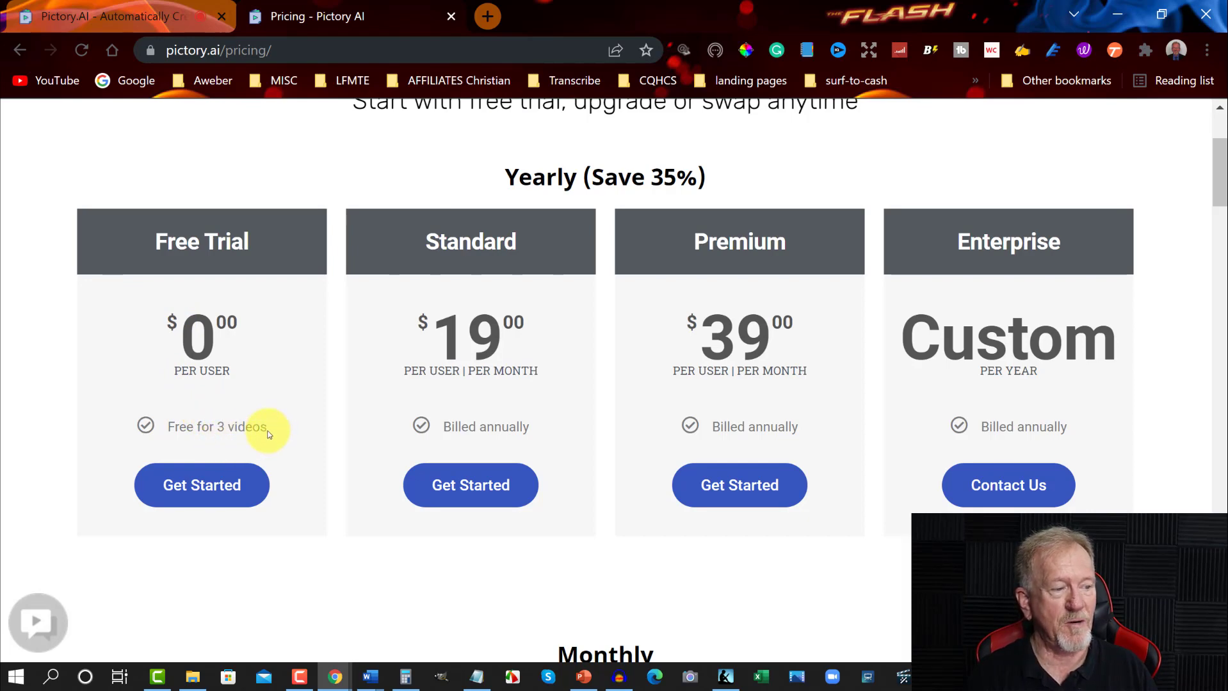
pyautogui.scroll(-5, 269, 435)
pyautogui.scroll(-5, 269, 434)
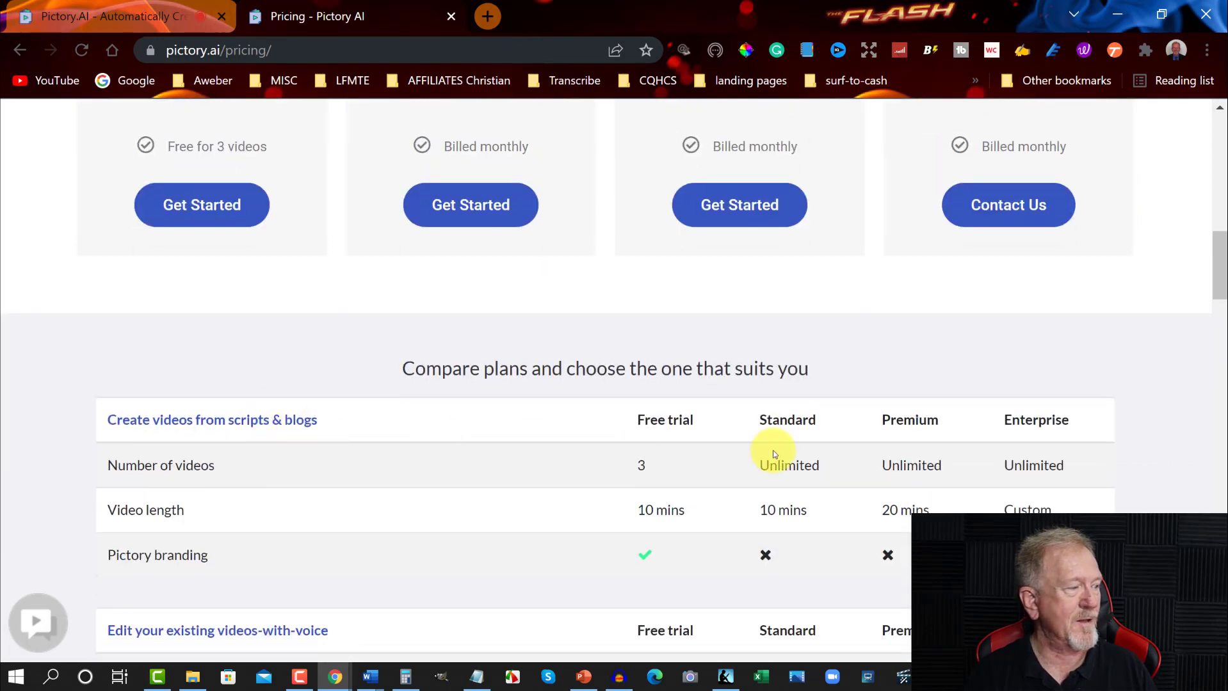
pyautogui.scroll(-1, 666, 475)
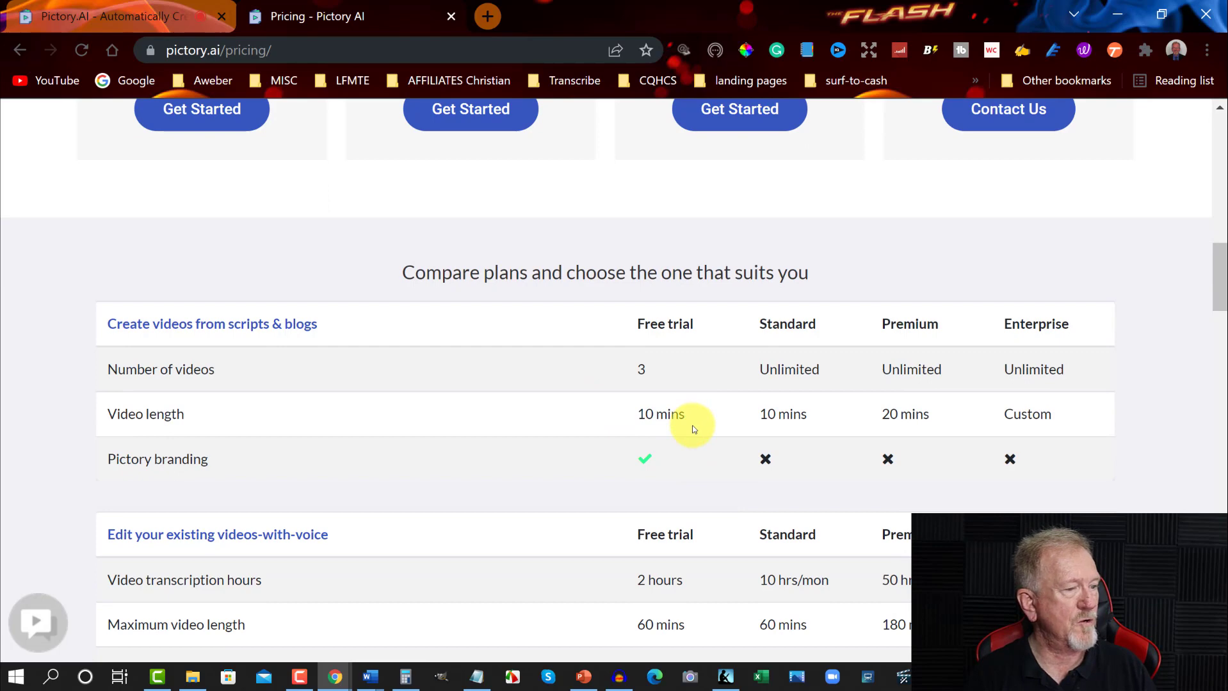
pyautogui.scroll(-1, 691, 425)
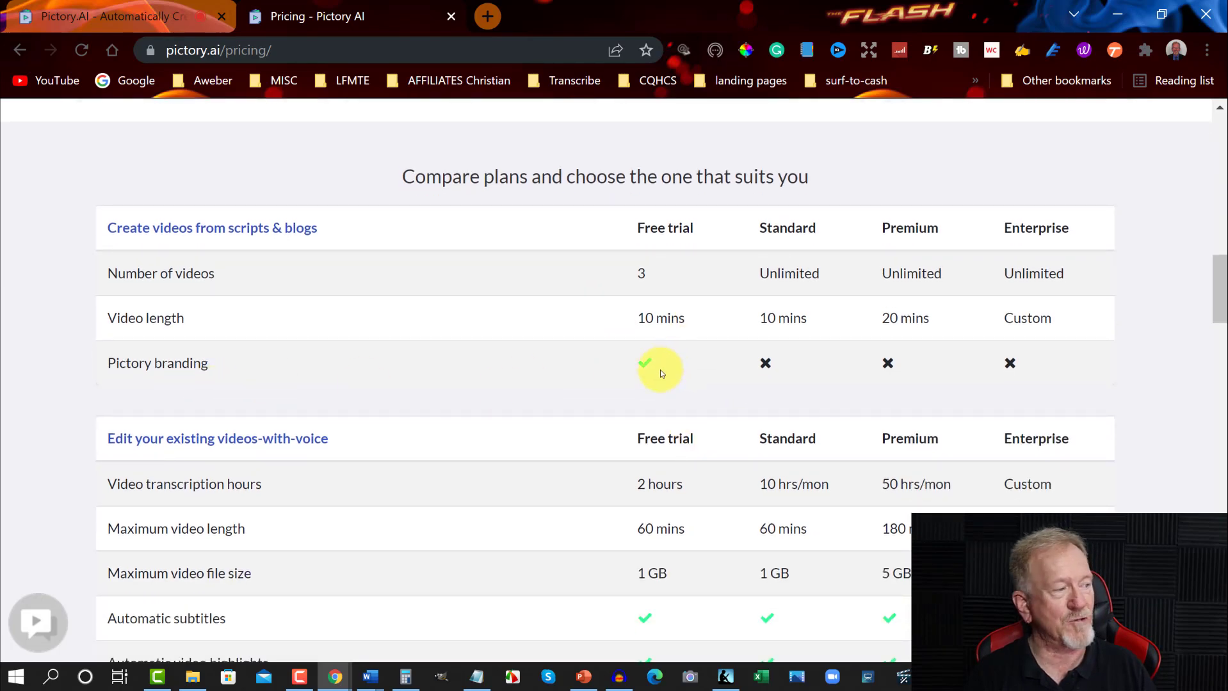
pyautogui.scroll(-1, 659, 371)
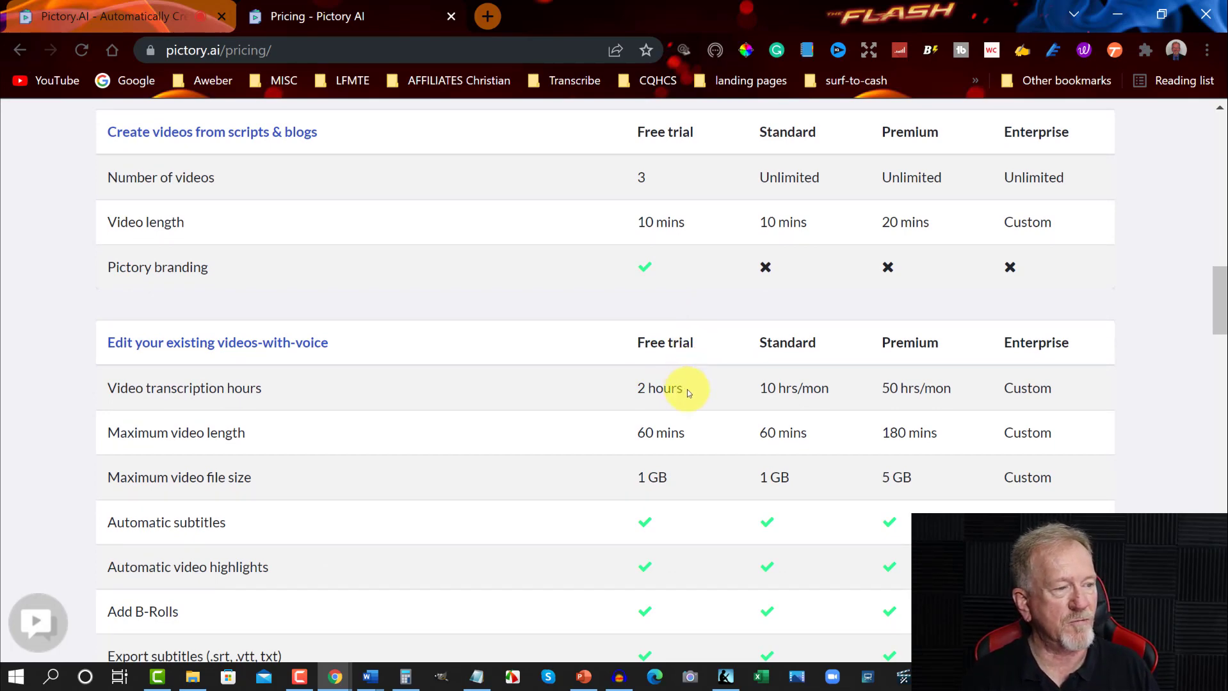
pyautogui.scroll(-1, 687, 389)
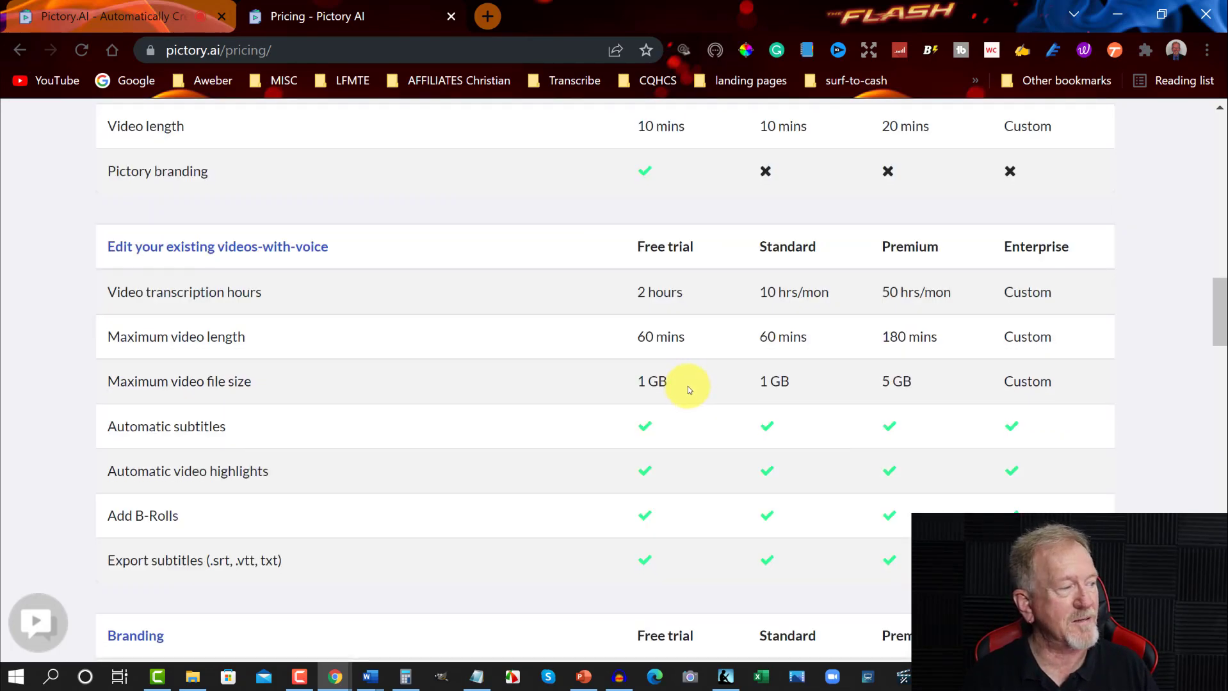
pyautogui.scroll(1, 689, 377)
pyautogui.scroll(-1, 690, 345)
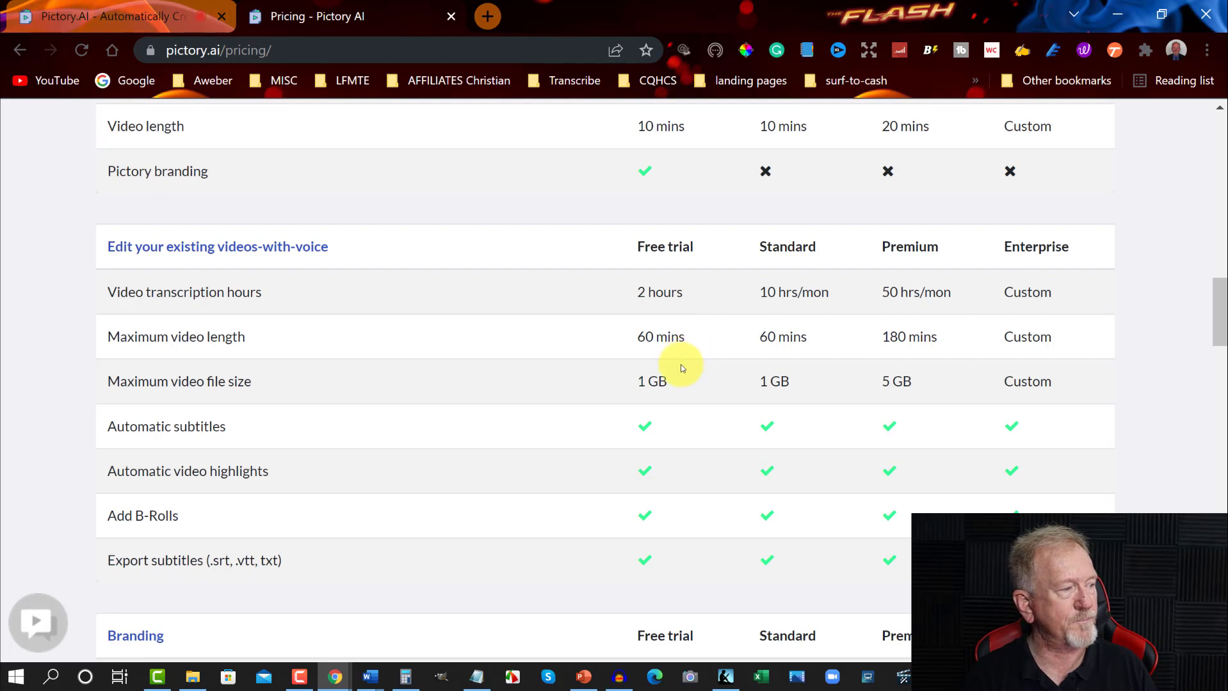
pyautogui.scroll(-1, 680, 355)
pyautogui.scroll(1, 672, 351)
pyautogui.scroll(-1, 676, 320)
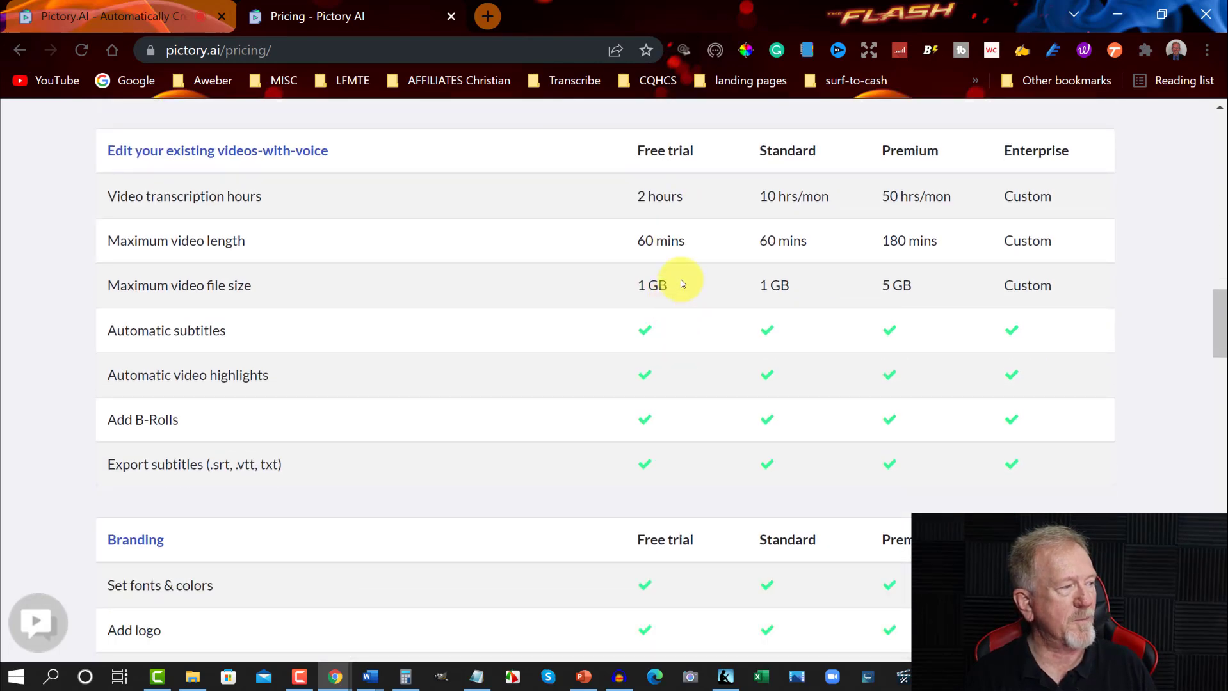
pyautogui.scroll(-5, 679, 292)
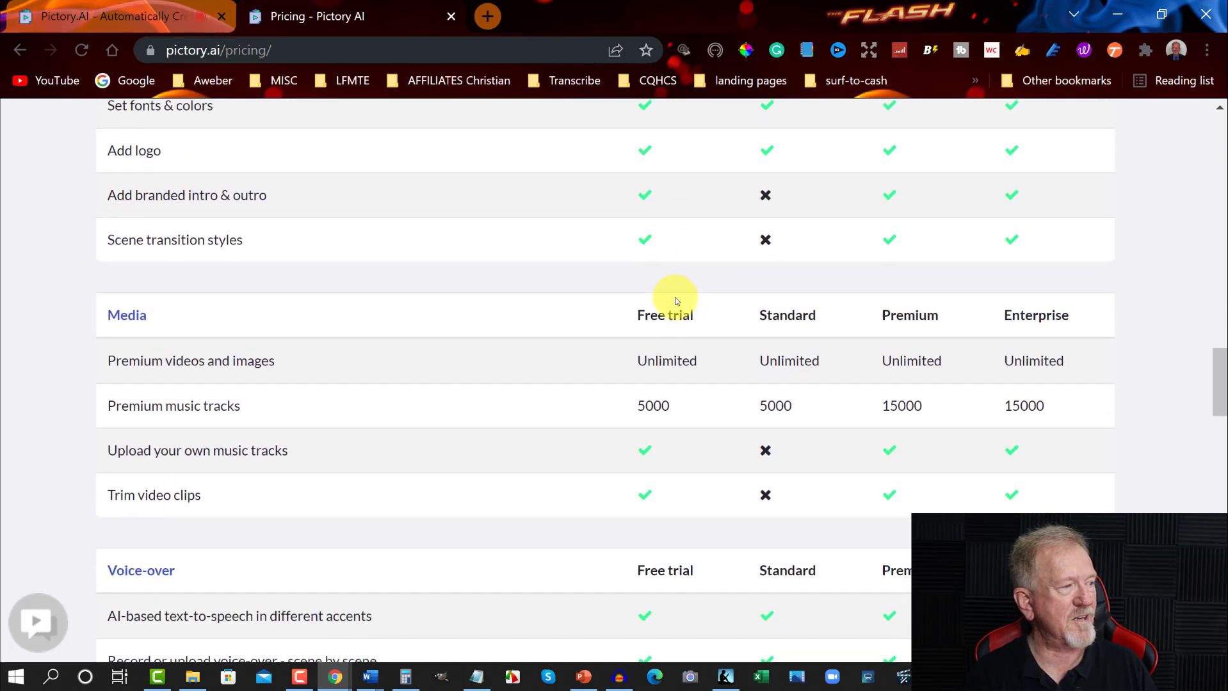
pyautogui.scroll(-7, 675, 301)
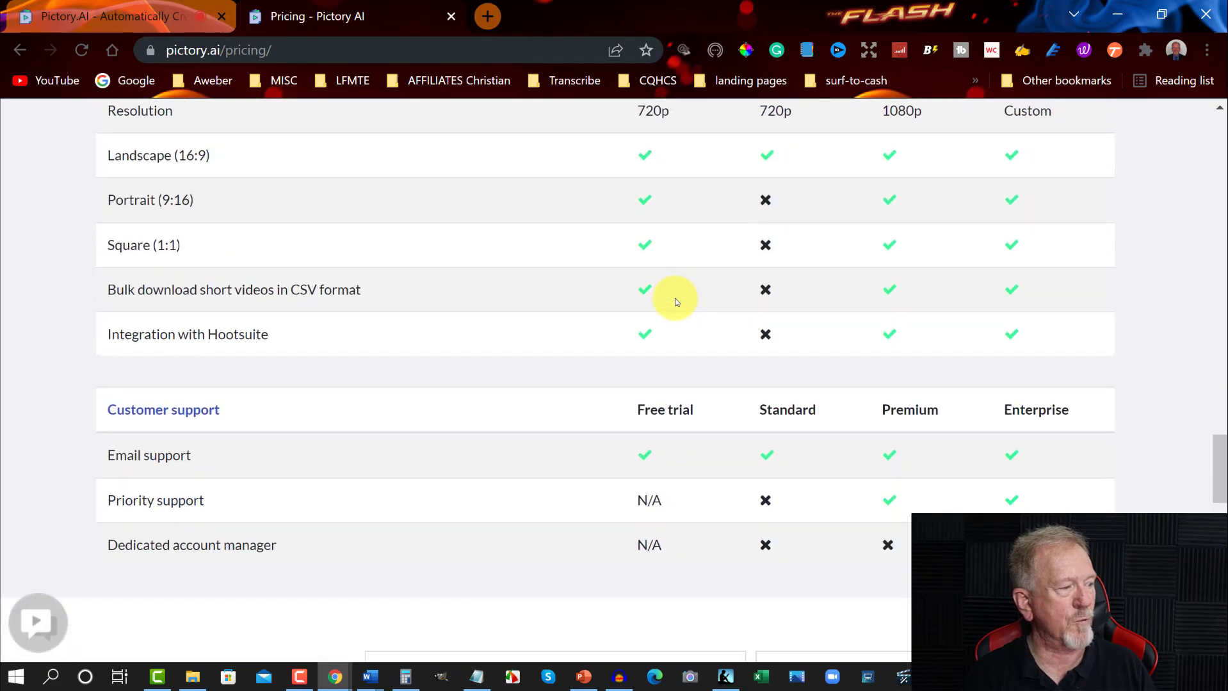
pyautogui.scroll(-5, 674, 298)
pyautogui.scroll(10, 674, 294)
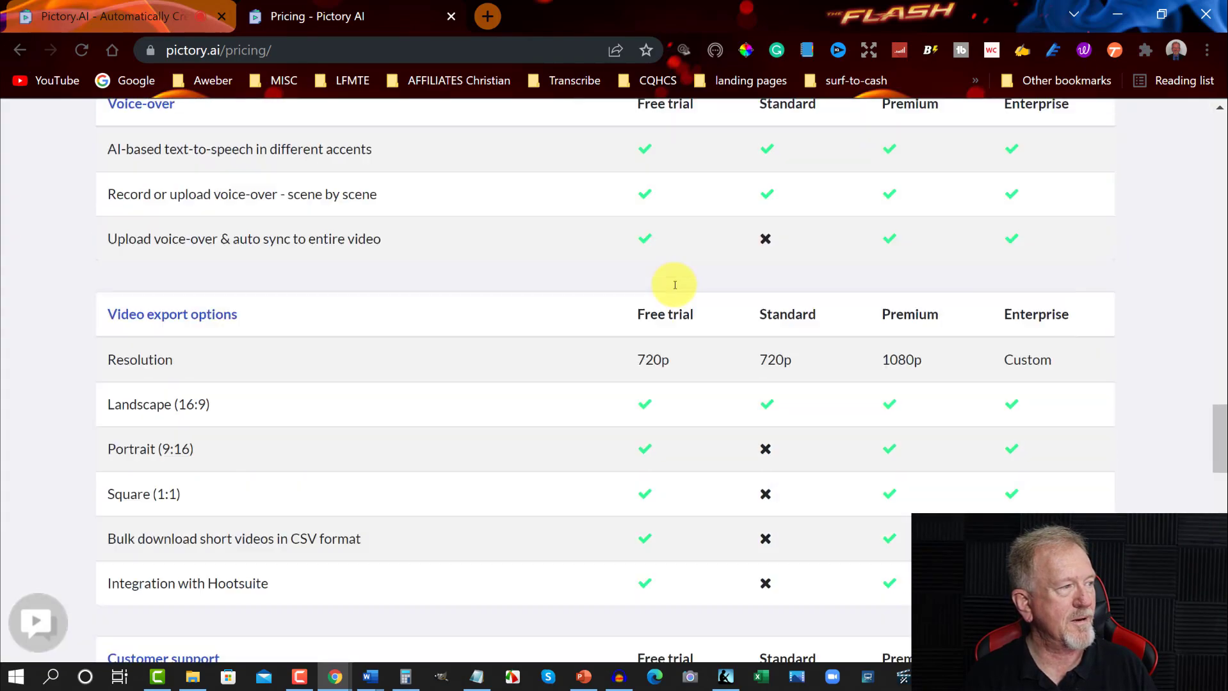
# - Compare the Yearly and Monthly plan cards, highlighting Premium's $59 monthly price
pyautogui.scroll(12, 674, 283)
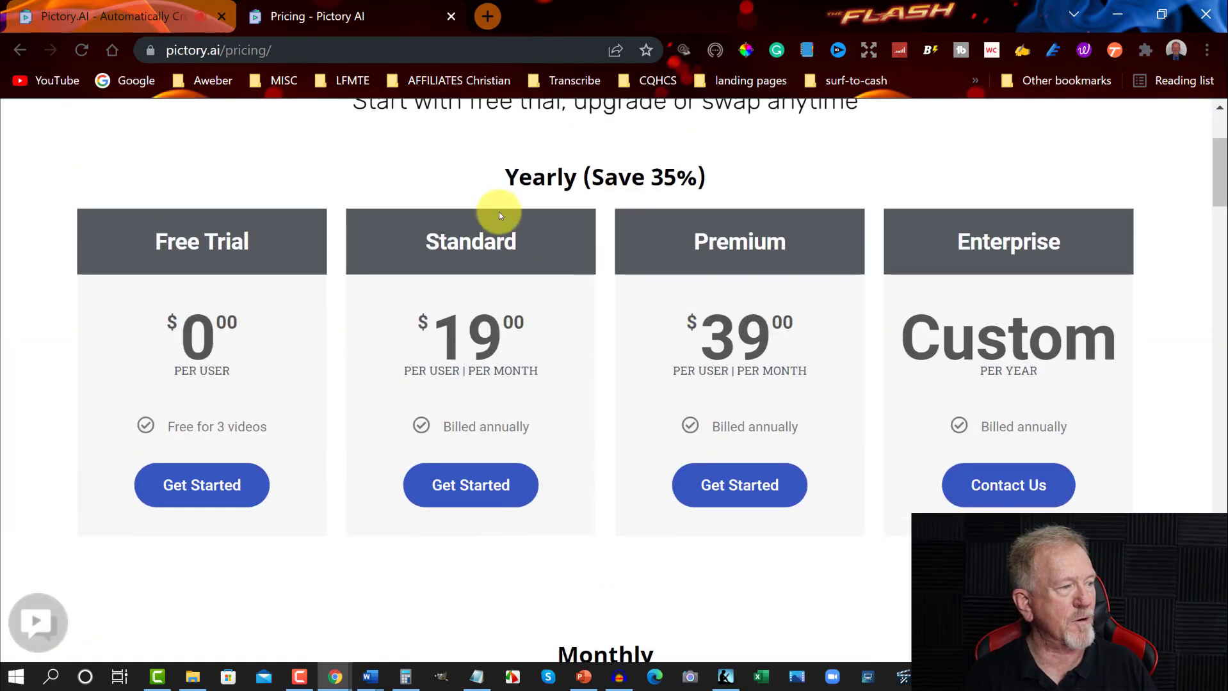
pyautogui.scroll(-1, 803, 285)
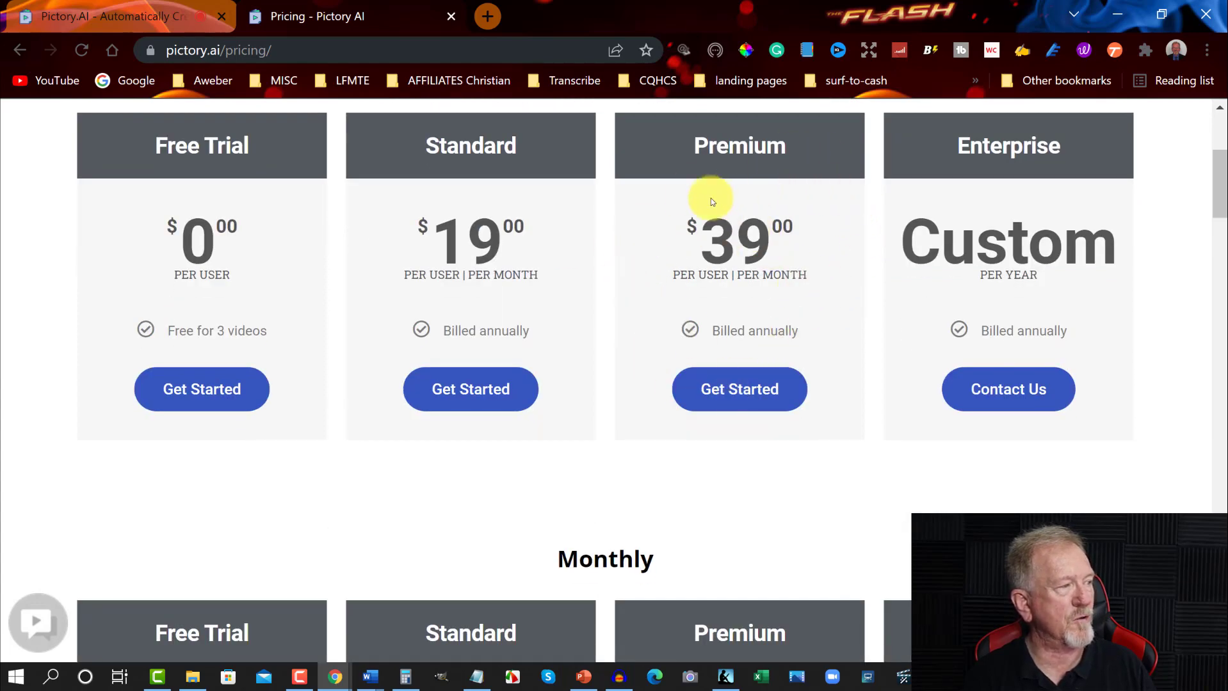
pyautogui.scroll(-9, 718, 228)
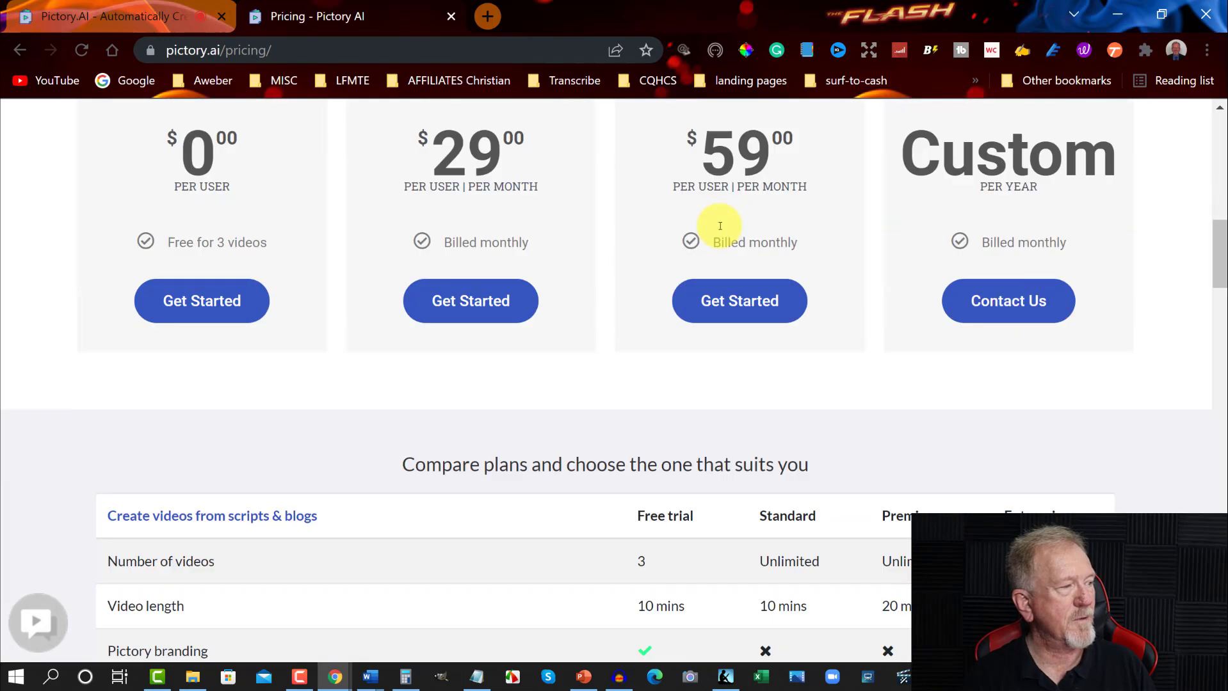
pyautogui.scroll(-6, 791, 184)
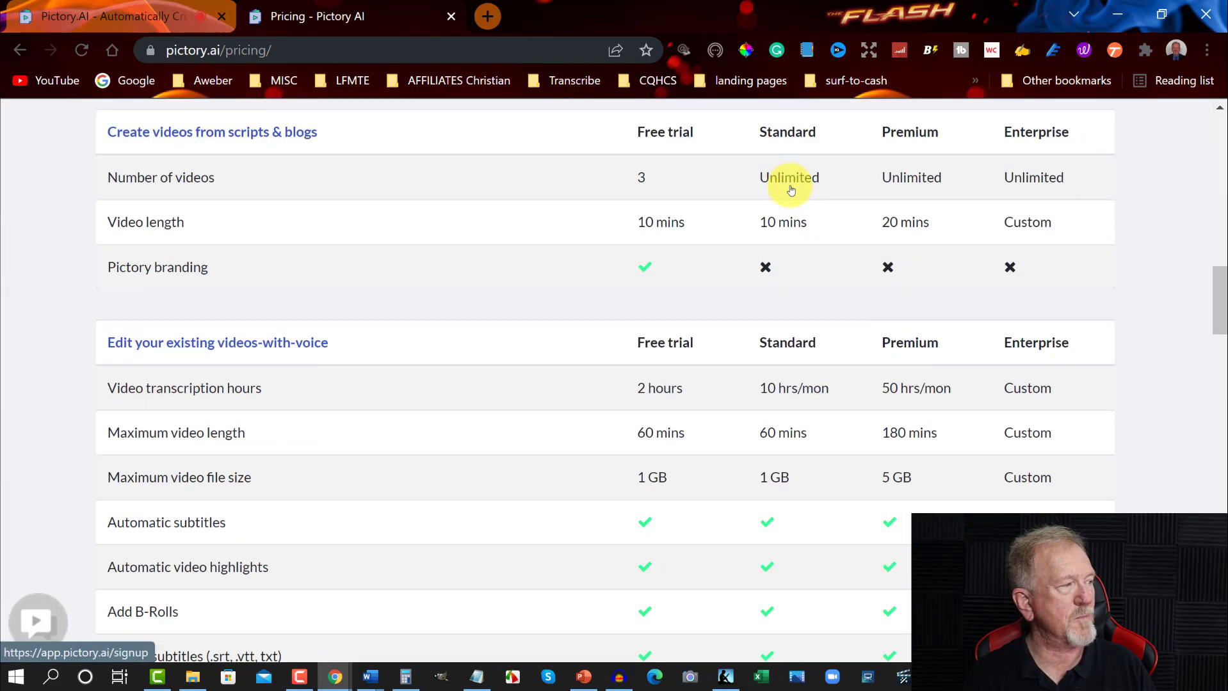
pyautogui.scroll(10, 791, 187)
pyautogui.scroll(6, 790, 186)
pyautogui.scroll(-6, 790, 187)
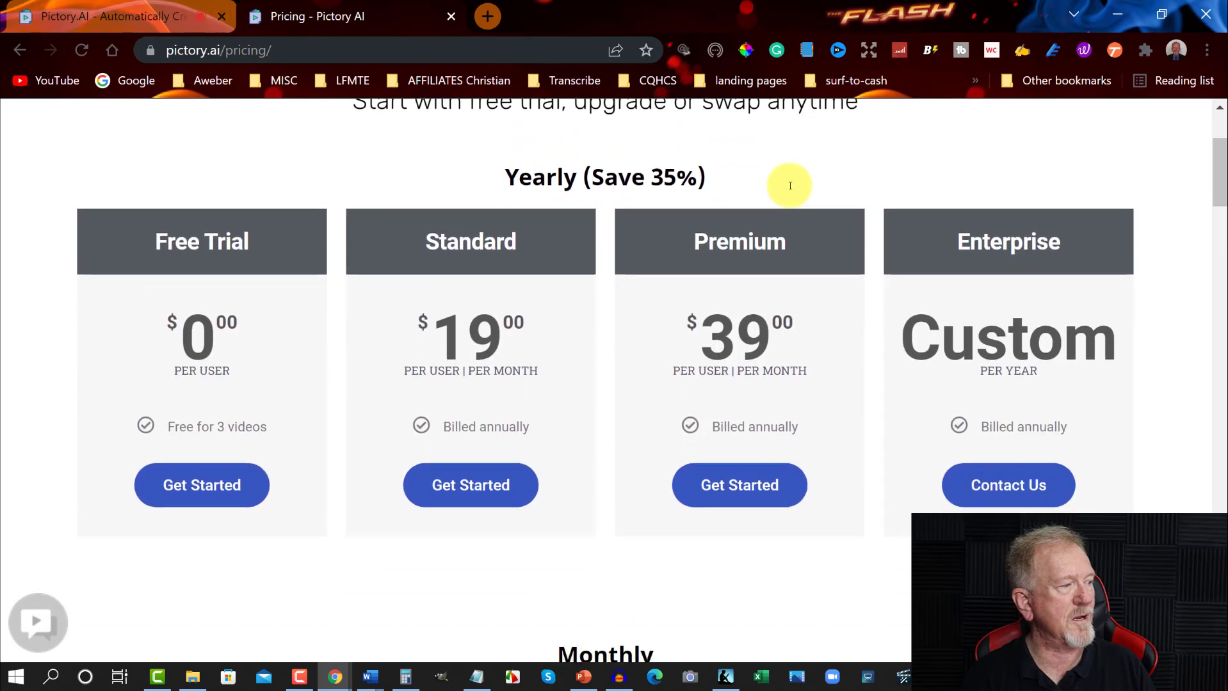
pyautogui.scroll(-2, 792, 187)
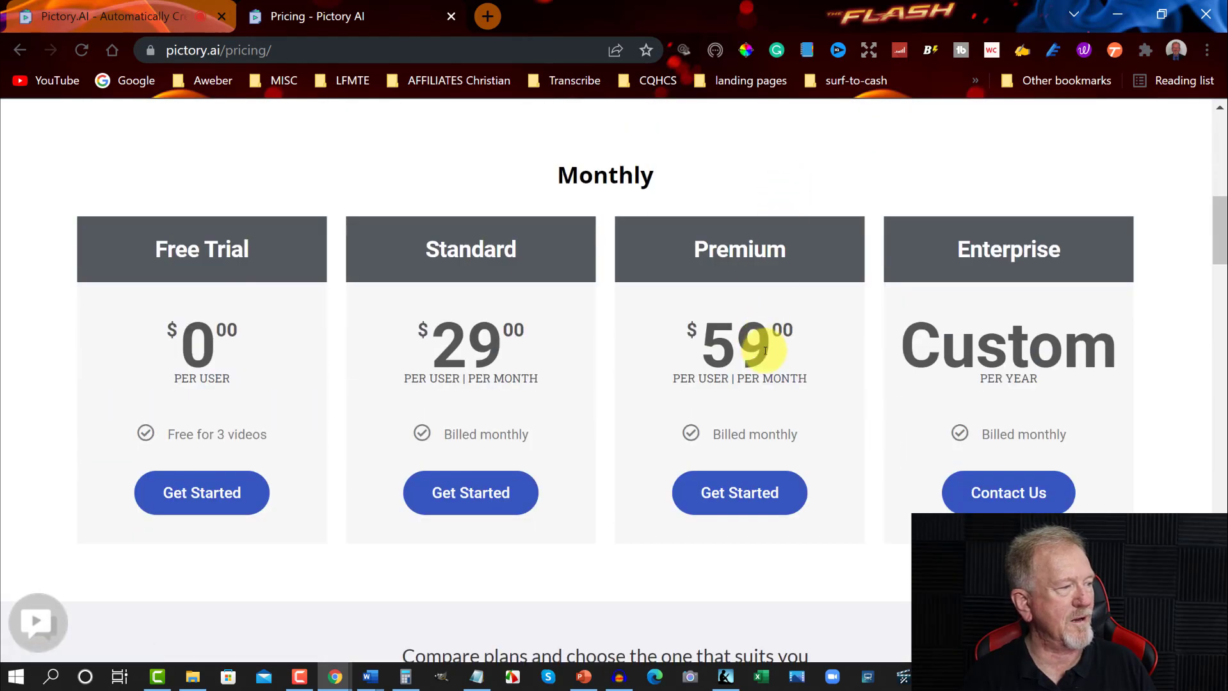
pyautogui.moveTo(786, 335); pyautogui.dragTo(702, 322)
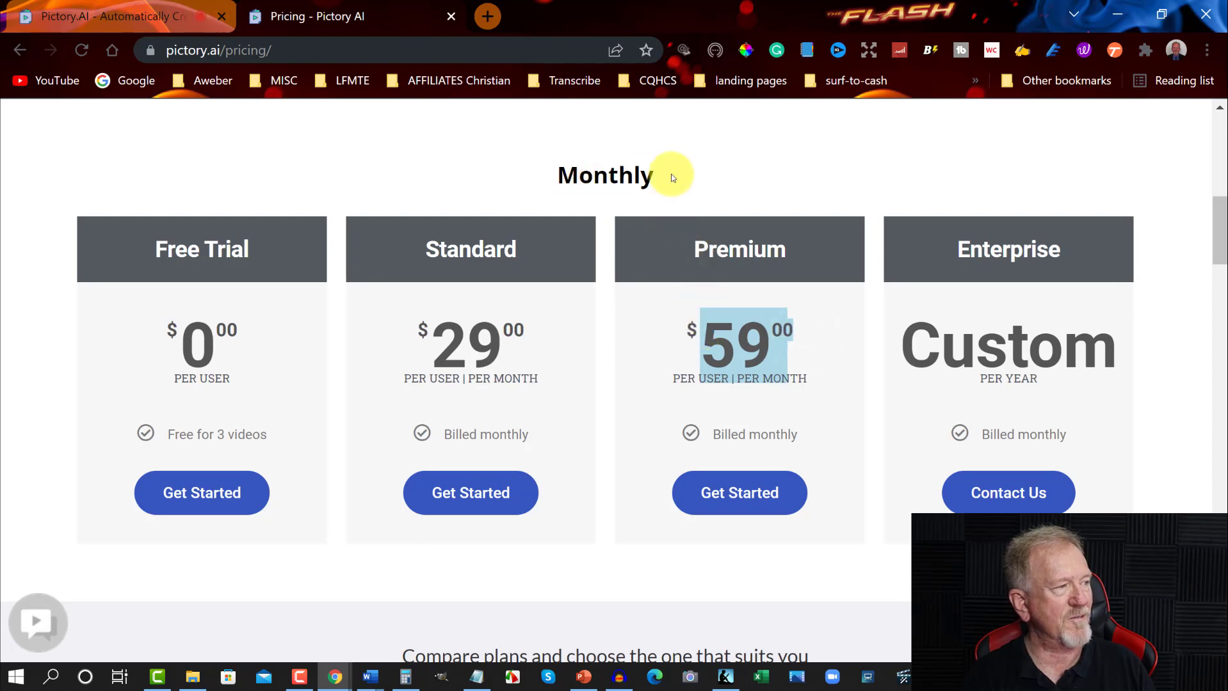
# - Scroll down to the comparison rows for transcription hours and upload limits
pyautogui.scroll(7, 693, 181)
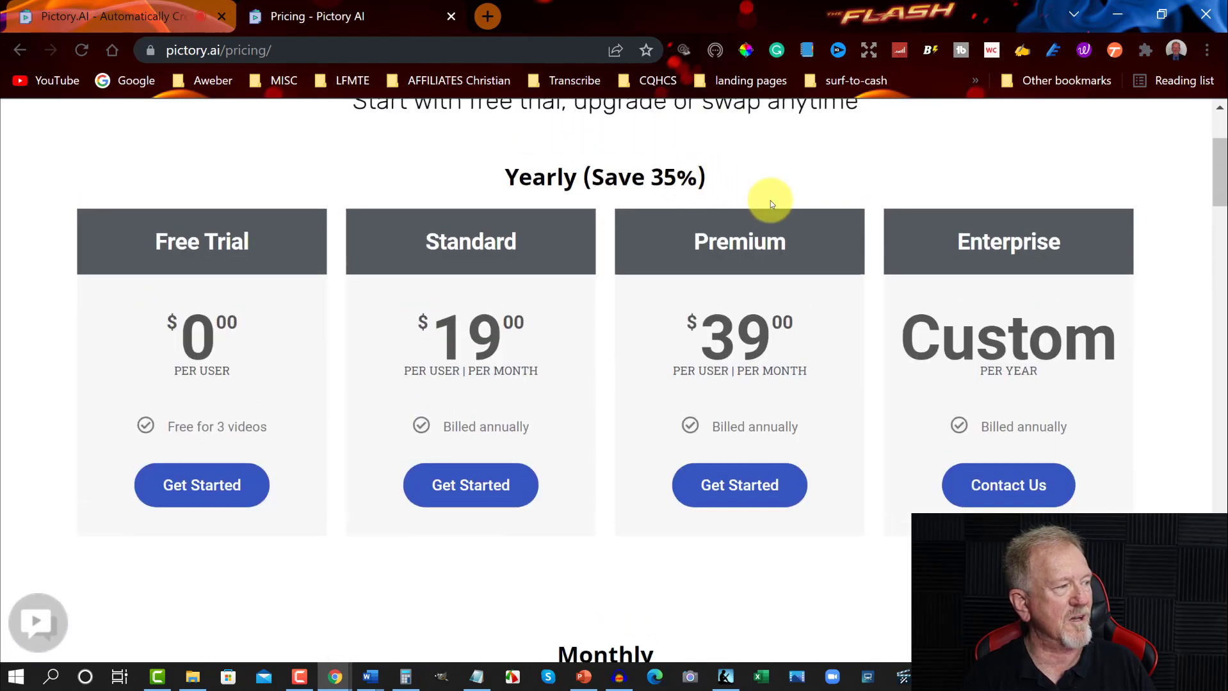
pyautogui.scroll(-1, 762, 247)
pyautogui.scroll(-13, 767, 250)
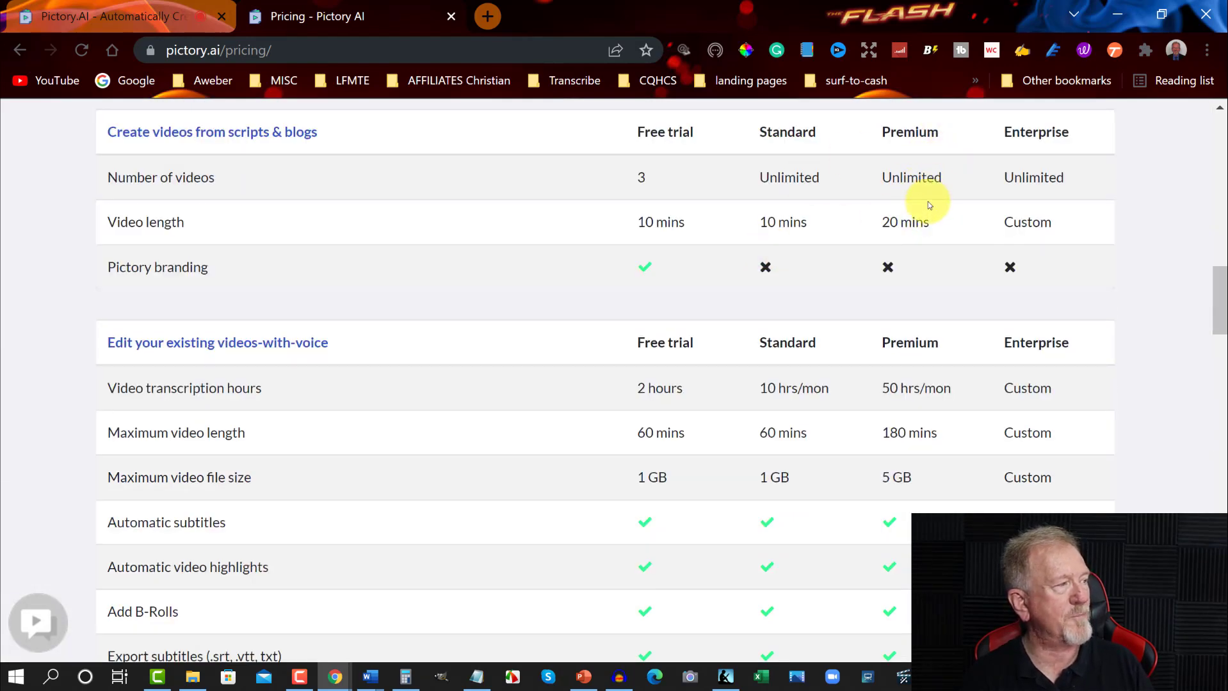
# - Scroll the comparison table, highlighting Premium's 5 GB maximum file size, down to the Media rows
pyautogui.scroll(4, 930, 225)
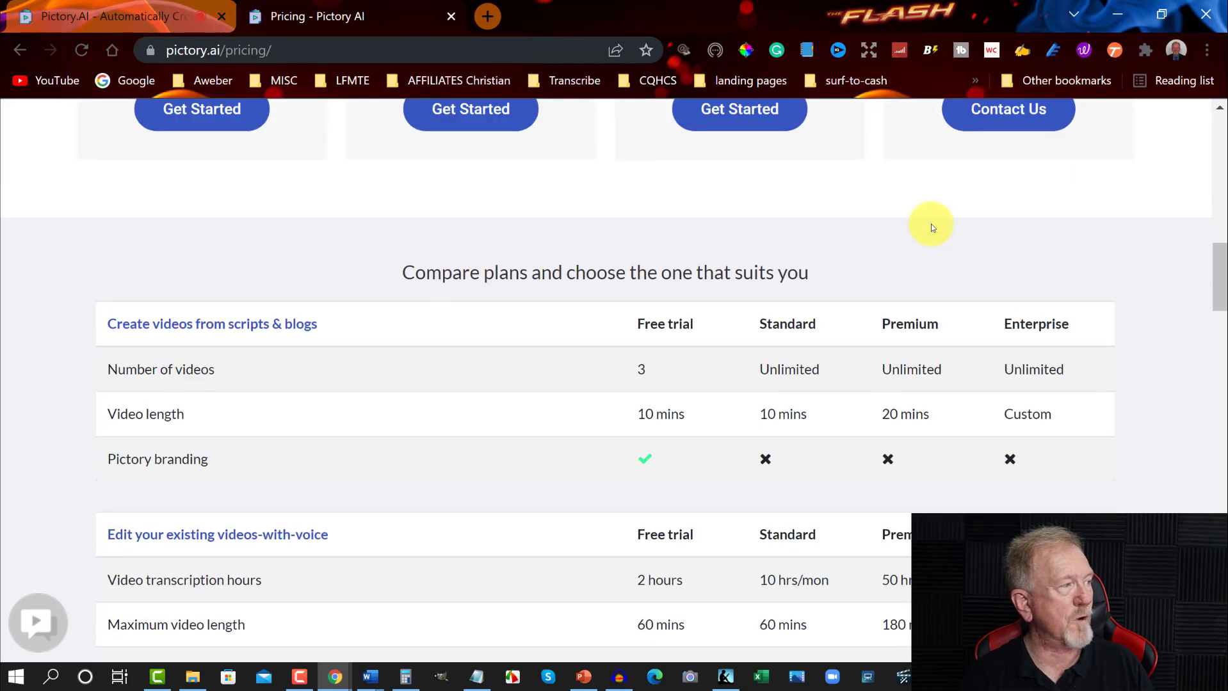
pyautogui.scroll(-3, 930, 225)
pyautogui.scroll(-2, 932, 228)
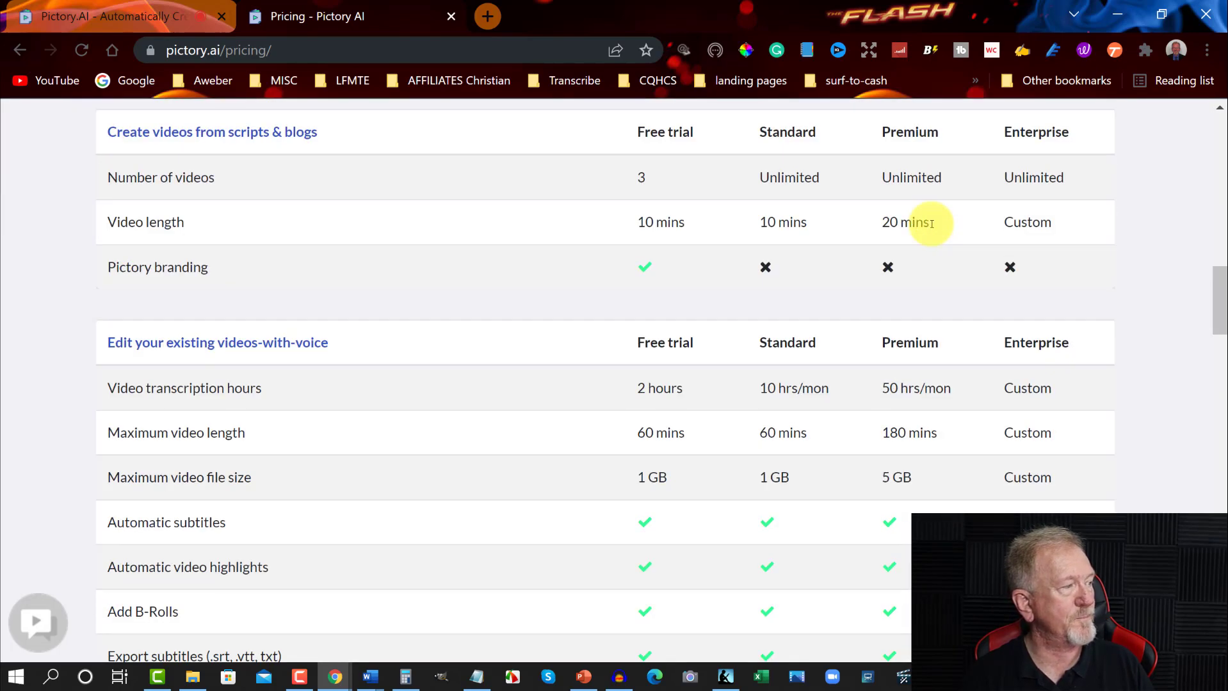
pyautogui.scroll(-2, 932, 227)
pyautogui.scroll(-1, 932, 232)
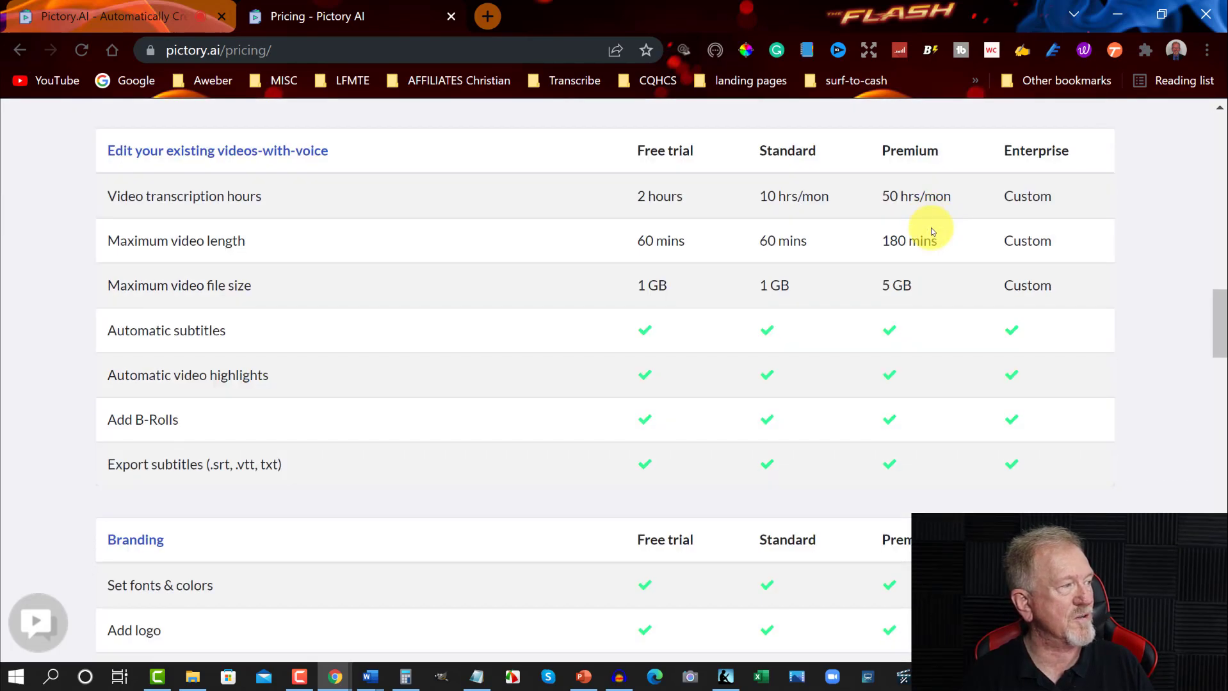
pyautogui.scroll(3, 929, 231)
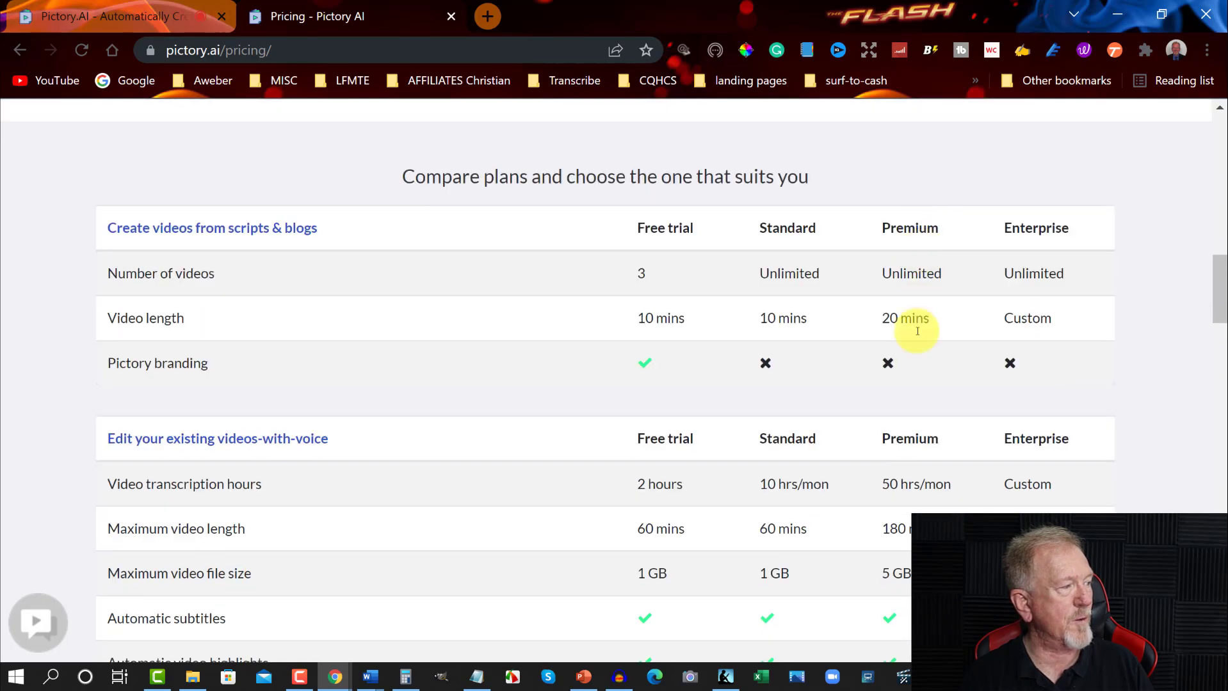
pyautogui.scroll(-3, 911, 354)
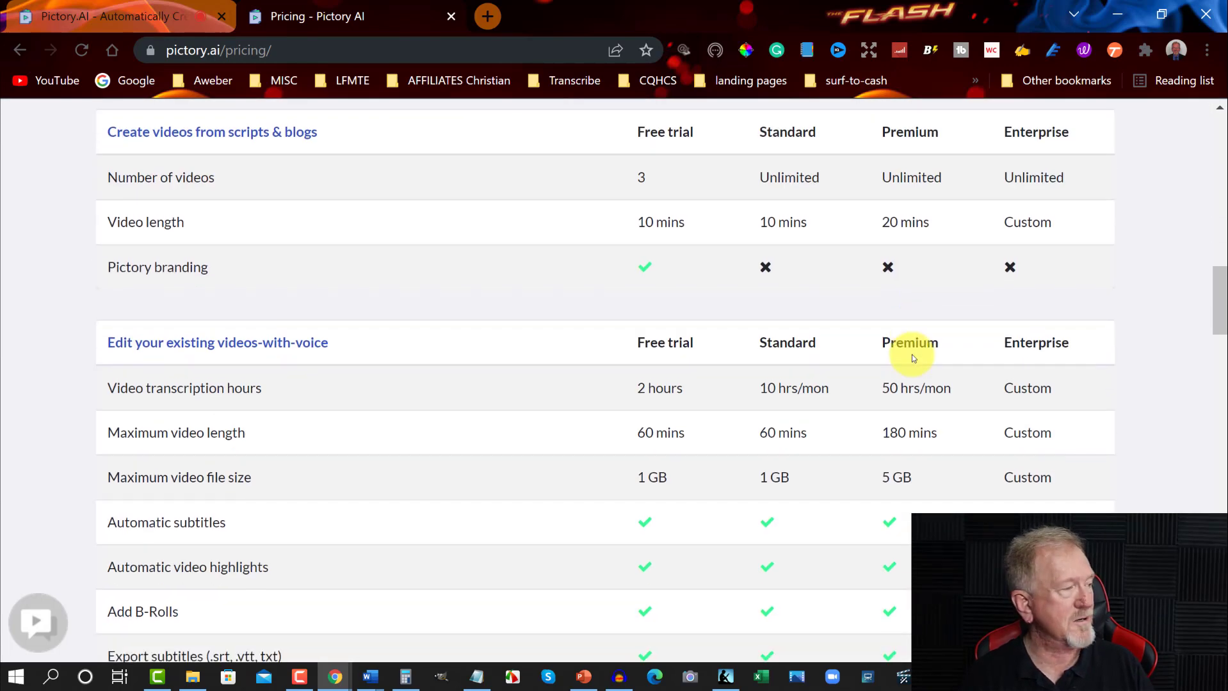
pyautogui.scroll(-2, 937, 205)
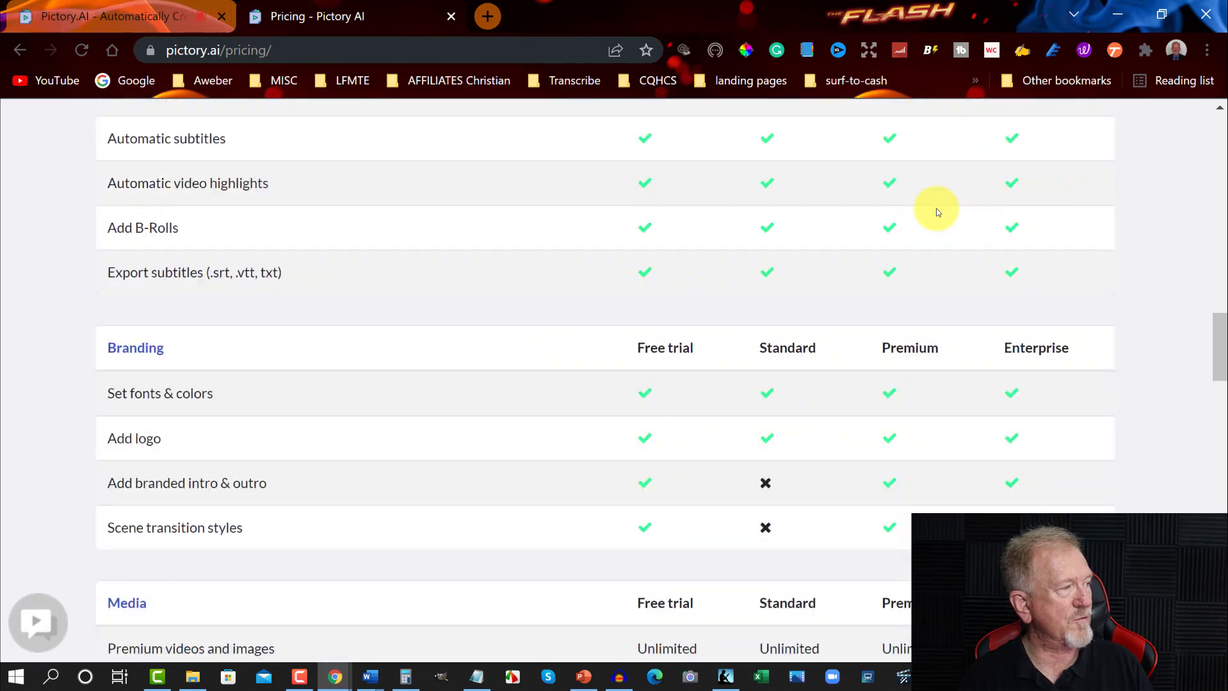
pyautogui.scroll(2, 938, 246)
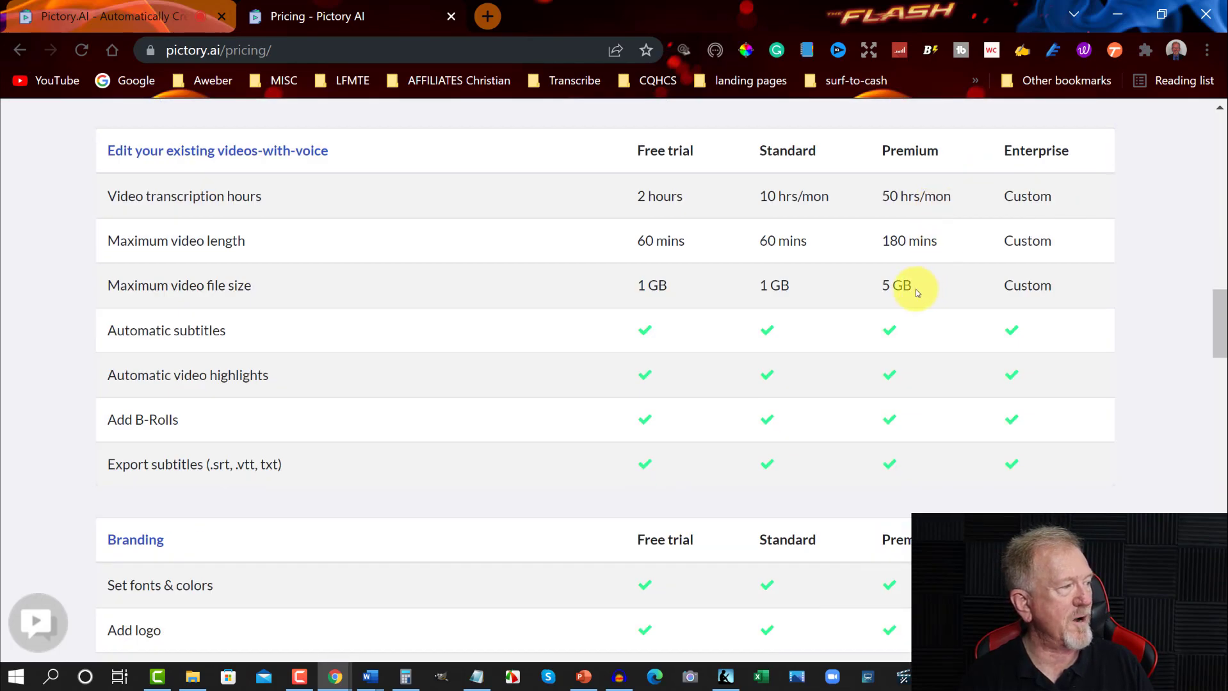
pyautogui.moveTo(916, 288); pyautogui.dragTo(887, 291)
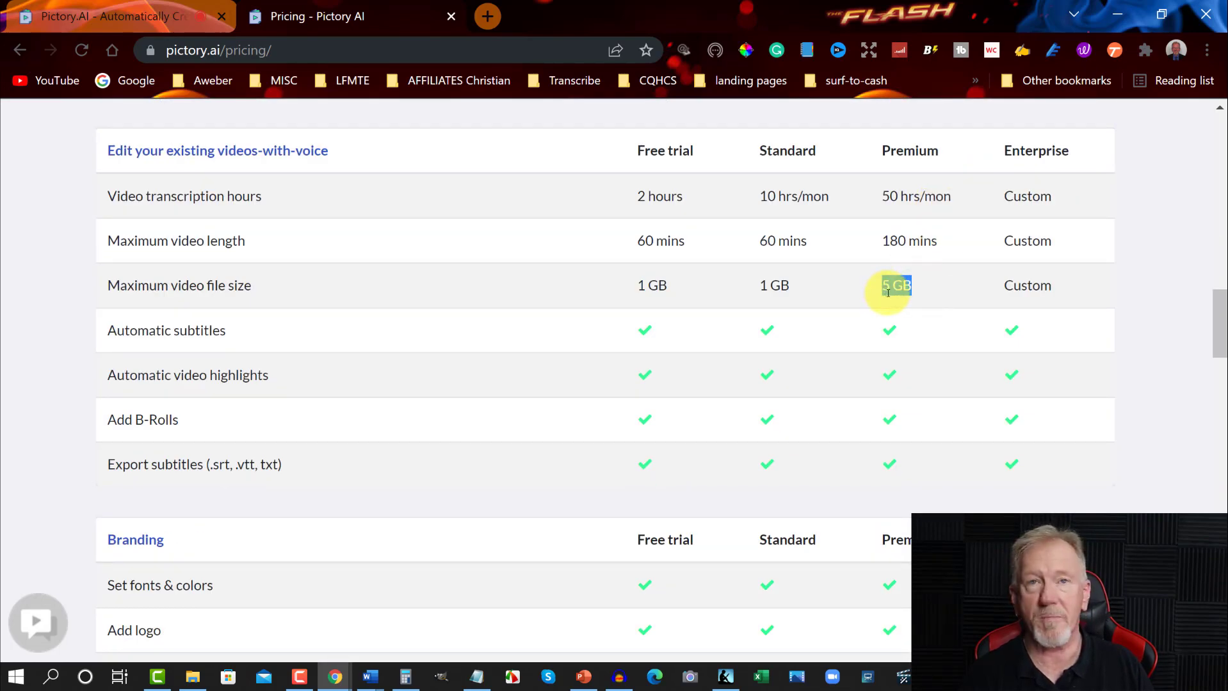
pyautogui.scroll(-3, 907, 310)
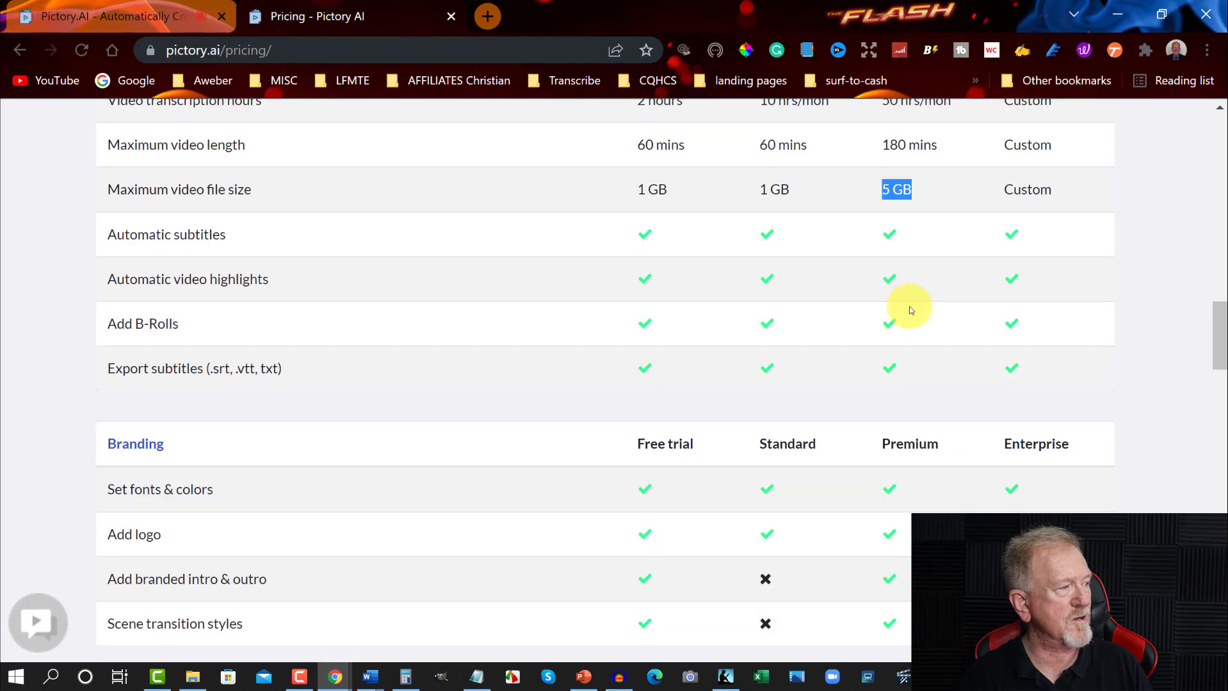
pyautogui.scroll(-5, 910, 309)
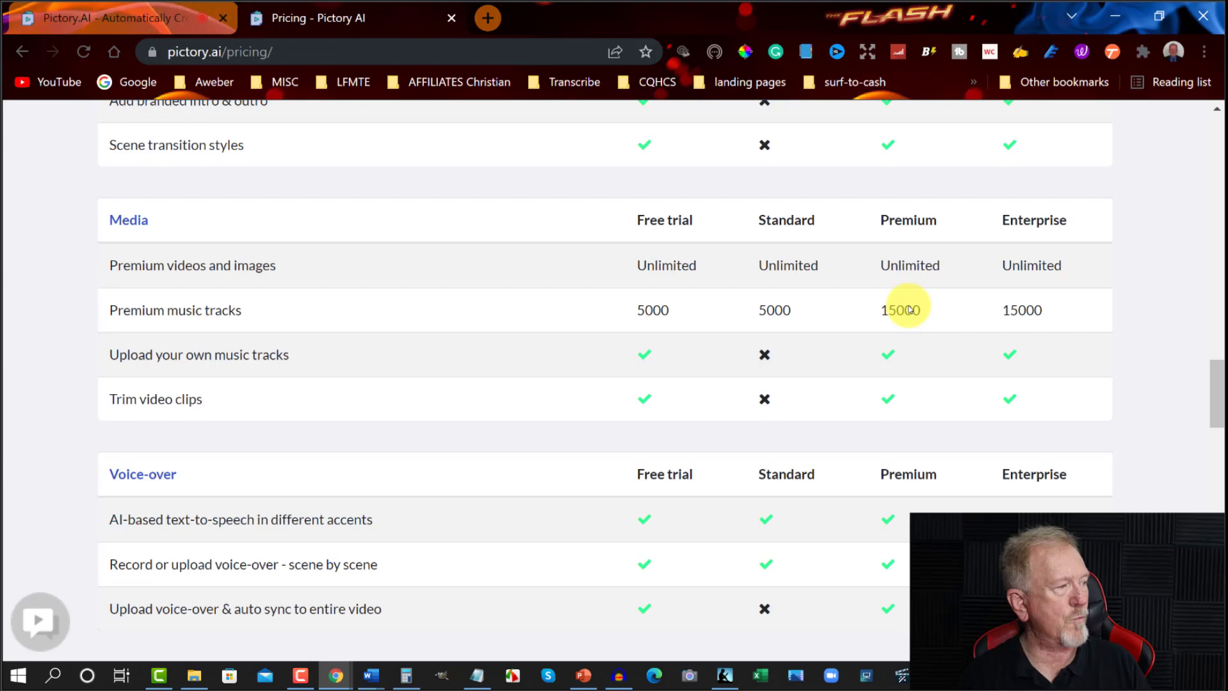
# - Scroll through the export, customer support and FAQ sections, then back up to the Pricing Table
pyautogui.scroll(-3, 910, 307)
pyautogui.scroll(3, 910, 305)
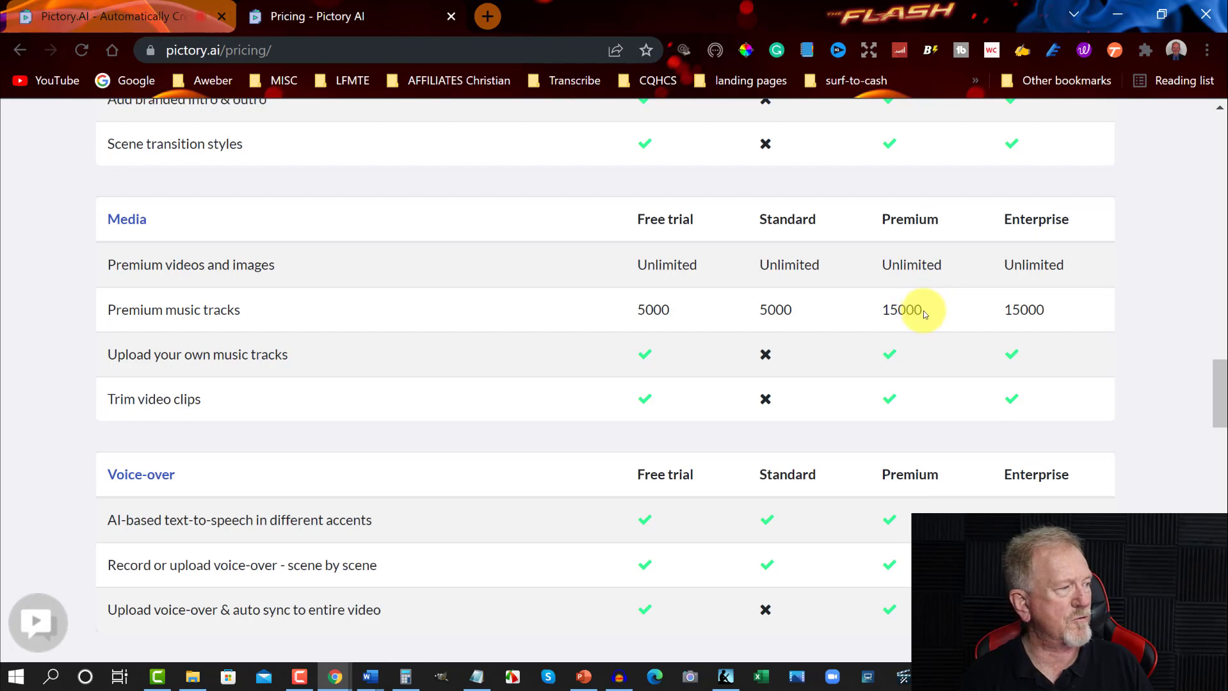
pyautogui.scroll(-7, 923, 312)
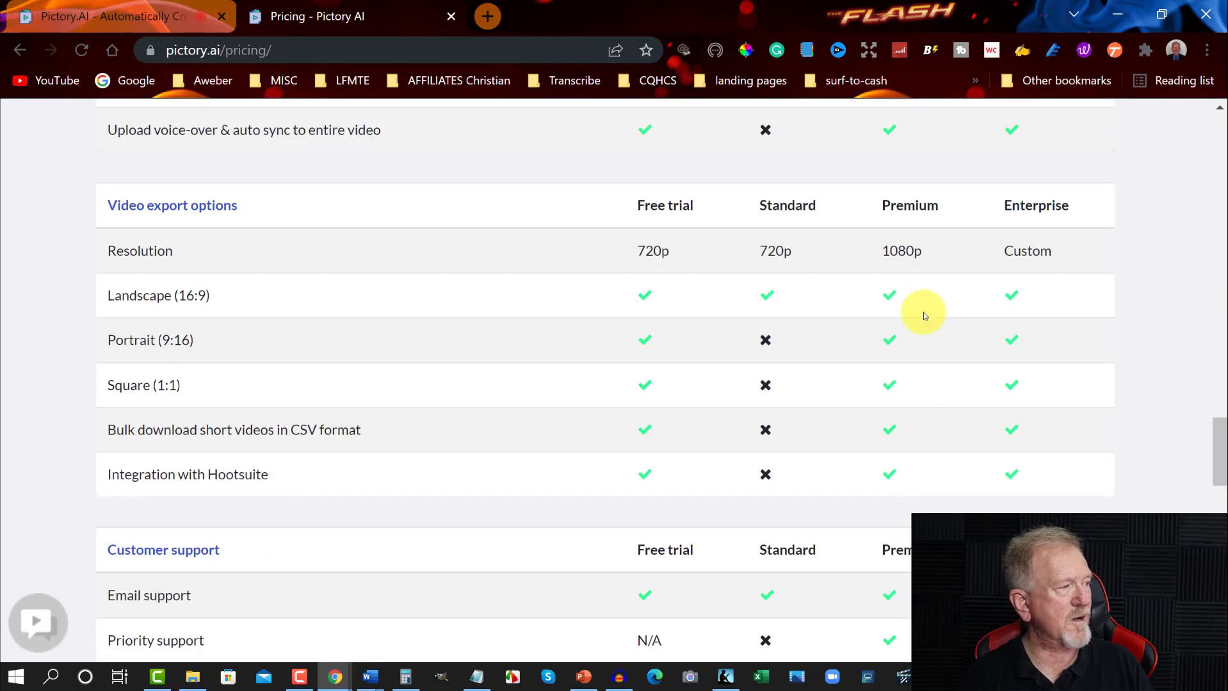
pyautogui.scroll(-7, 923, 314)
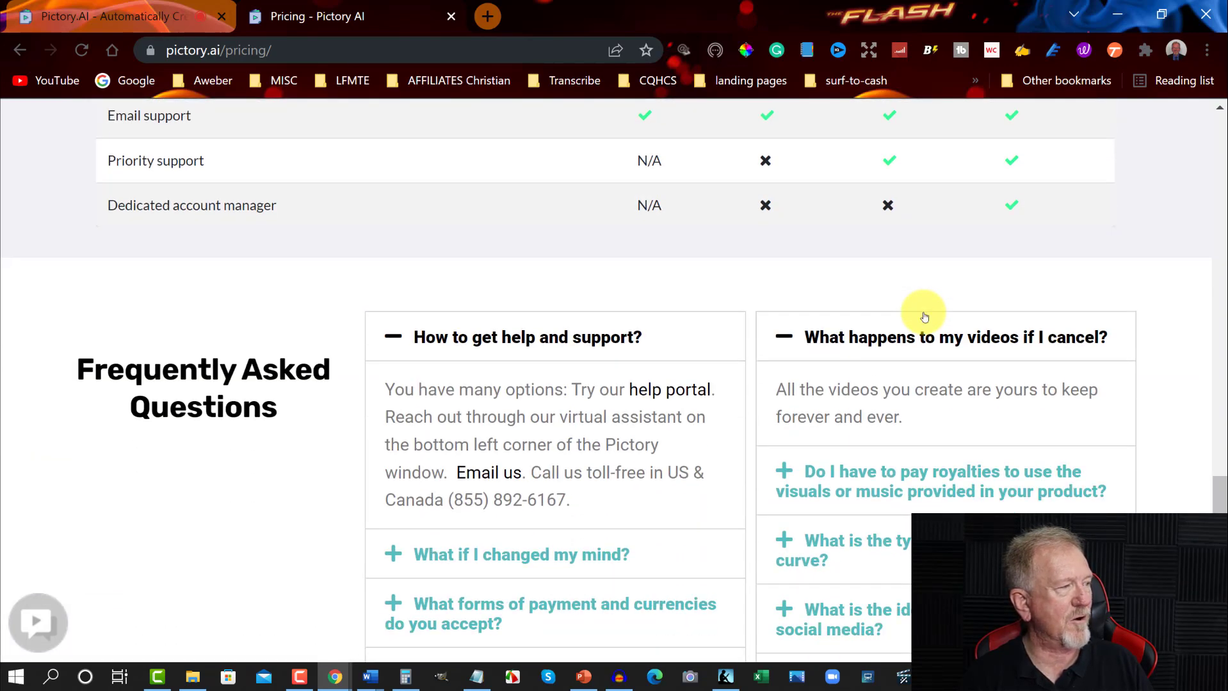
pyautogui.scroll(7, 924, 314)
pyautogui.scroll(-4, 924, 315)
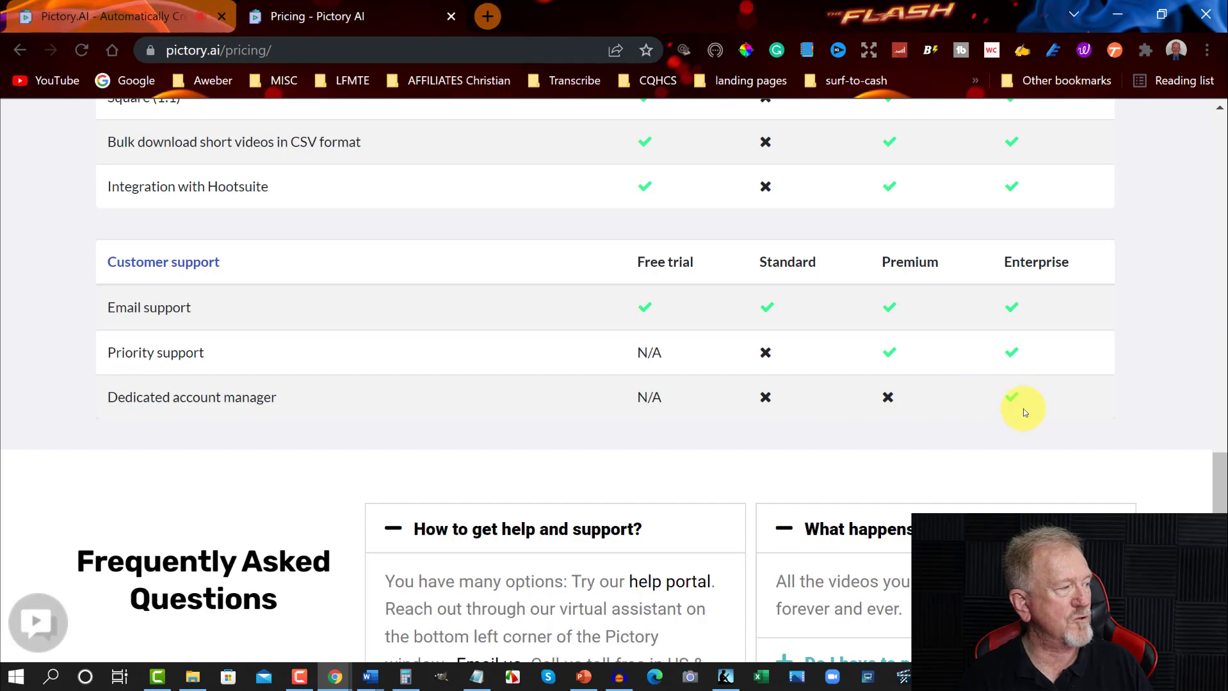
pyautogui.scroll(10, 998, 383)
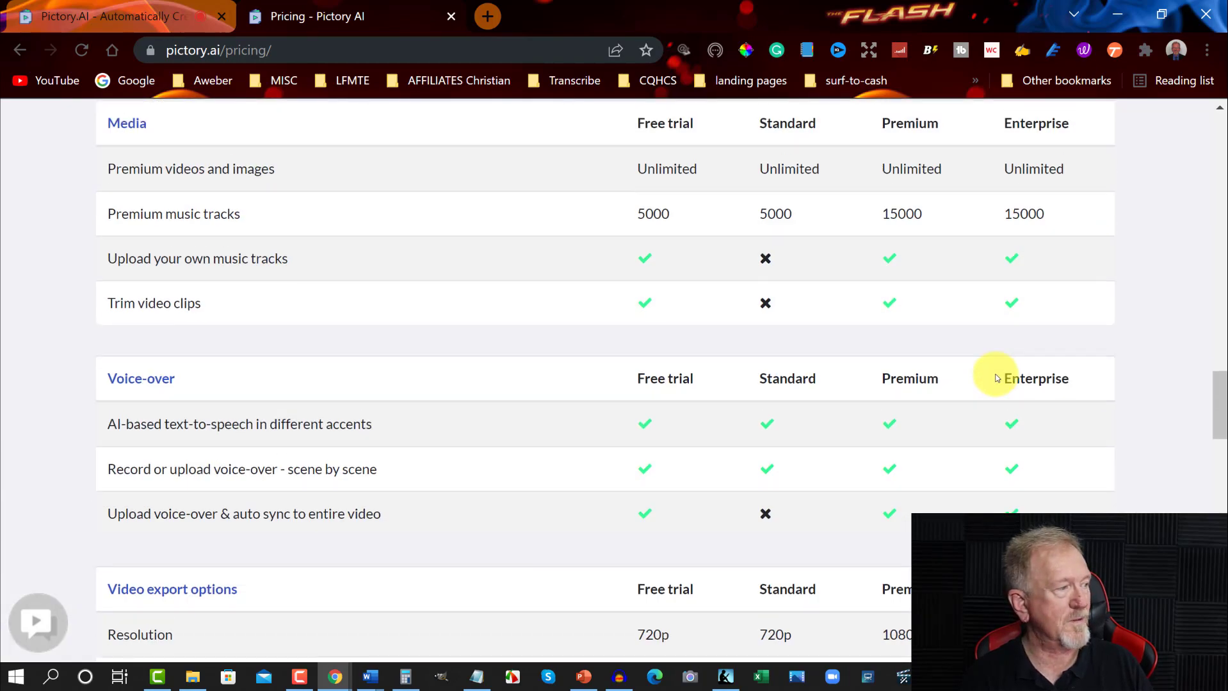
pyautogui.scroll(15, 996, 375)
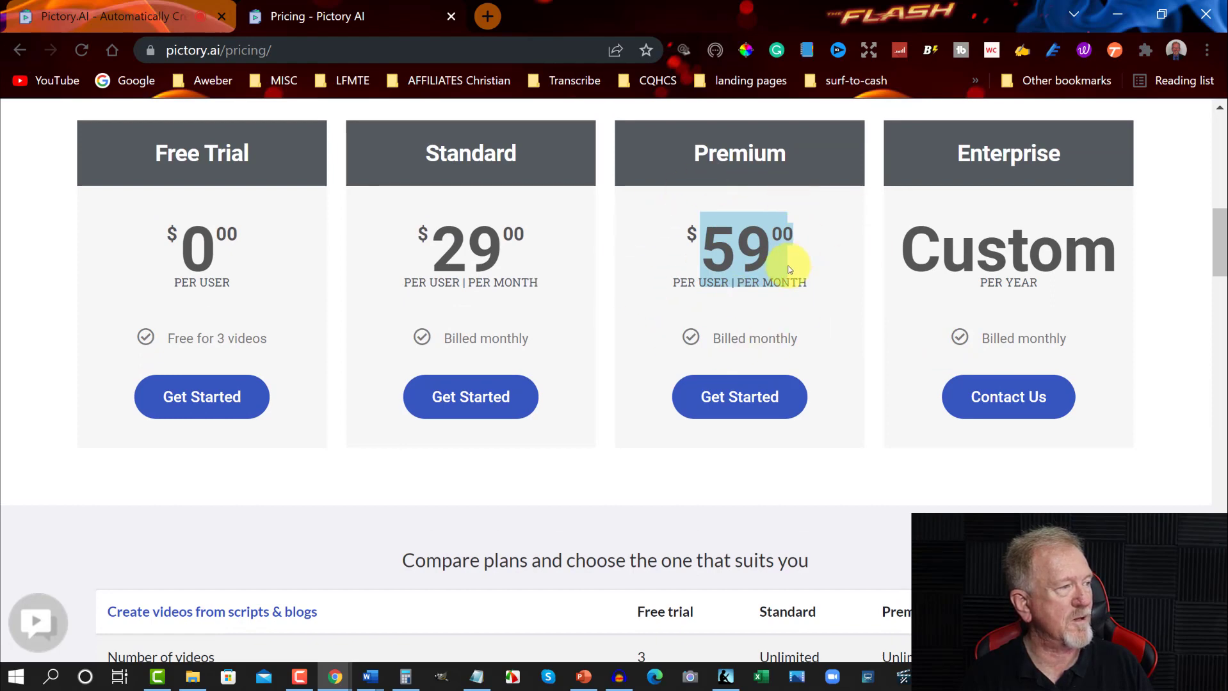
pyautogui.scroll(7, 762, 241)
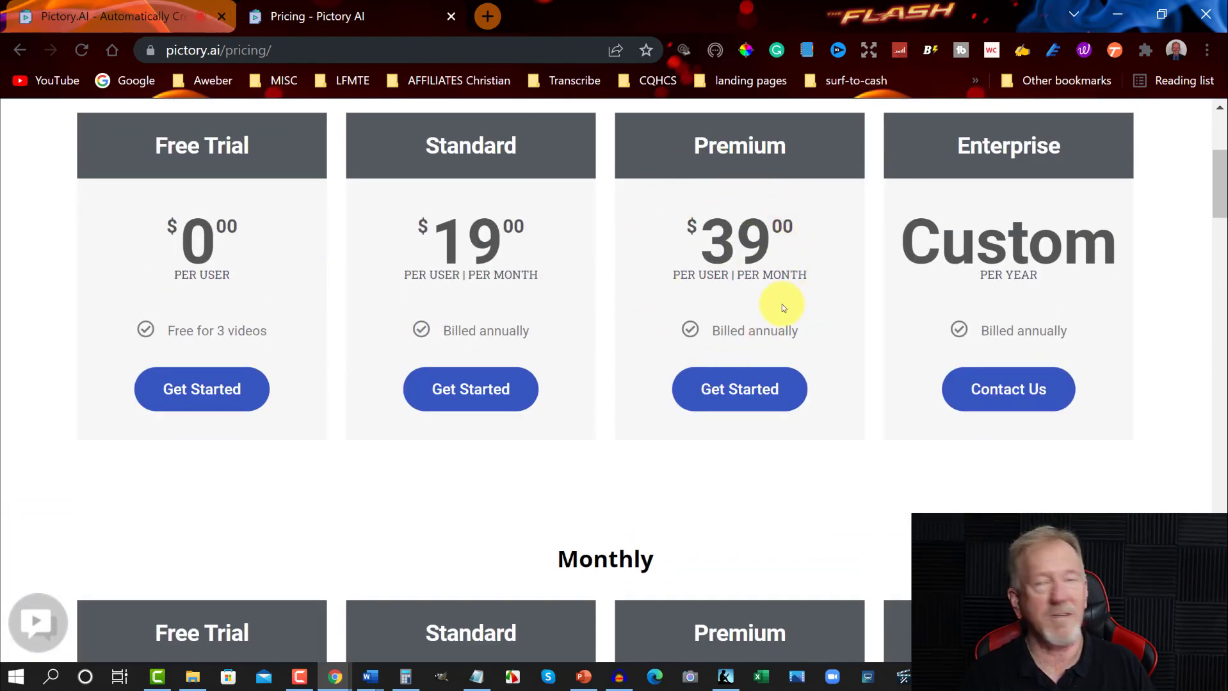
pyautogui.scroll(5, 781, 304)
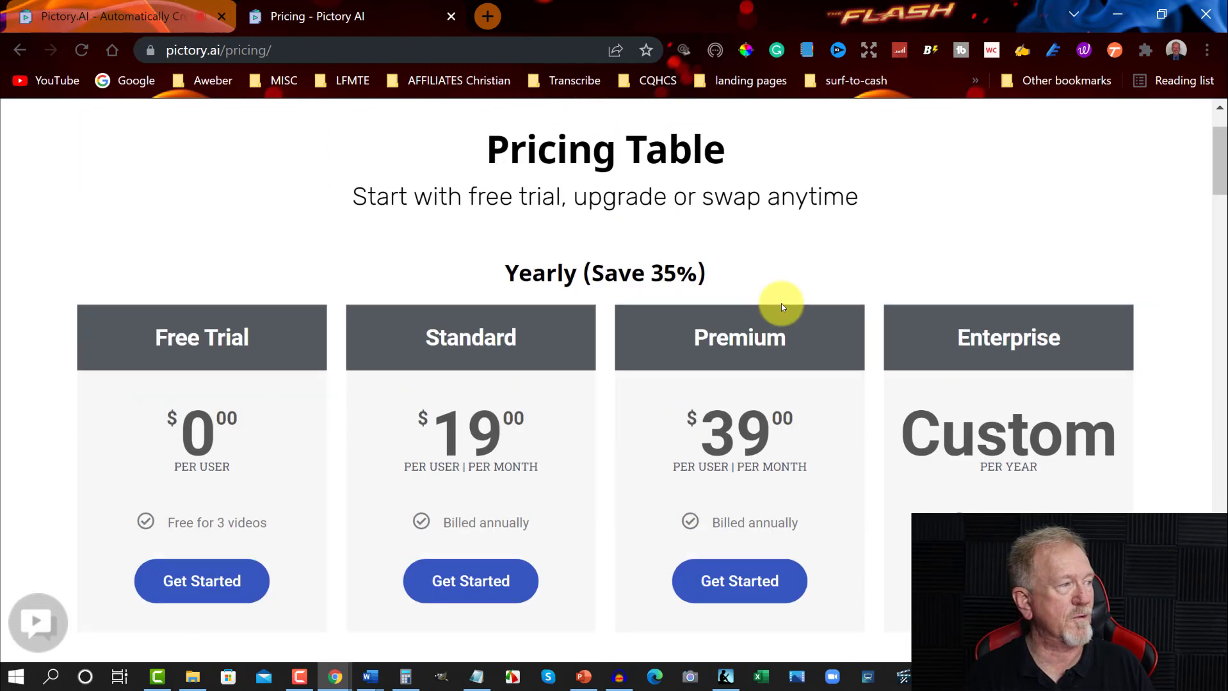